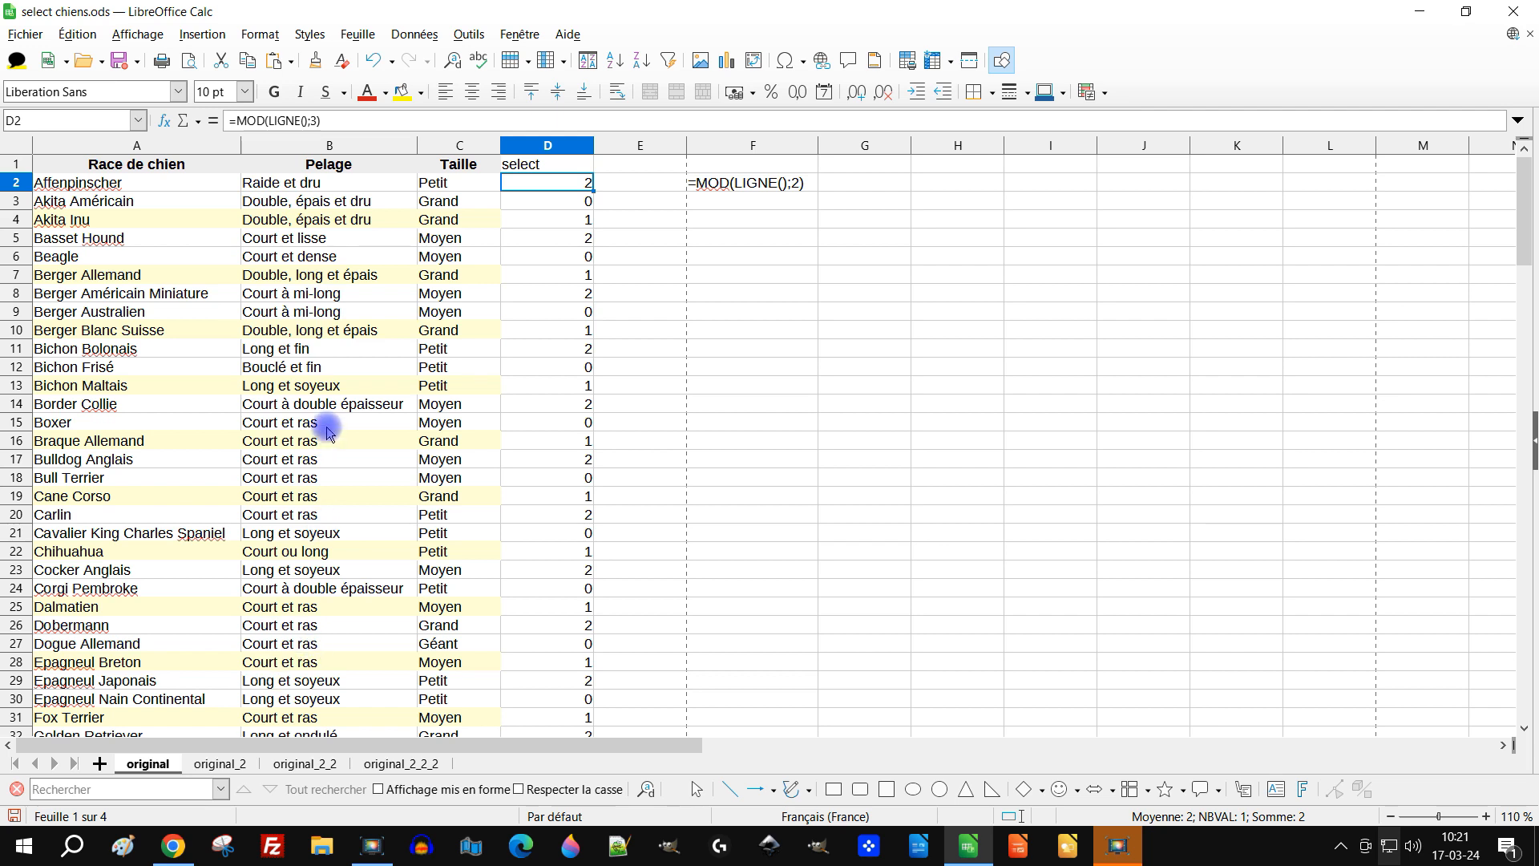
# On sheet original_2, start a conditional formatting rule for cells A2:C2 with the formula condition =si(mod(ligne();2)=1)
pyautogui.click(213, 764)
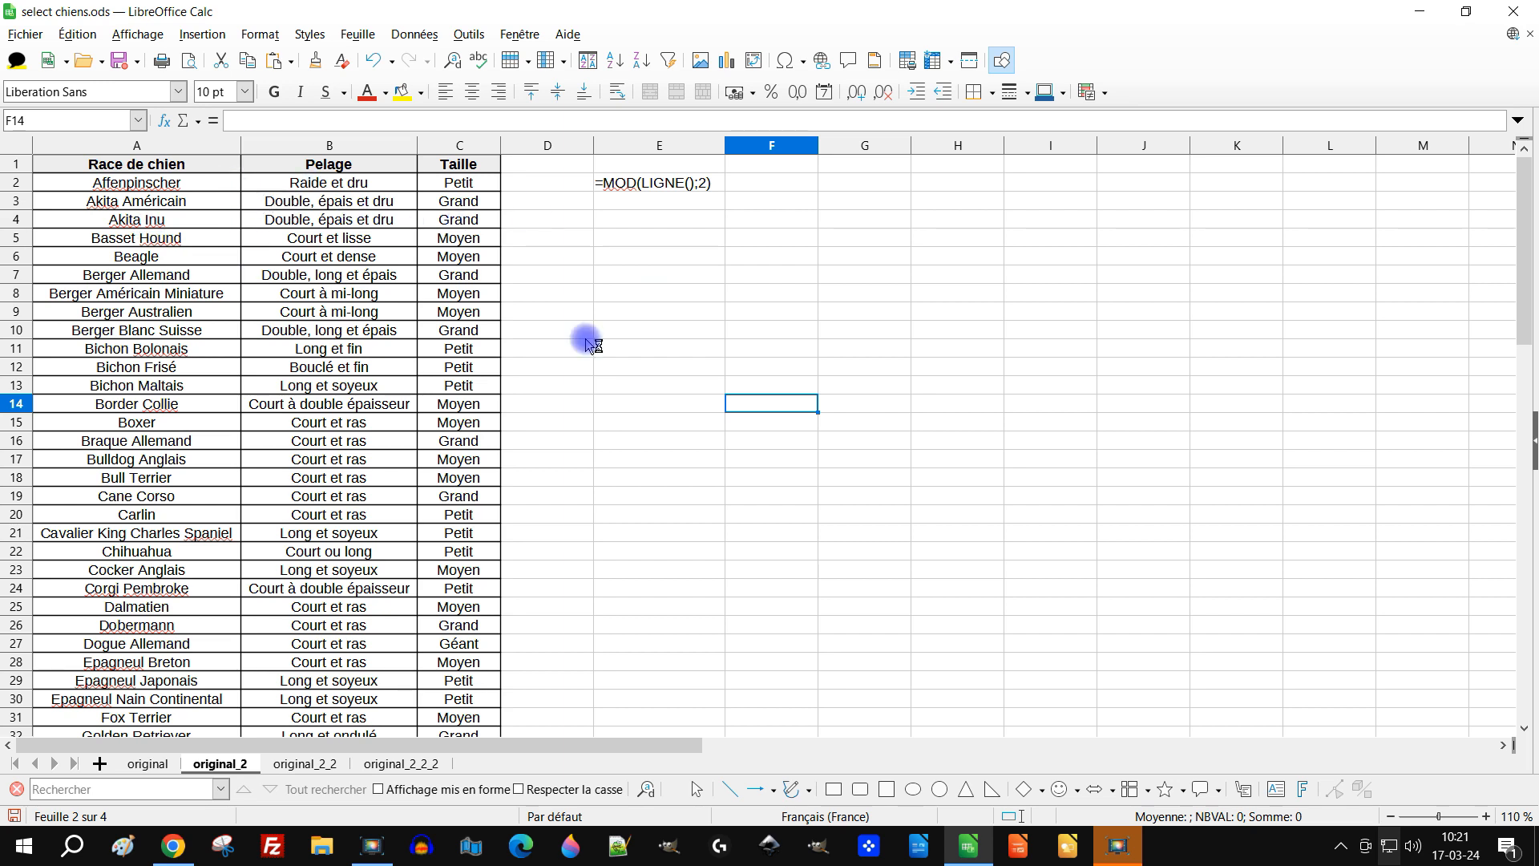
pyautogui.click(553, 254)
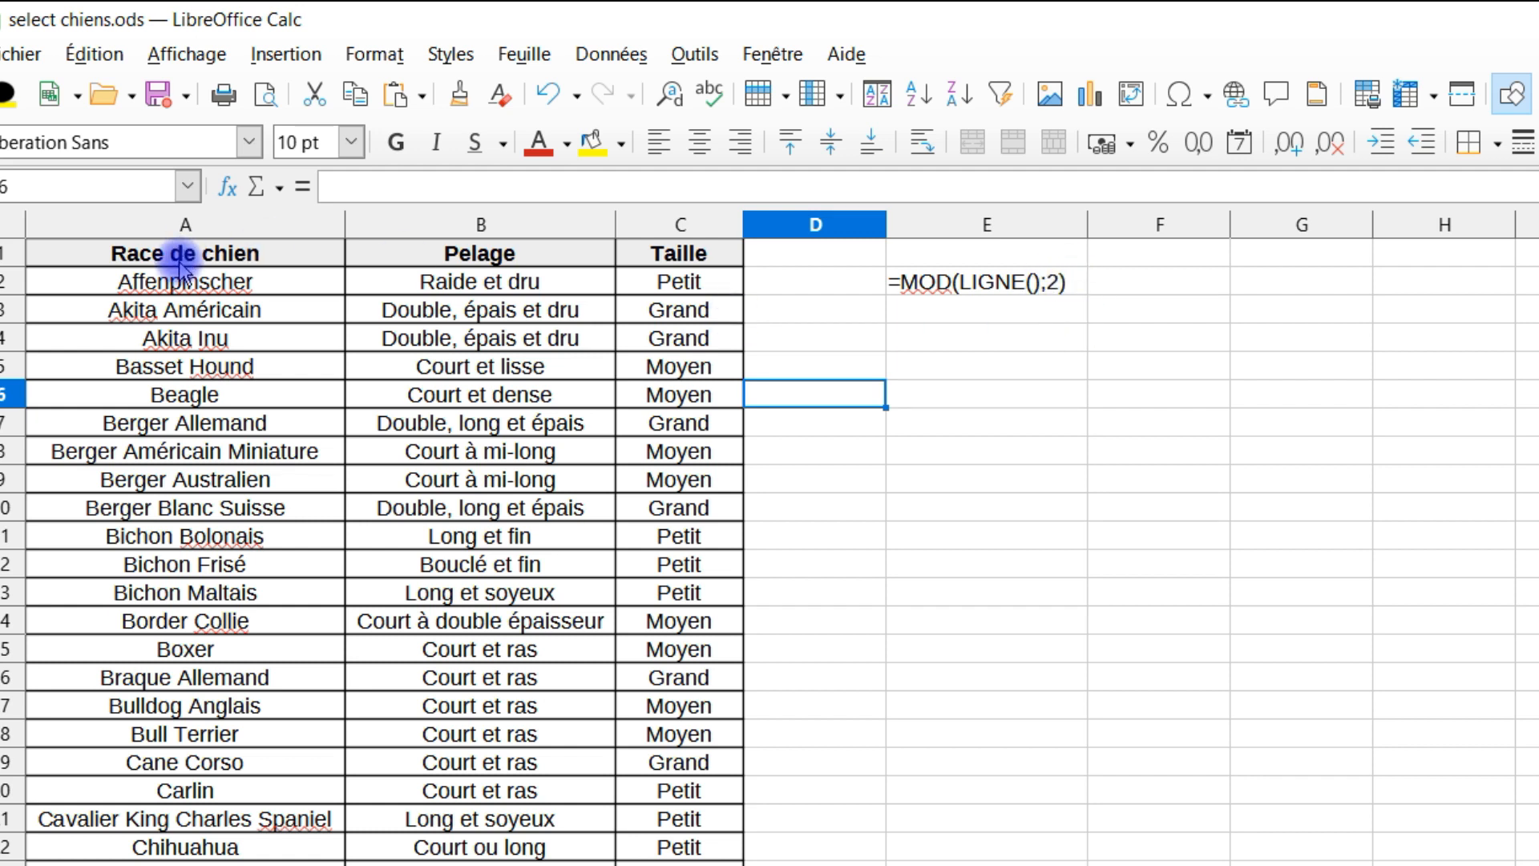
pyautogui.click(178, 259)
pyautogui.moveTo(77, 288); pyautogui.dragTo(674, 278)
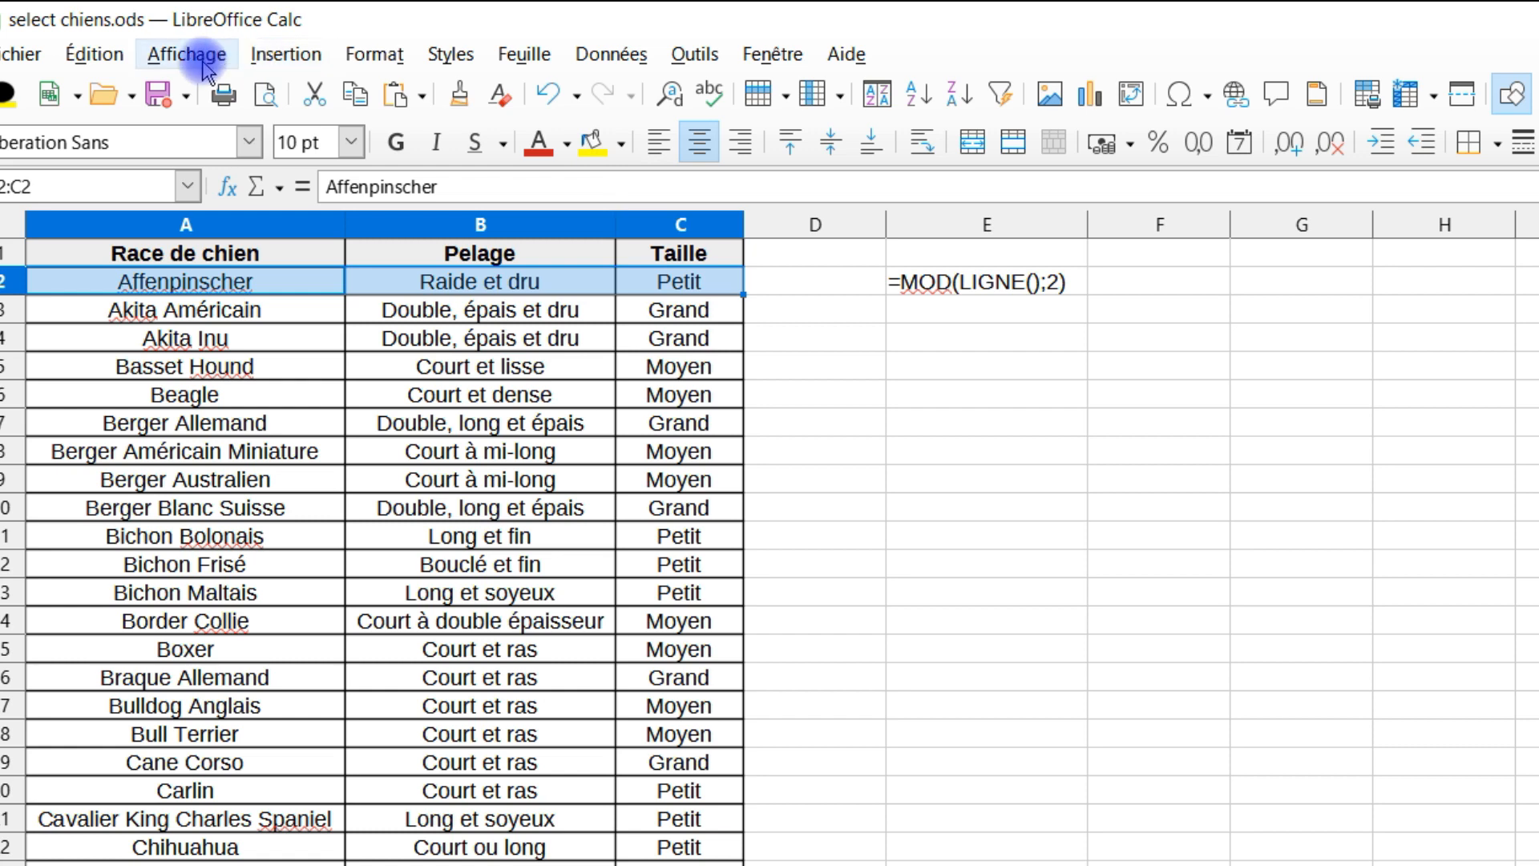
pyautogui.click(373, 55)
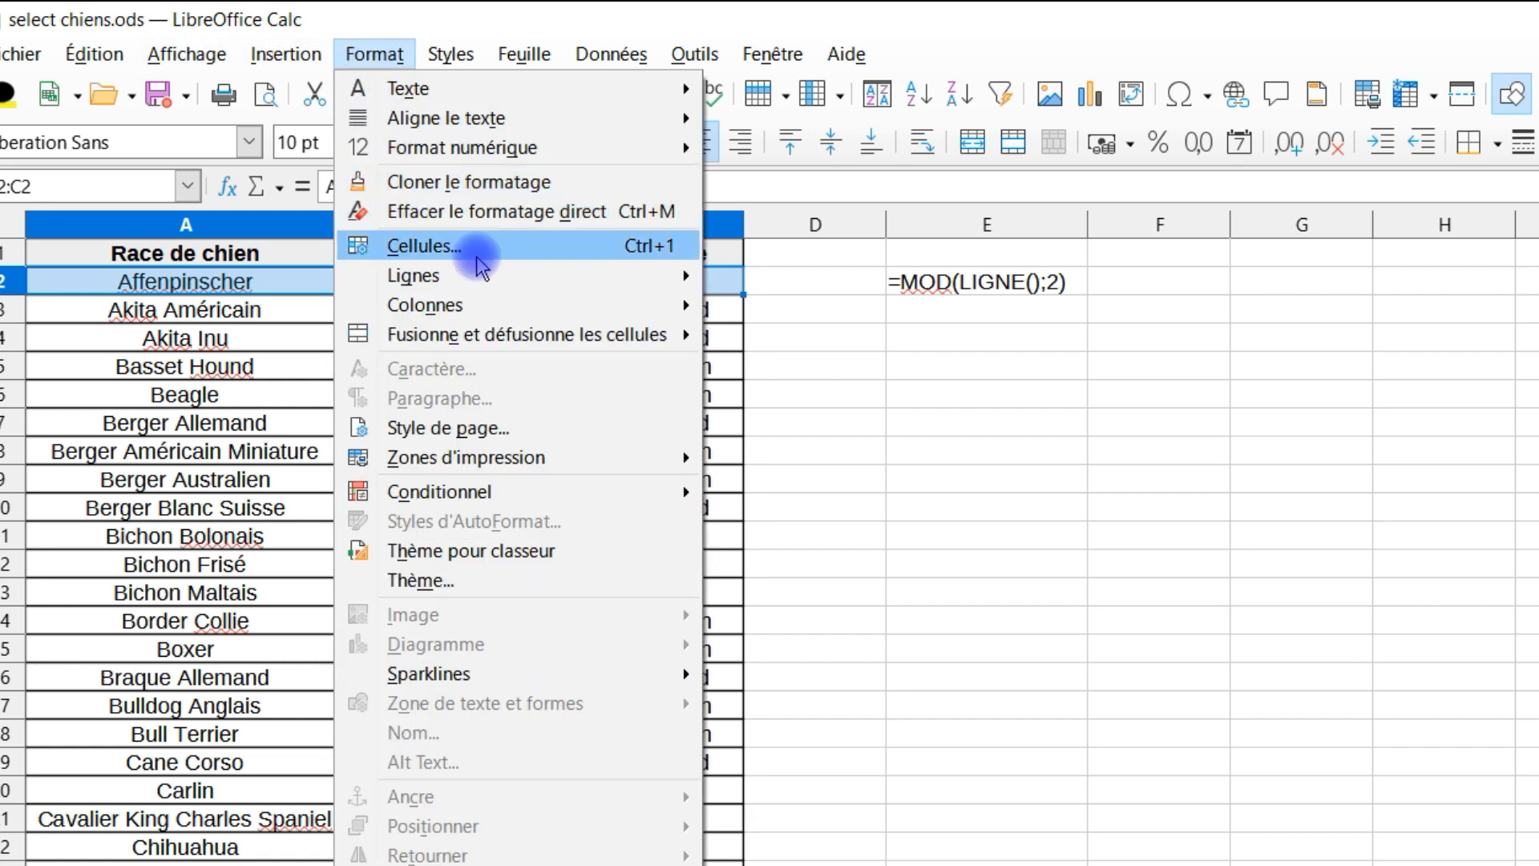
pyautogui.moveTo(523, 496)
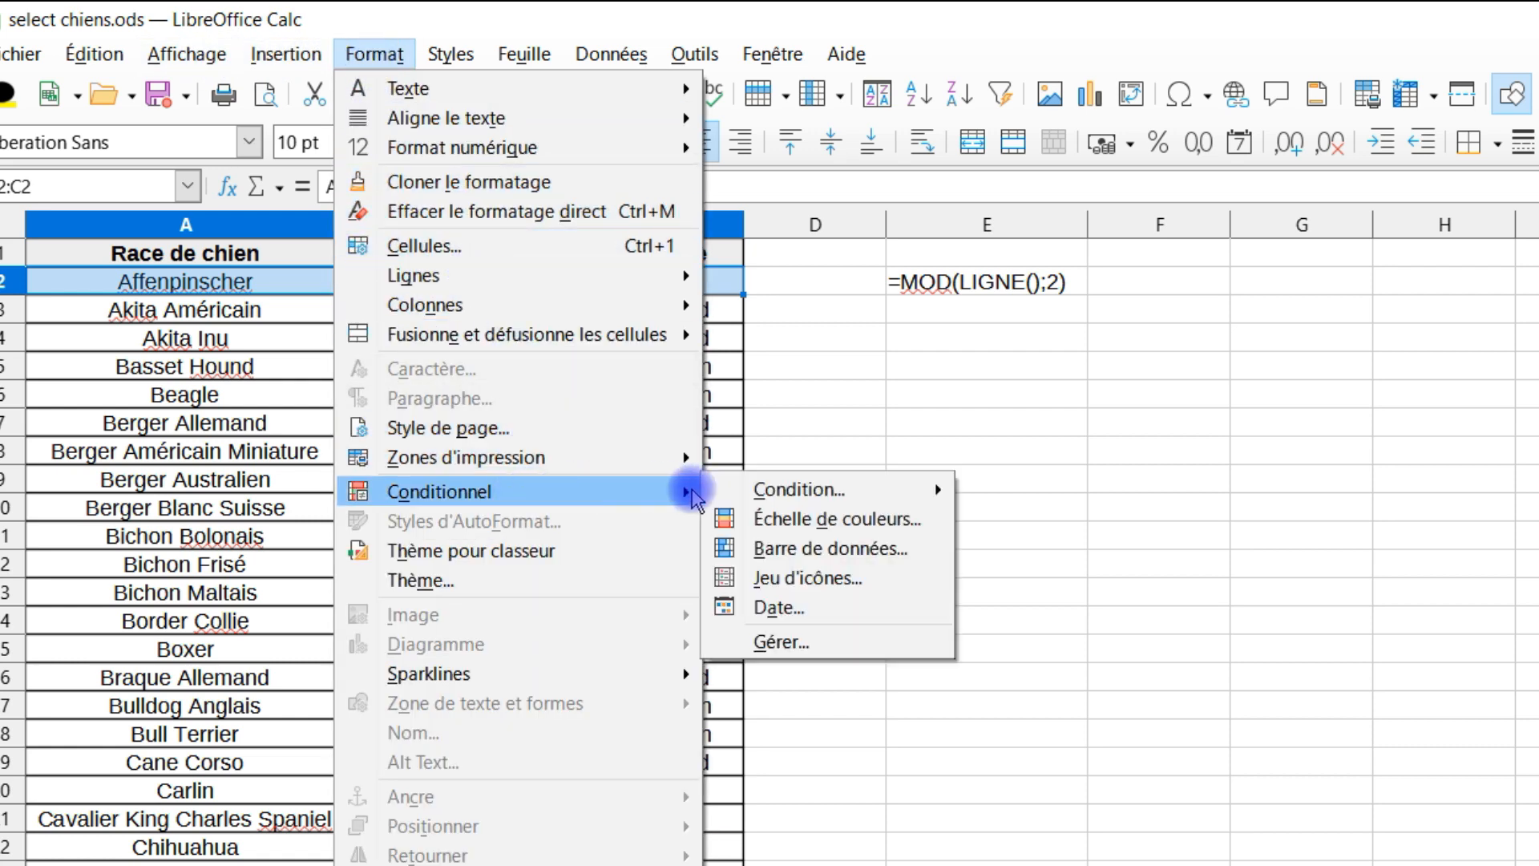
pyautogui.moveTo(794, 491)
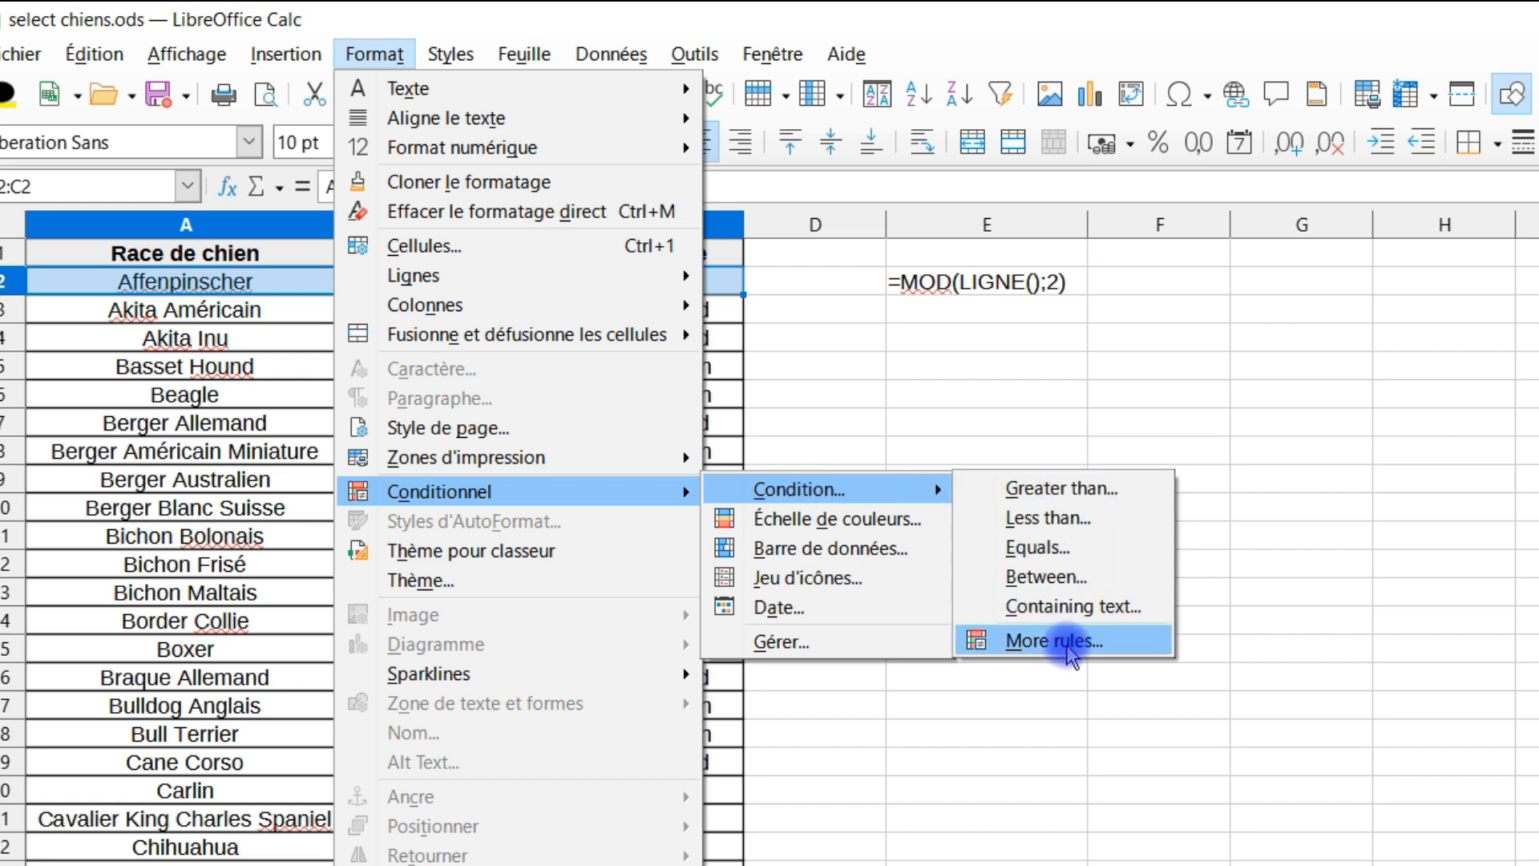
pyautogui.click(1132, 646)
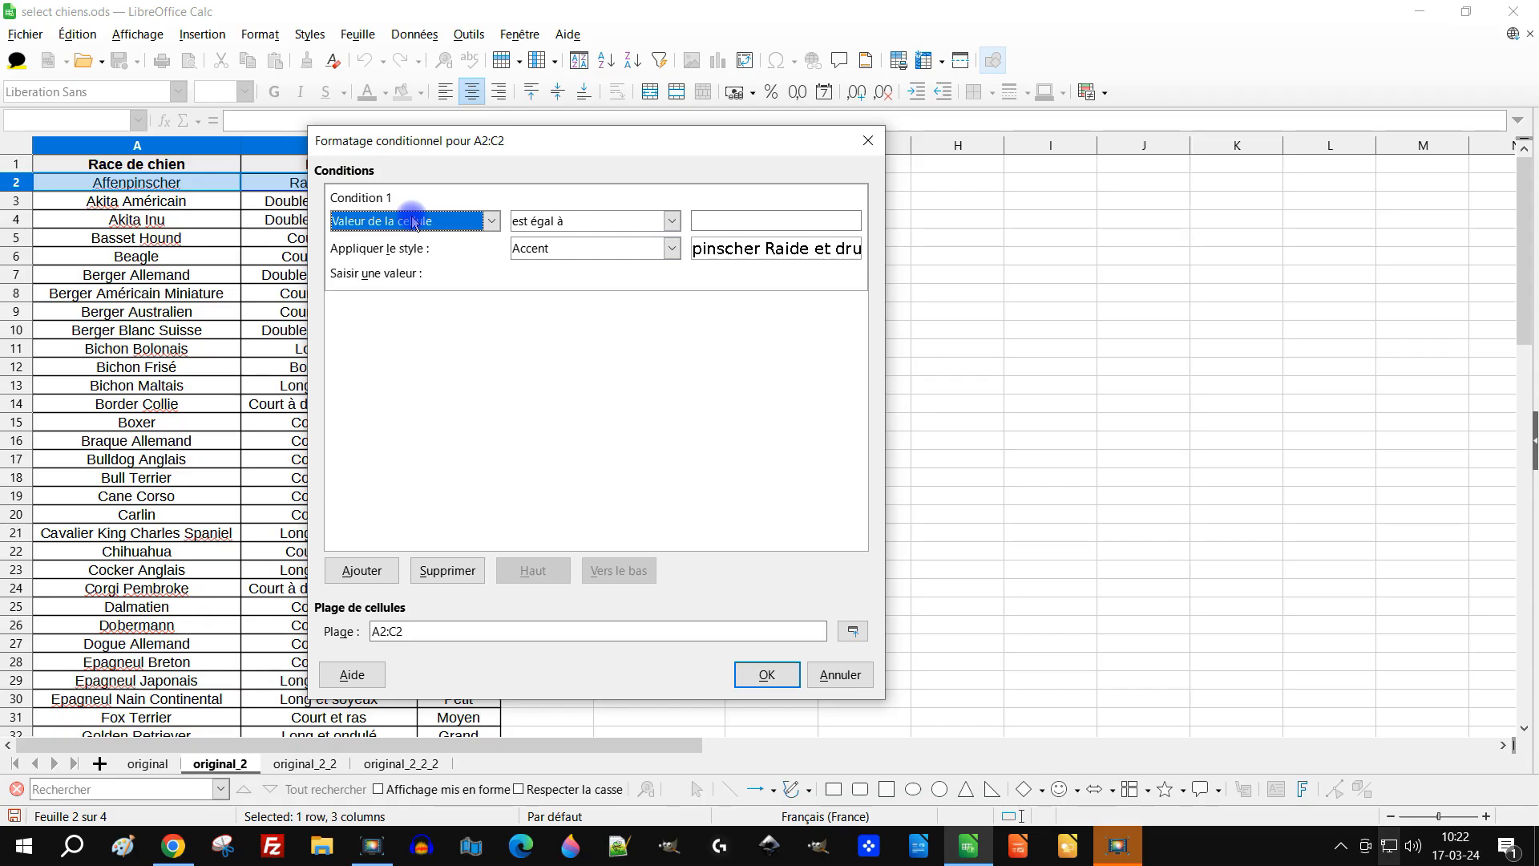
pyautogui.click(610, 344)
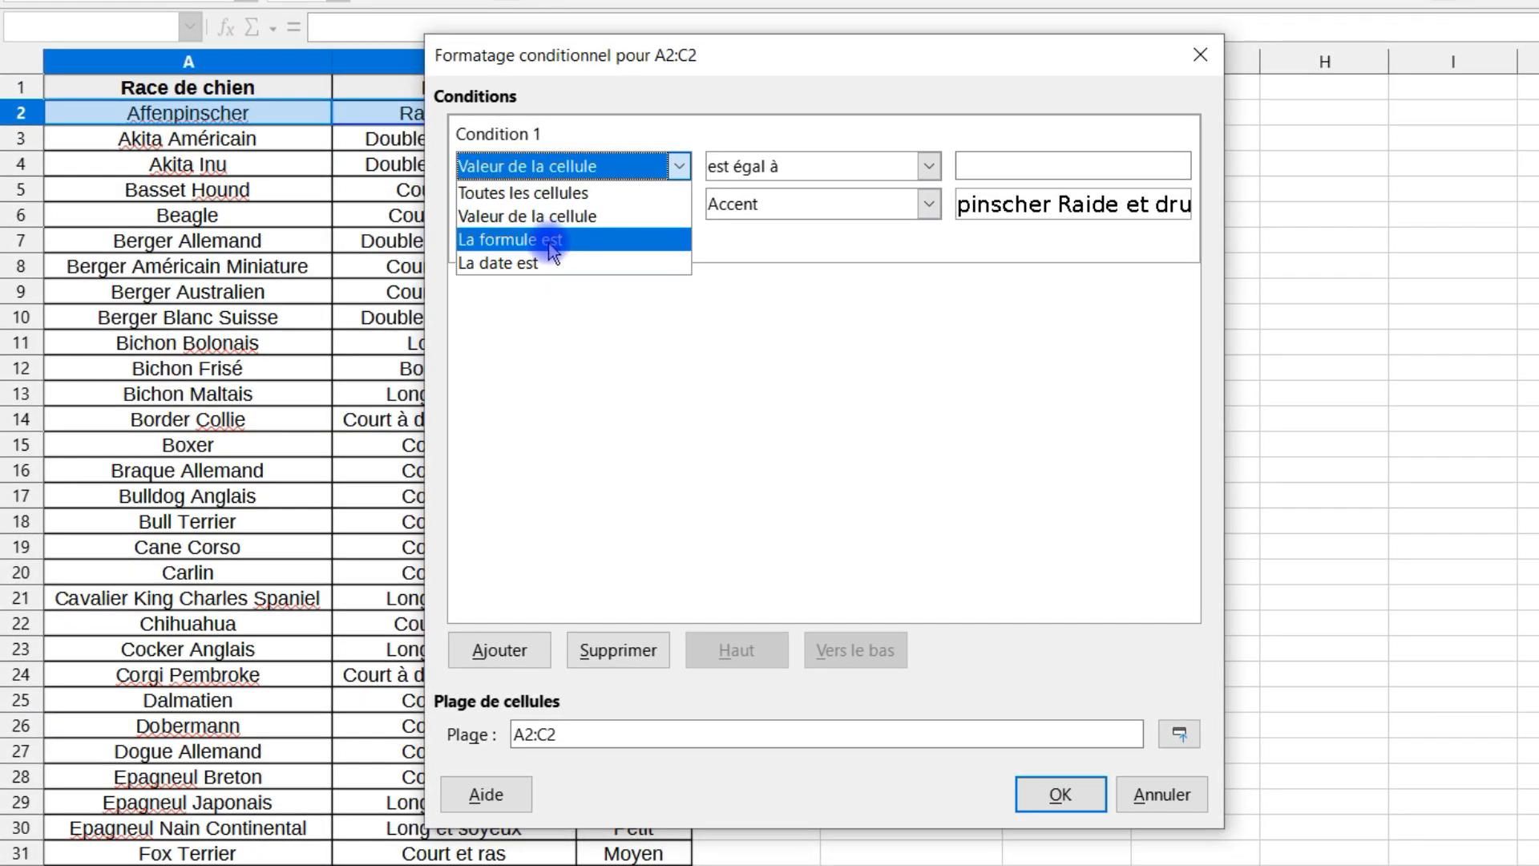
pyautogui.click(553, 241)
pyautogui.click(797, 163)
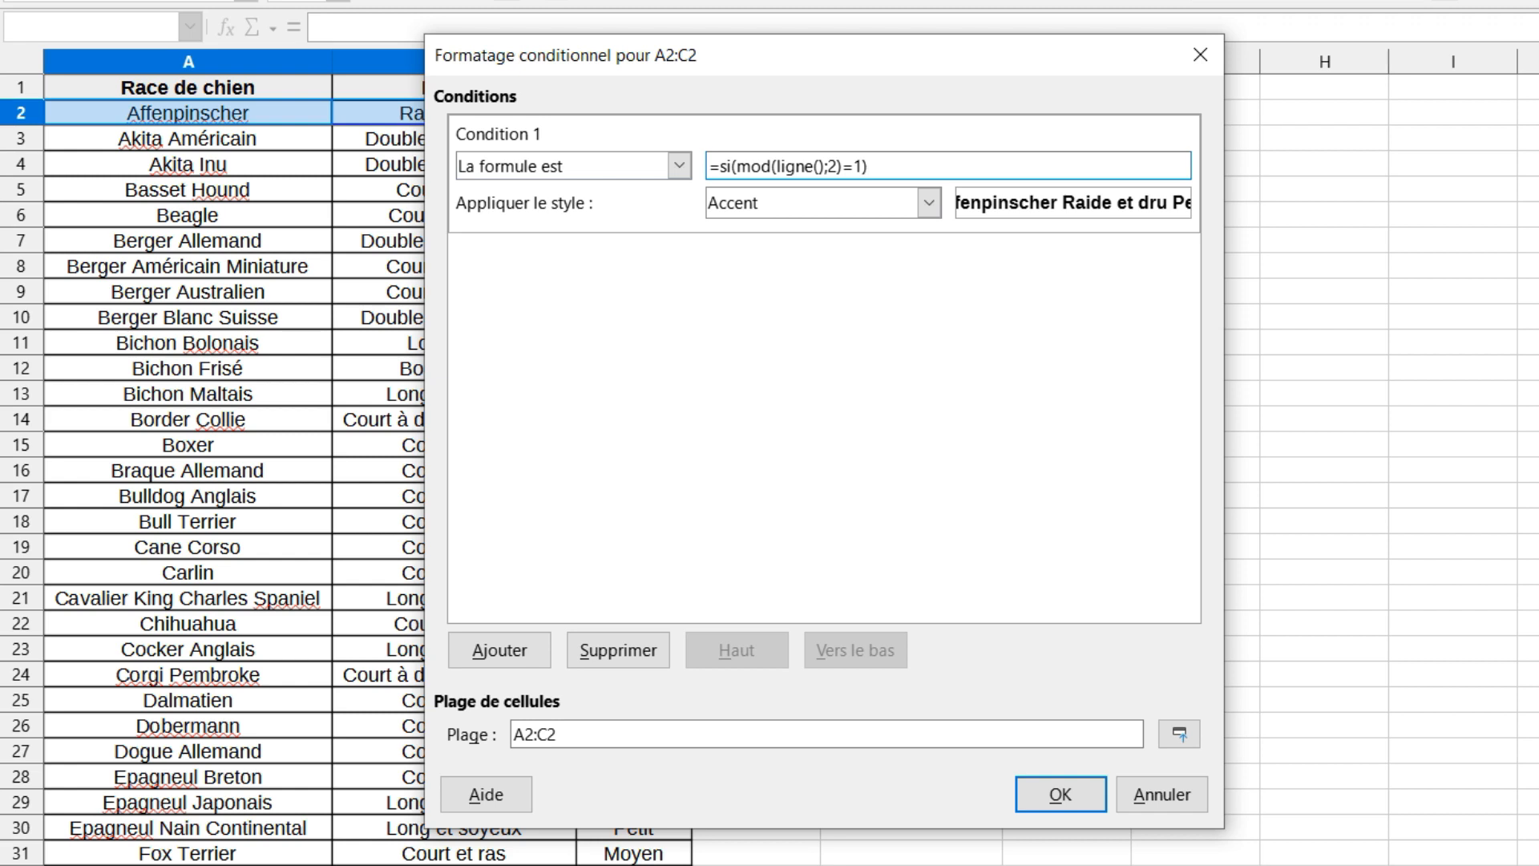
# Create a new cell style named fond_vert for the rule to apply
pyautogui.click(828, 205)
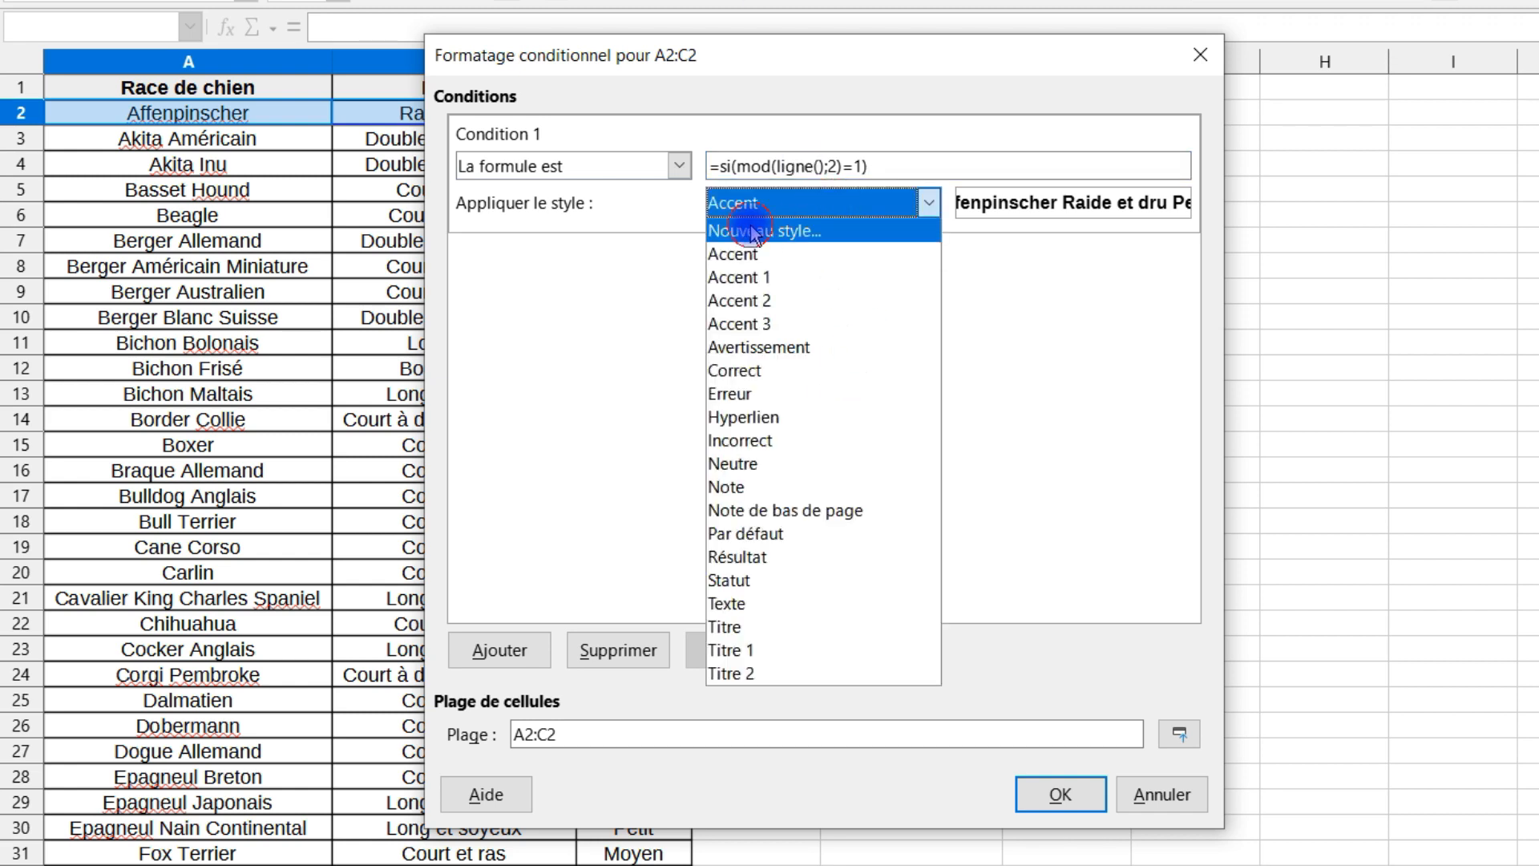
pyautogui.click(752, 232)
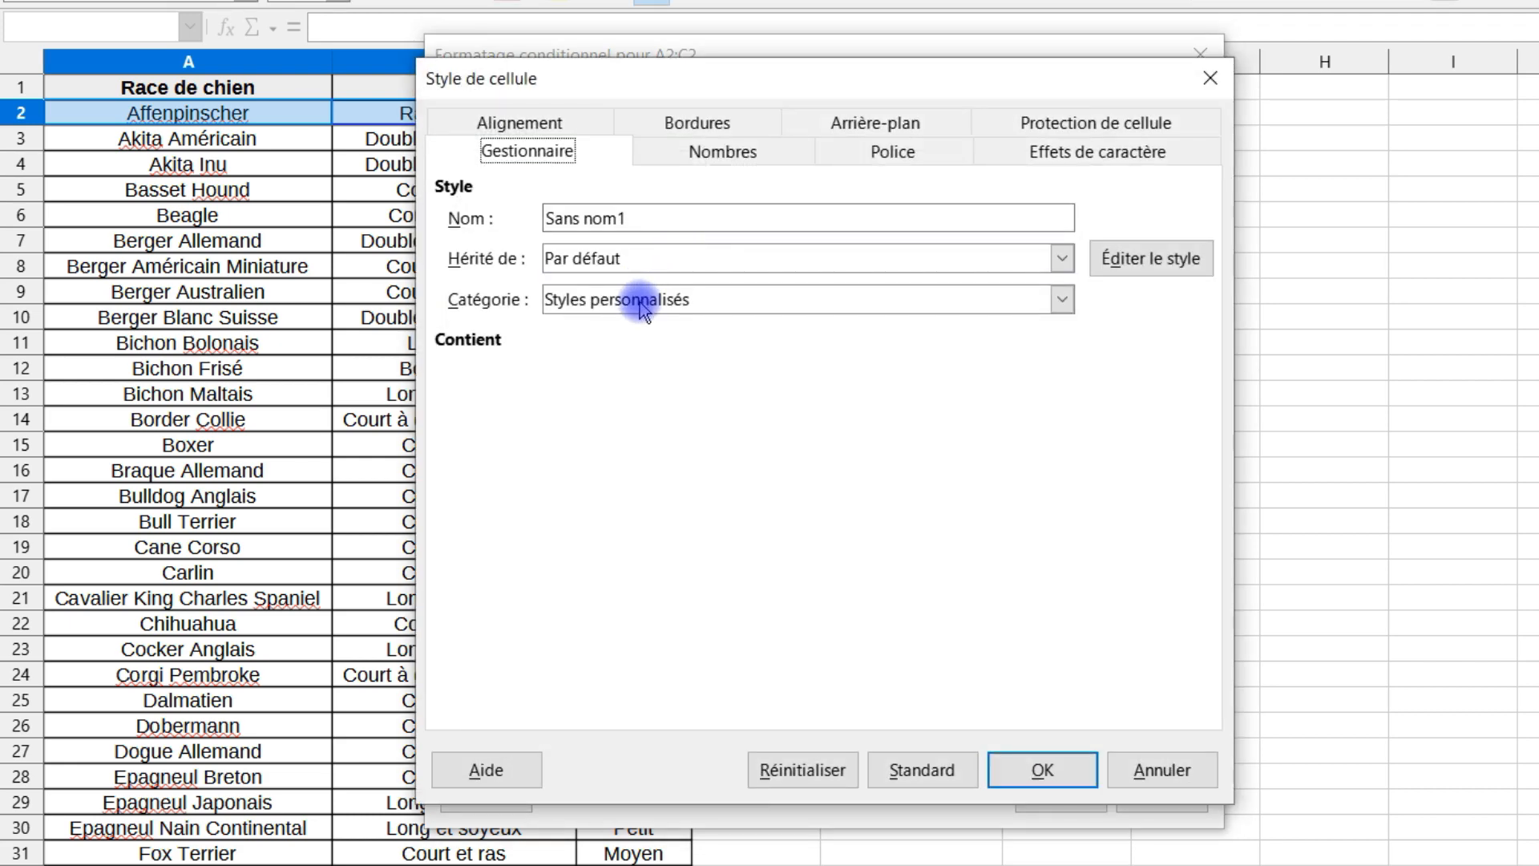
pyautogui.moveTo(667, 216); pyautogui.dragTo(436, 215)
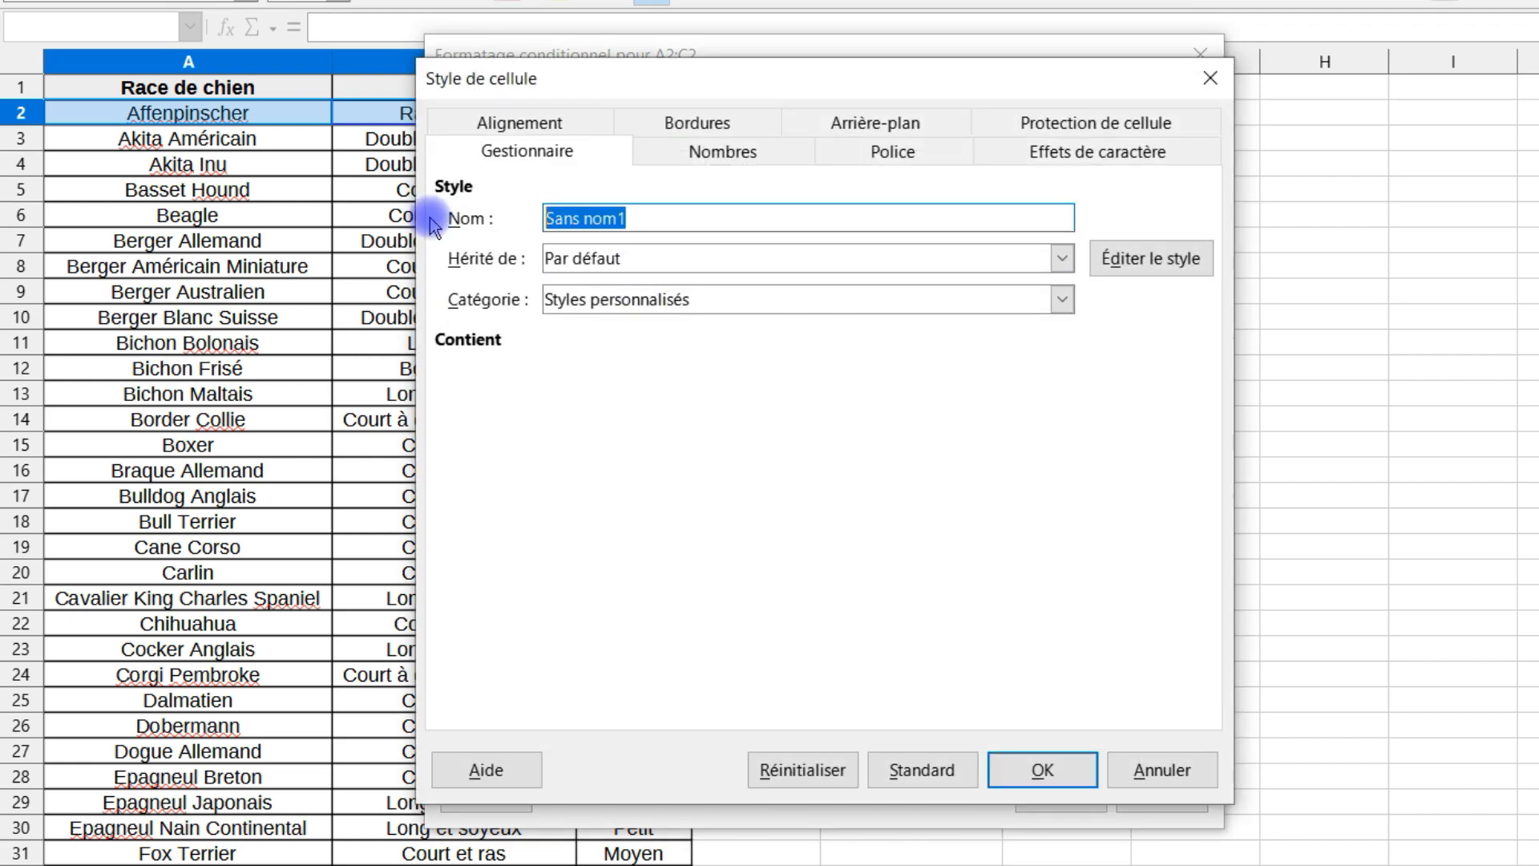
pyautogui.write('fond_vert')
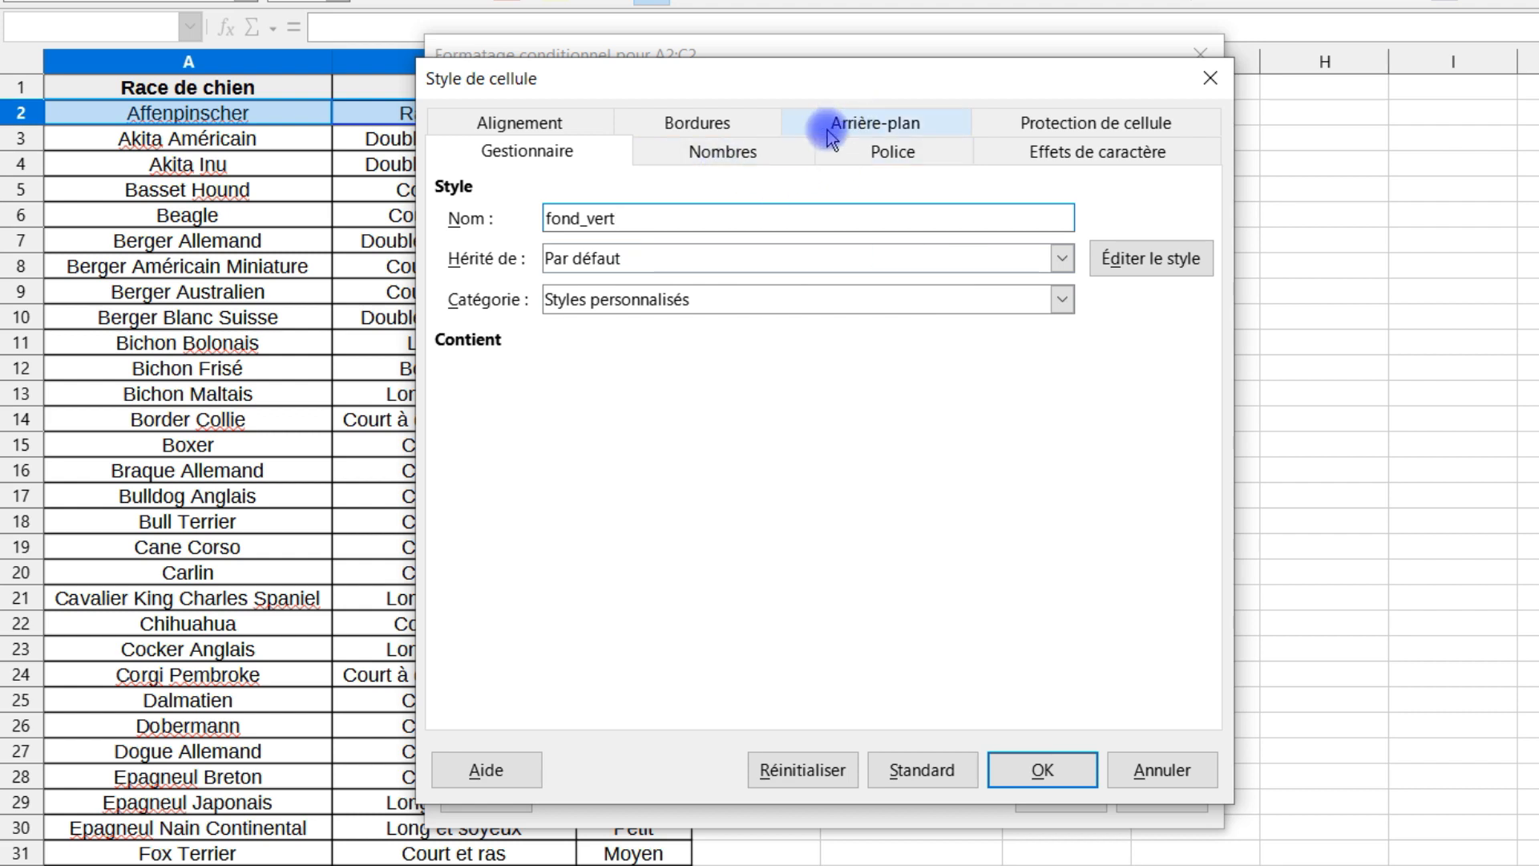
# Give the fond_vert style the light green background d4ea6b and apply the conditional format to A2:C2
pyautogui.click(883, 123)
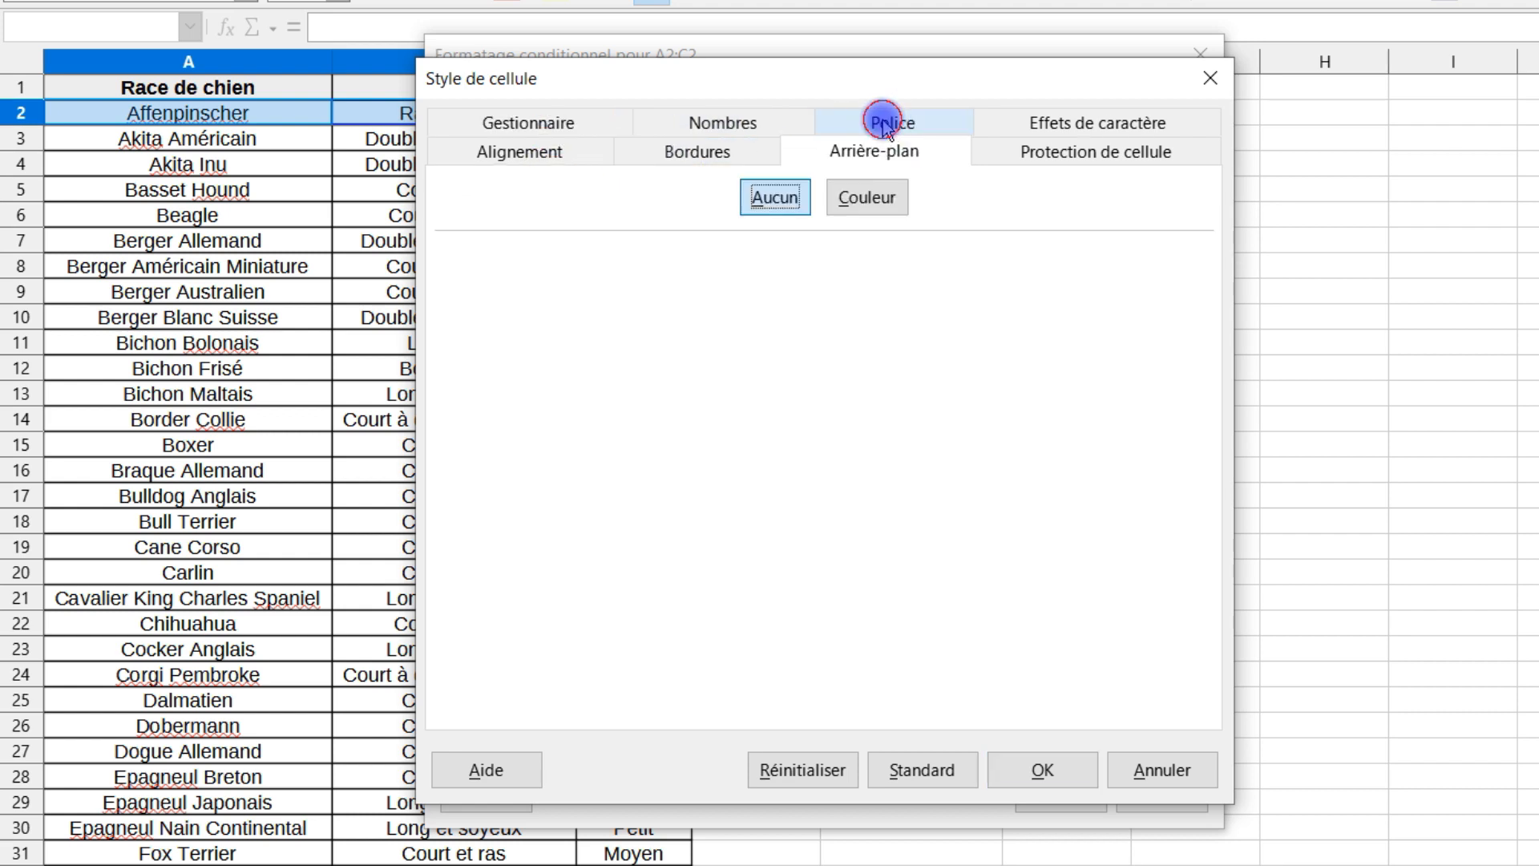
pyautogui.click(862, 197)
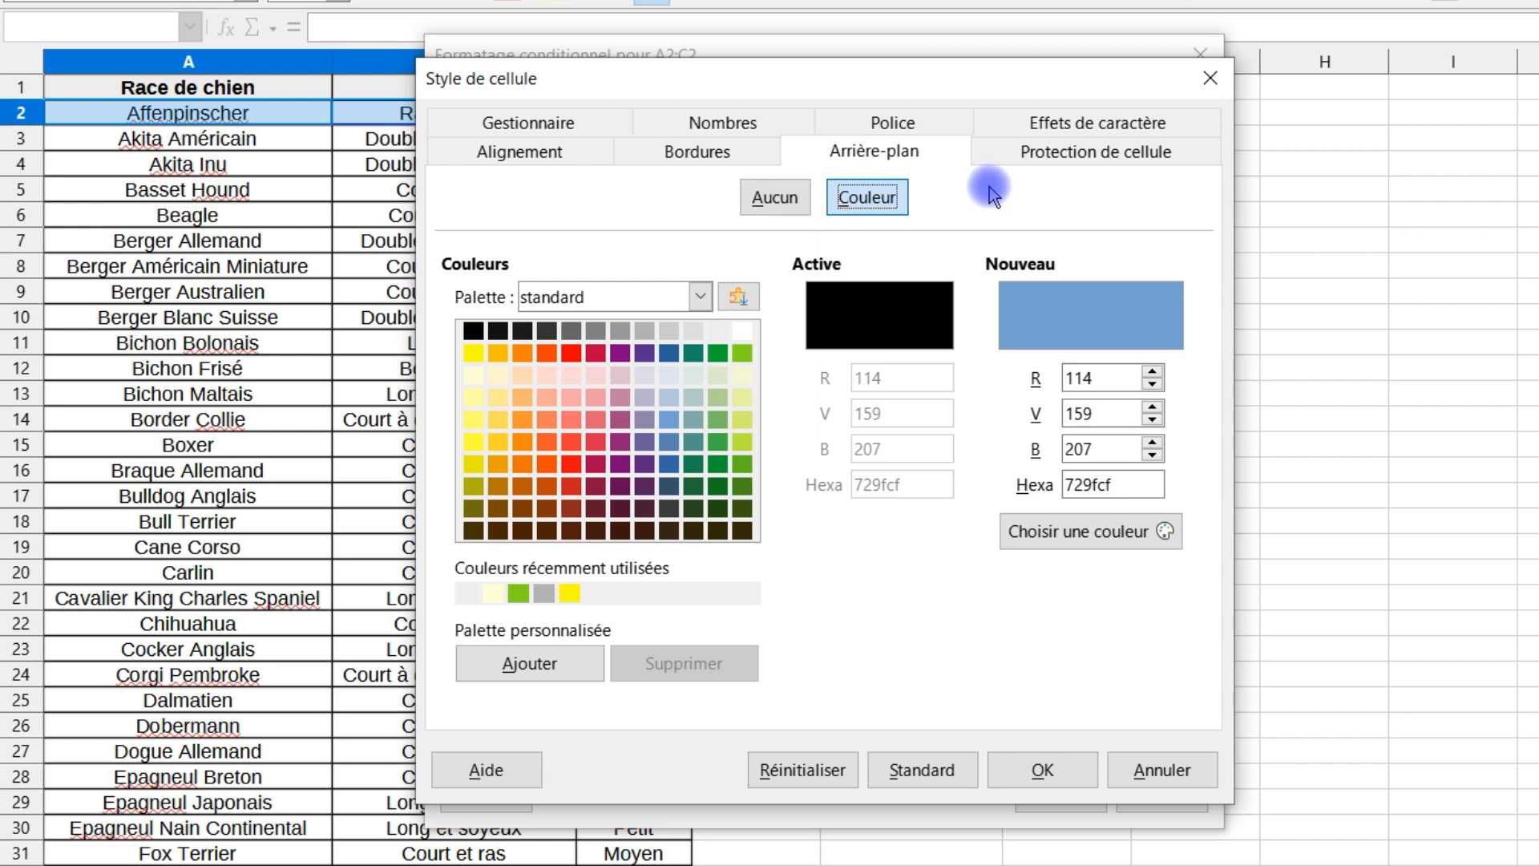
pyautogui.click(750, 425)
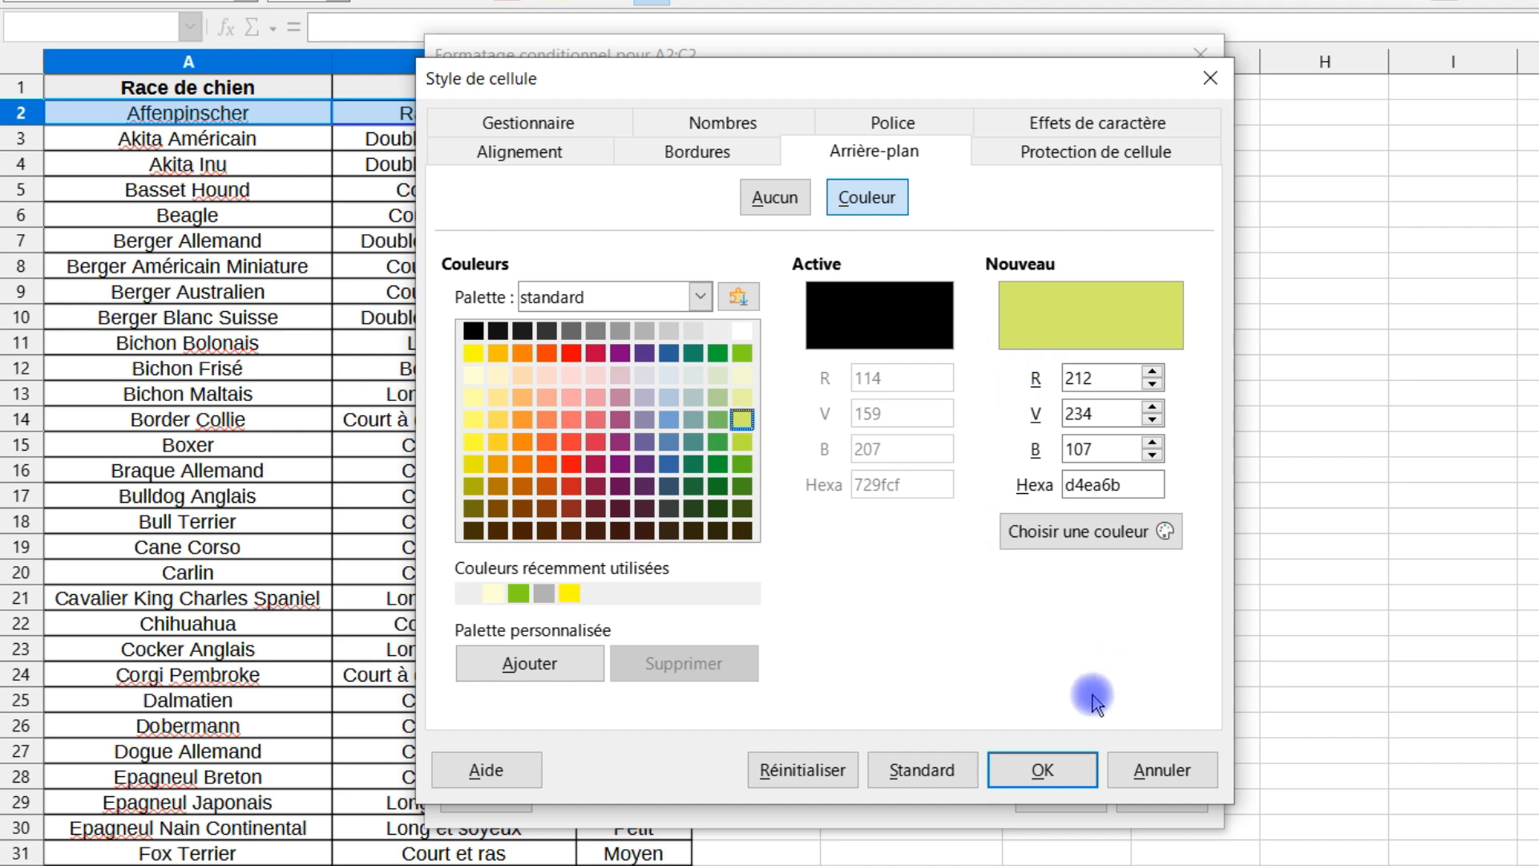
pyautogui.click(1039, 771)
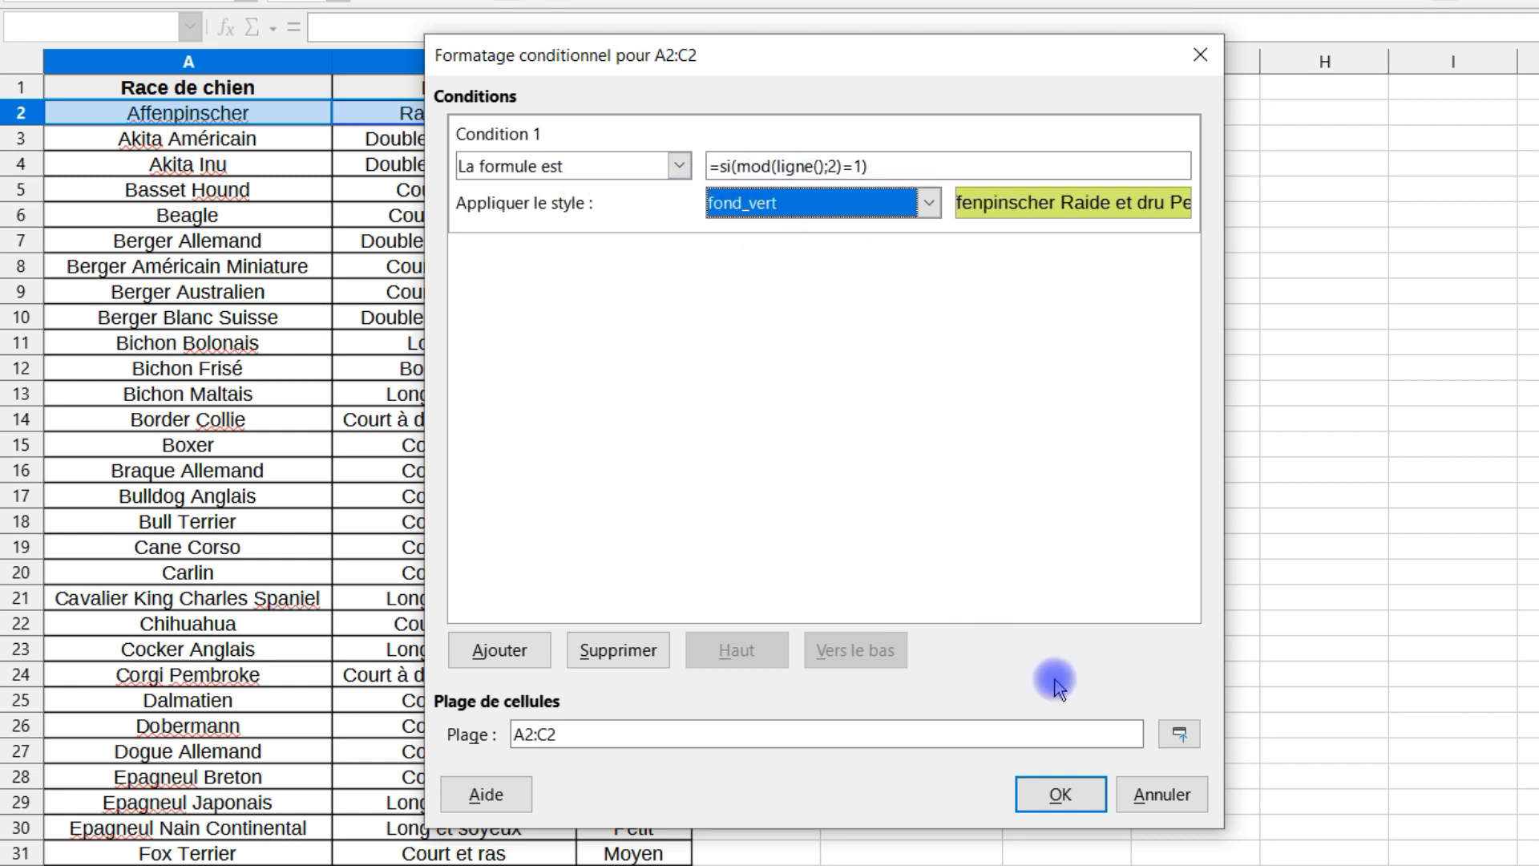
pyautogui.moveTo(557, 734); pyautogui.dragTo(514, 734)
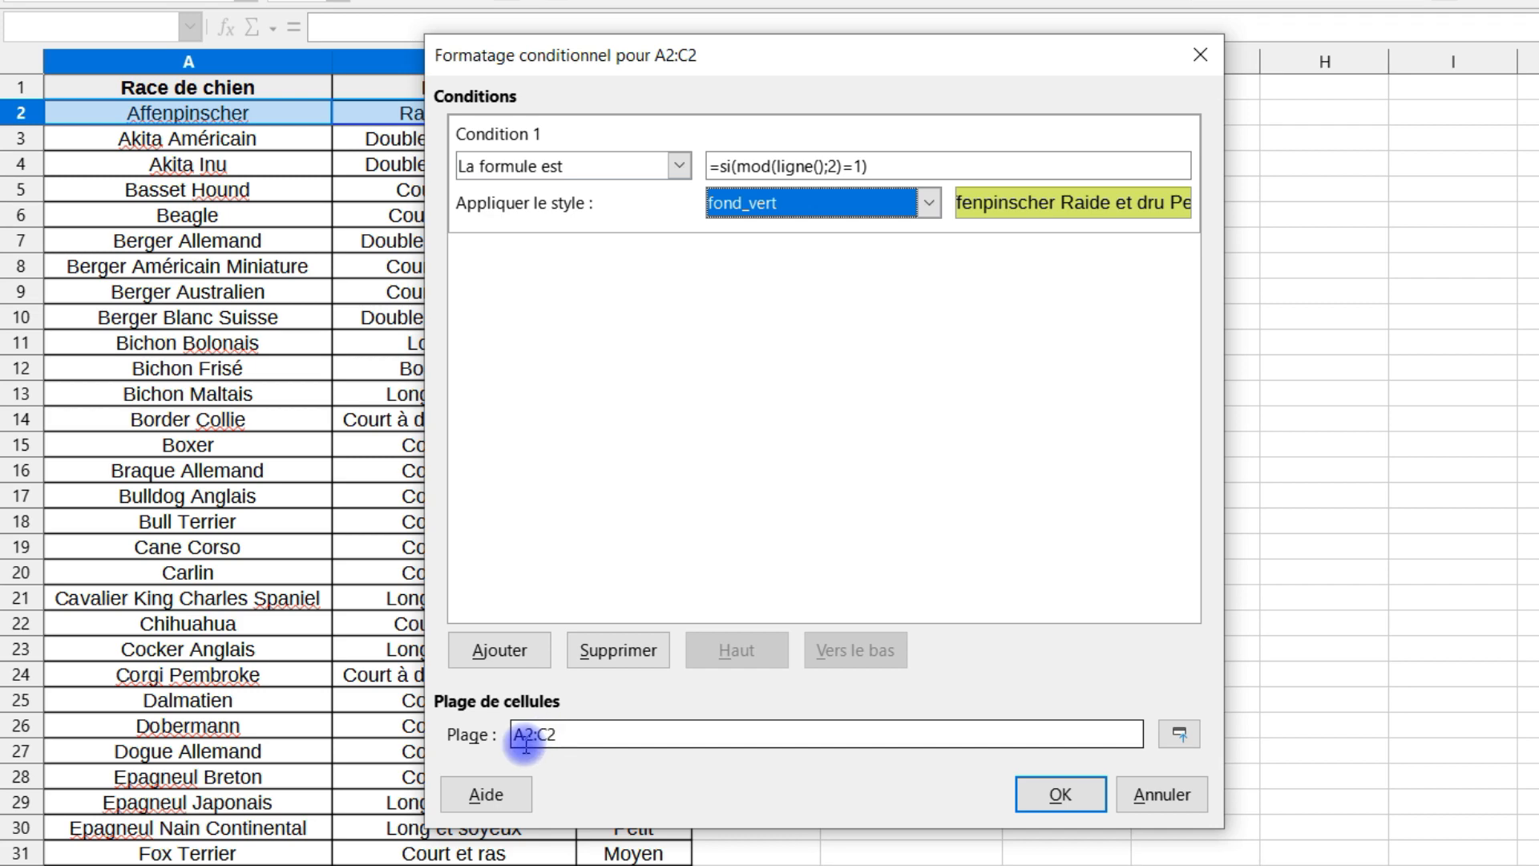
pyautogui.click(584, 738)
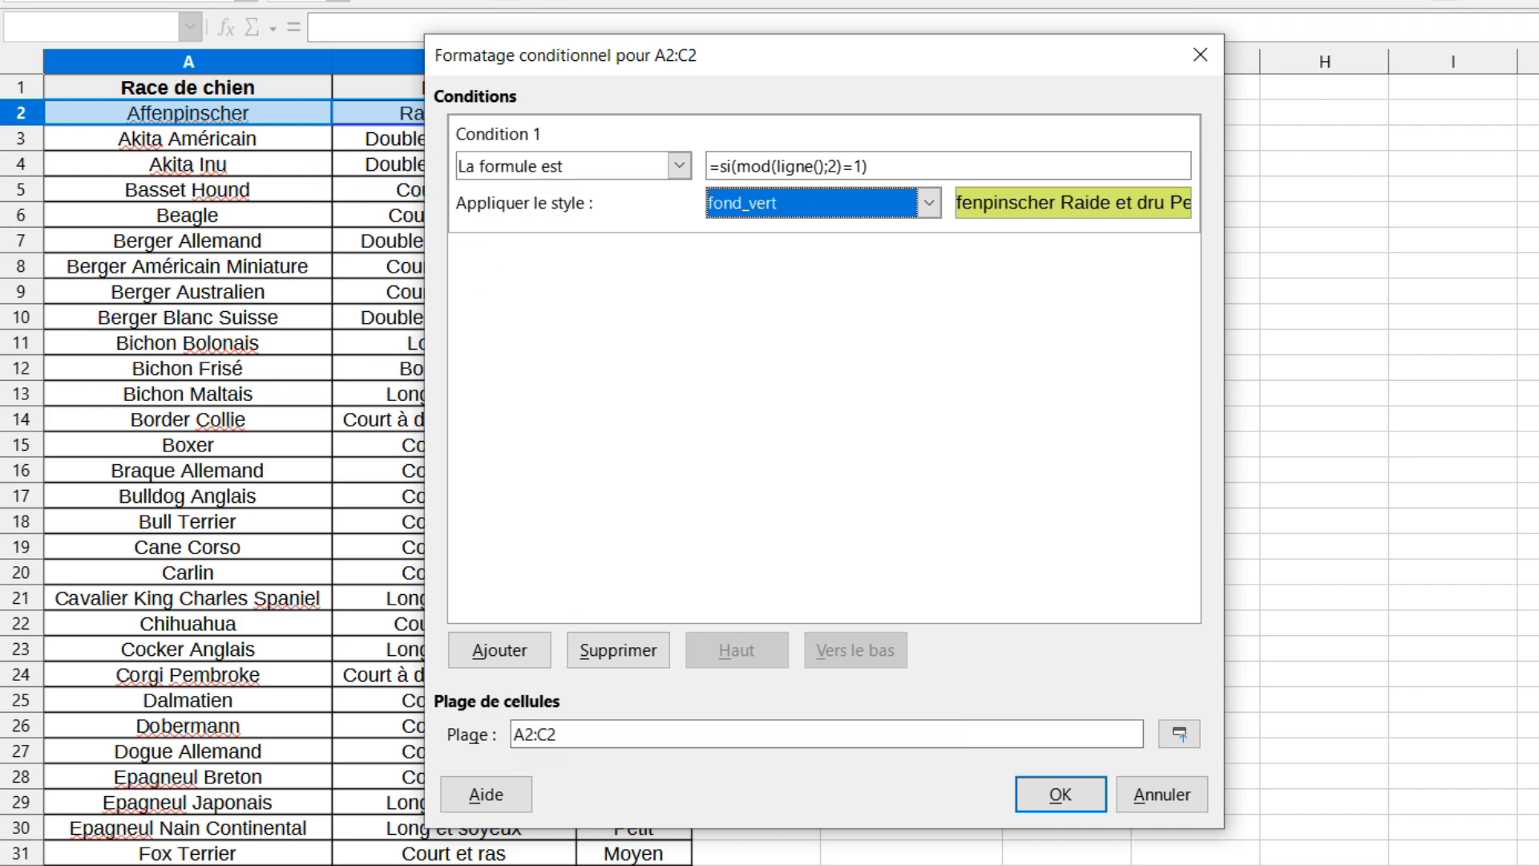
pyautogui.click(1060, 796)
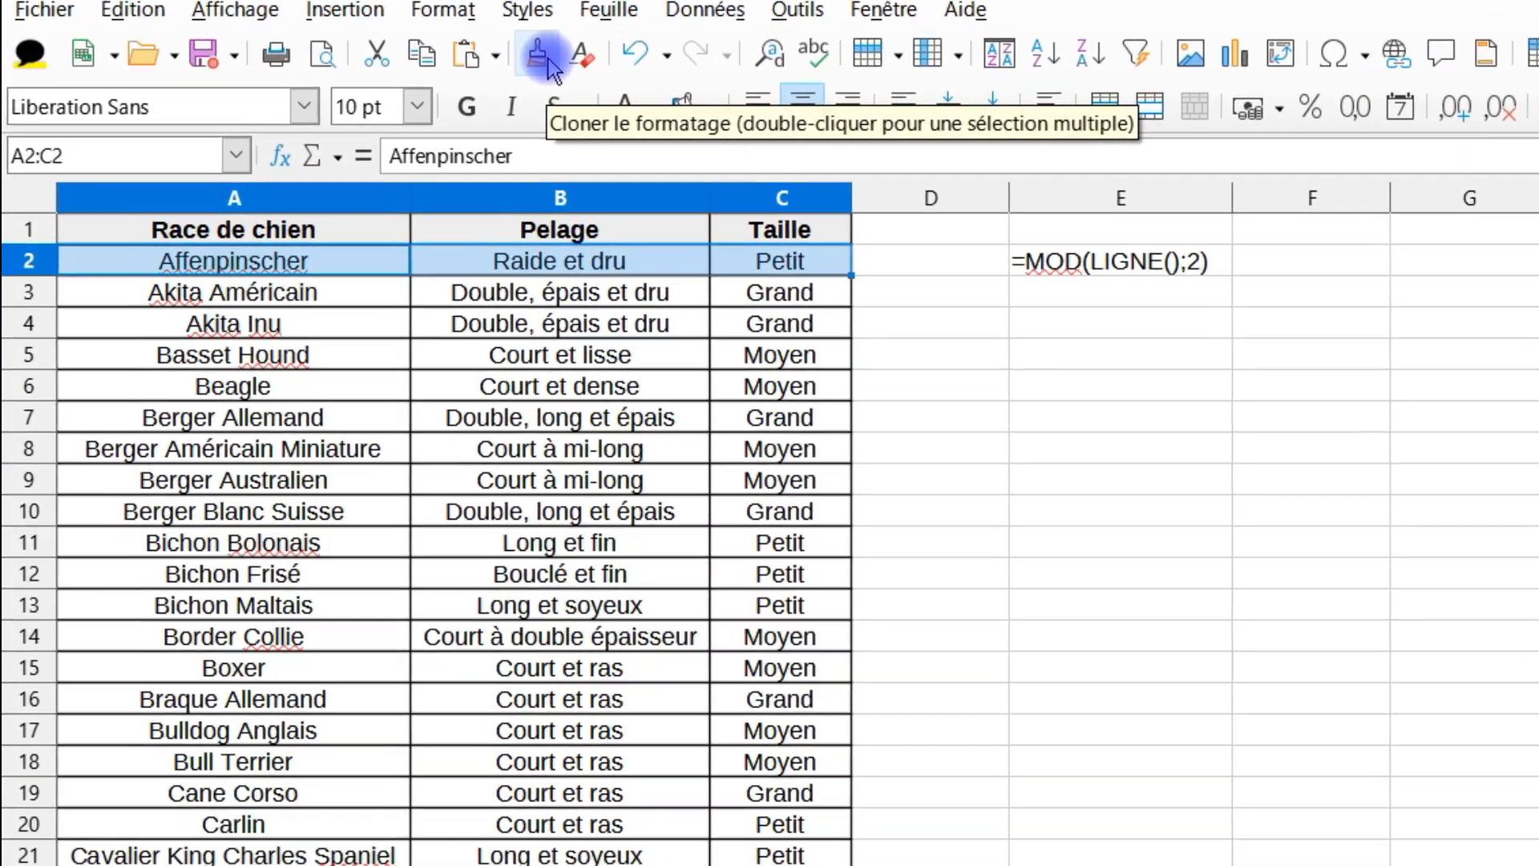
# Clone the formatting of row 2 onto the rest of the table, cells A3:C62
pyautogui.click(357, 68)
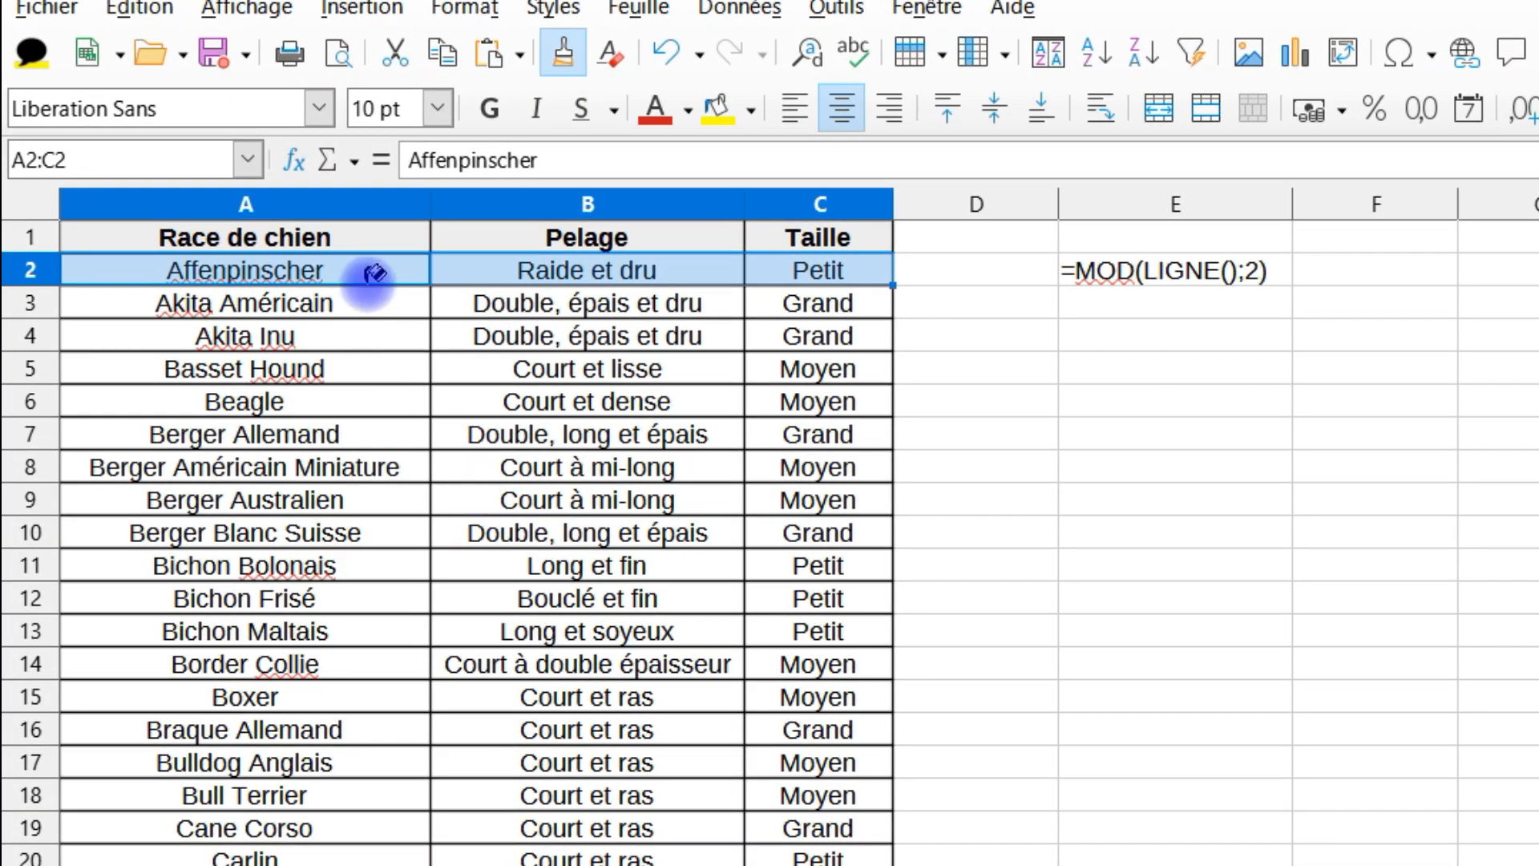
pyautogui.click(170, 305)
pyautogui.moveTo(170, 305)
pyautogui.mouseDown()
pyautogui.moveTo(131, 789)
pyautogui.moveTo(145, 684)
pyautogui.moveTo(120, 461)
pyautogui.mouseUp()
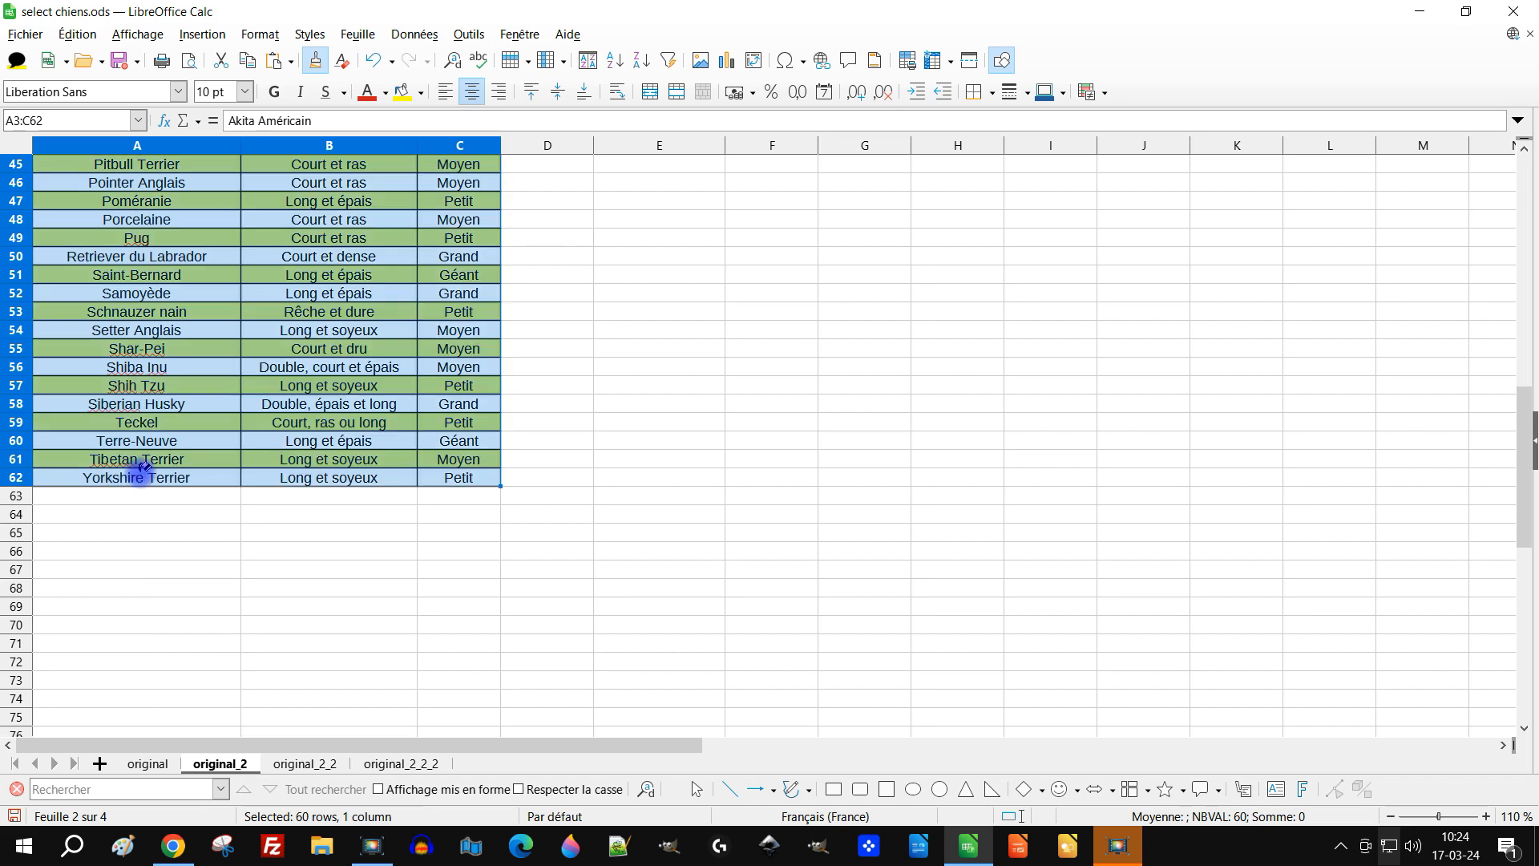
pyautogui.scroll(7, 379, 347)
pyautogui.scroll(8, 379, 347)
pyautogui.press('Escape')
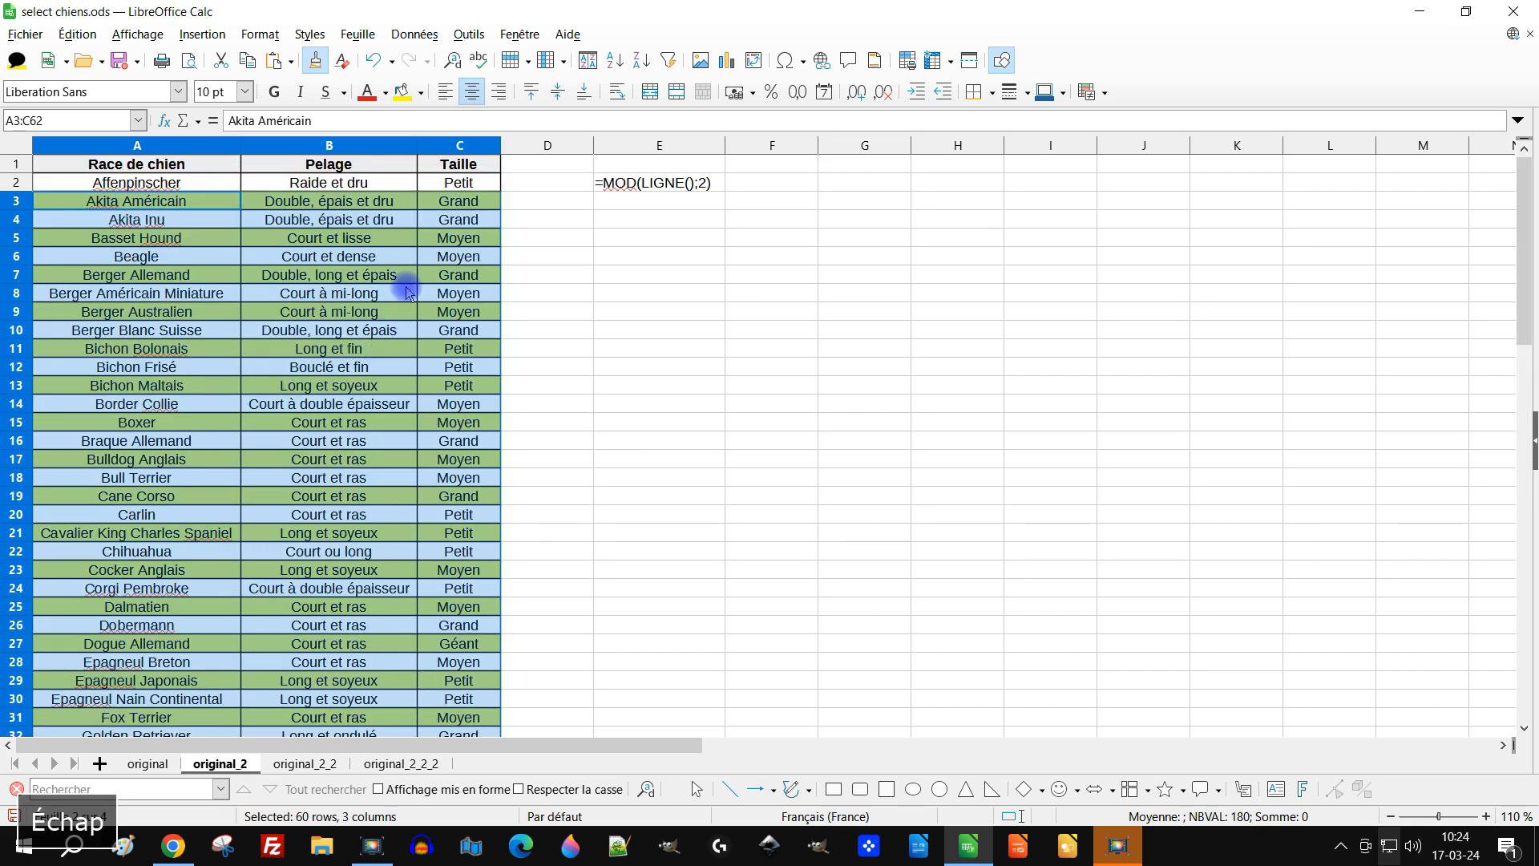
pyautogui.click(347, 230)
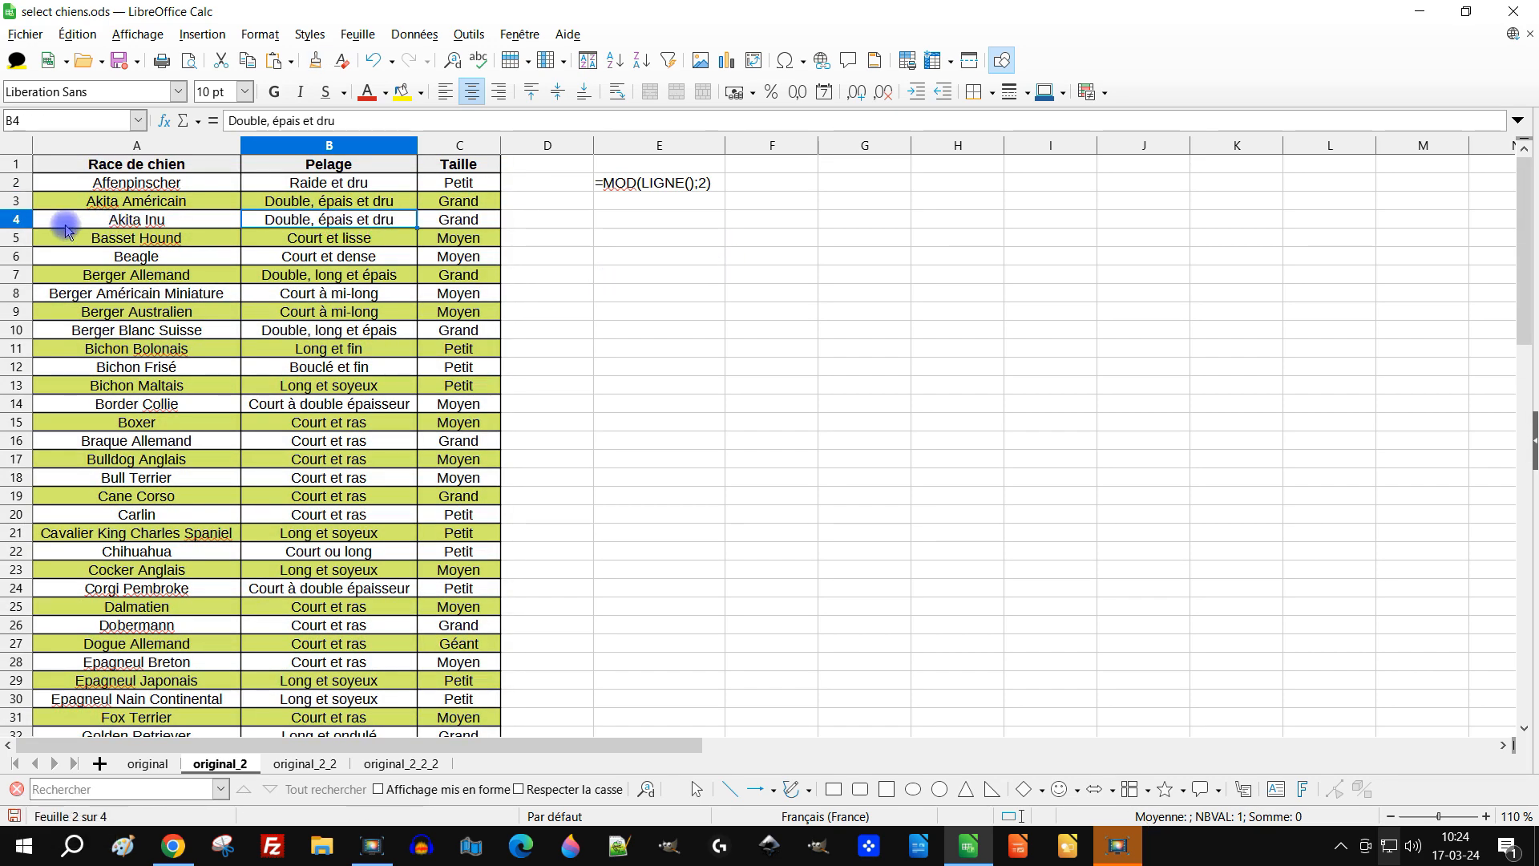
# Edit the table's existing conditional format so that its formula is SI(MOD(LIGNE();3)=1), and apply it
pyautogui.click(89, 186)
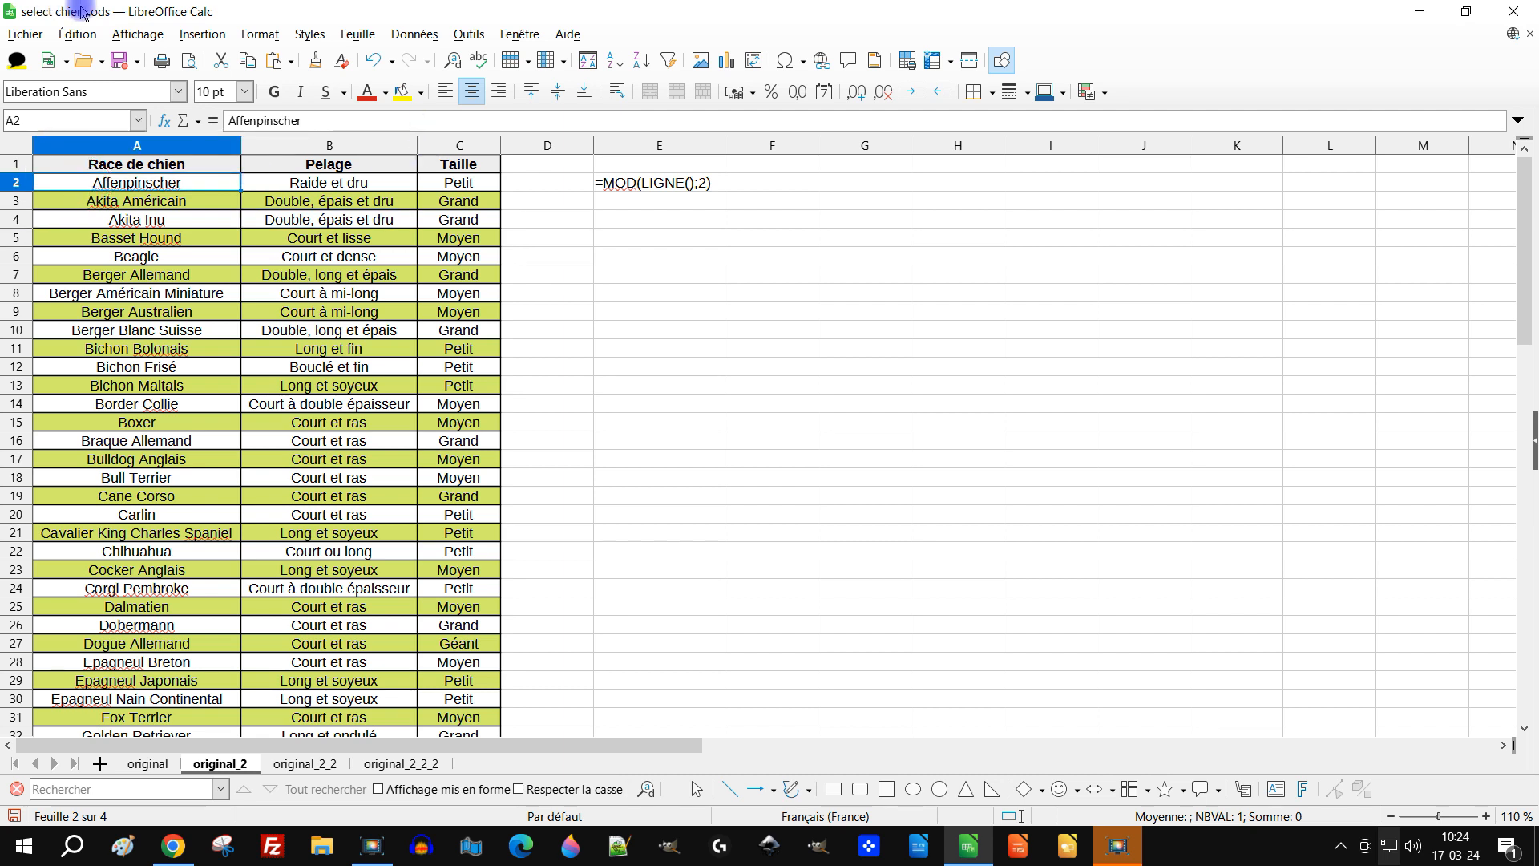
pyautogui.click(259, 35)
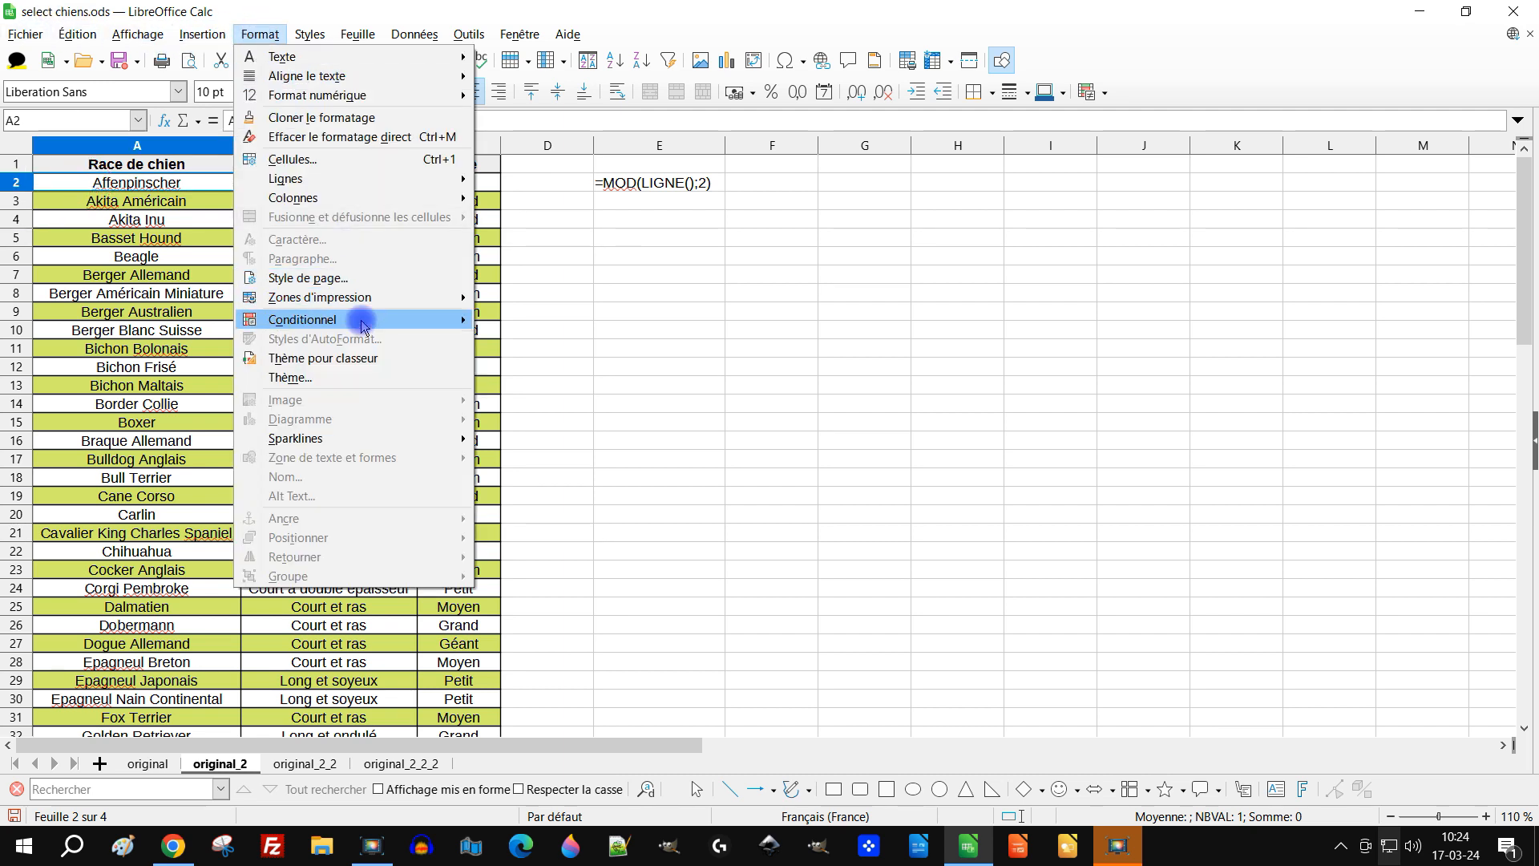
pyautogui.moveTo(405, 324)
pyautogui.moveTo(571, 326)
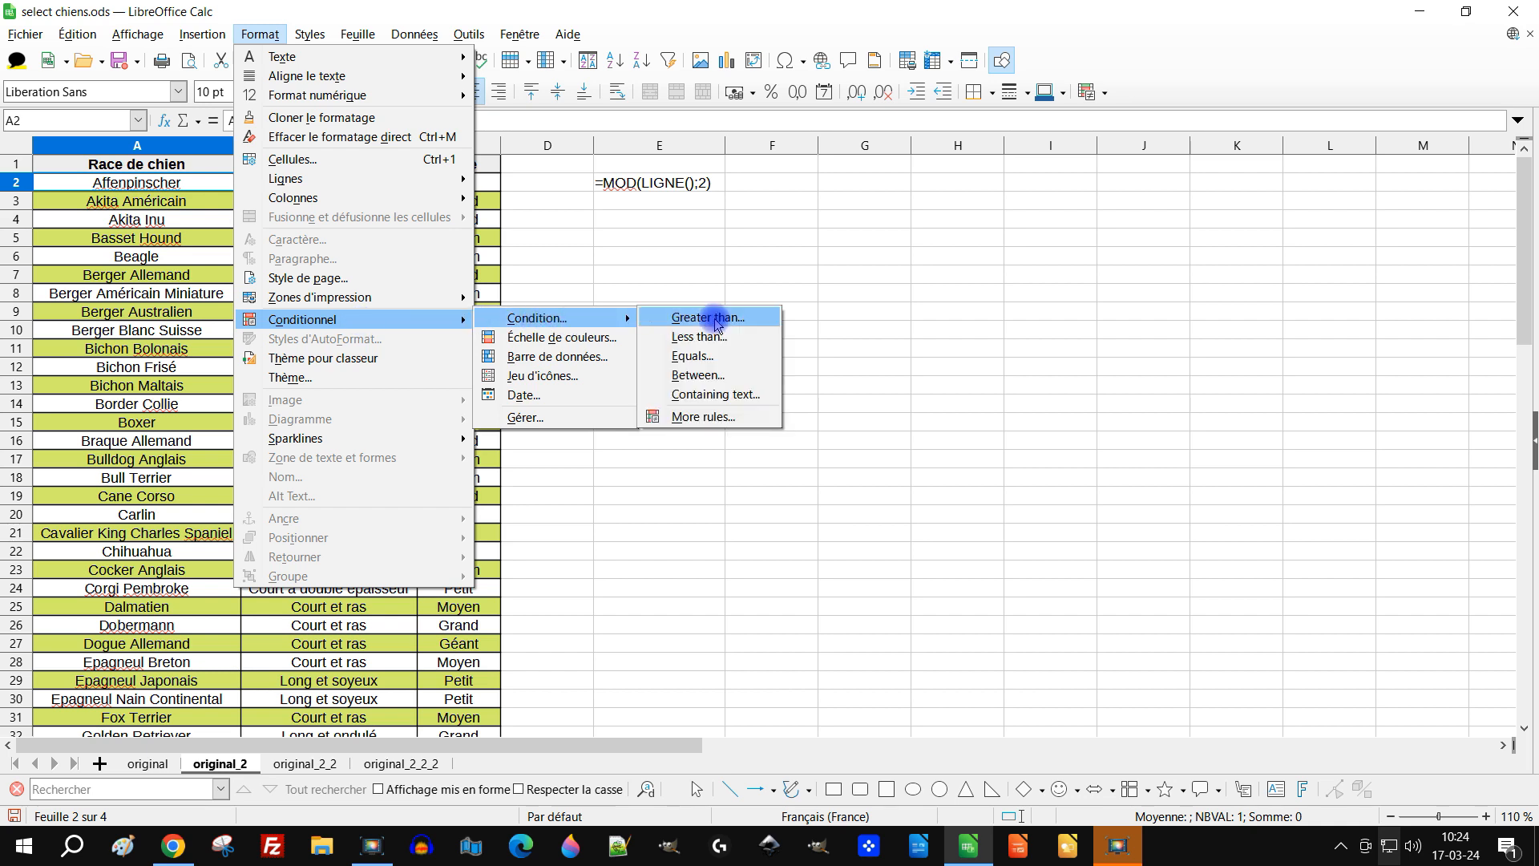
pyautogui.click(697, 417)
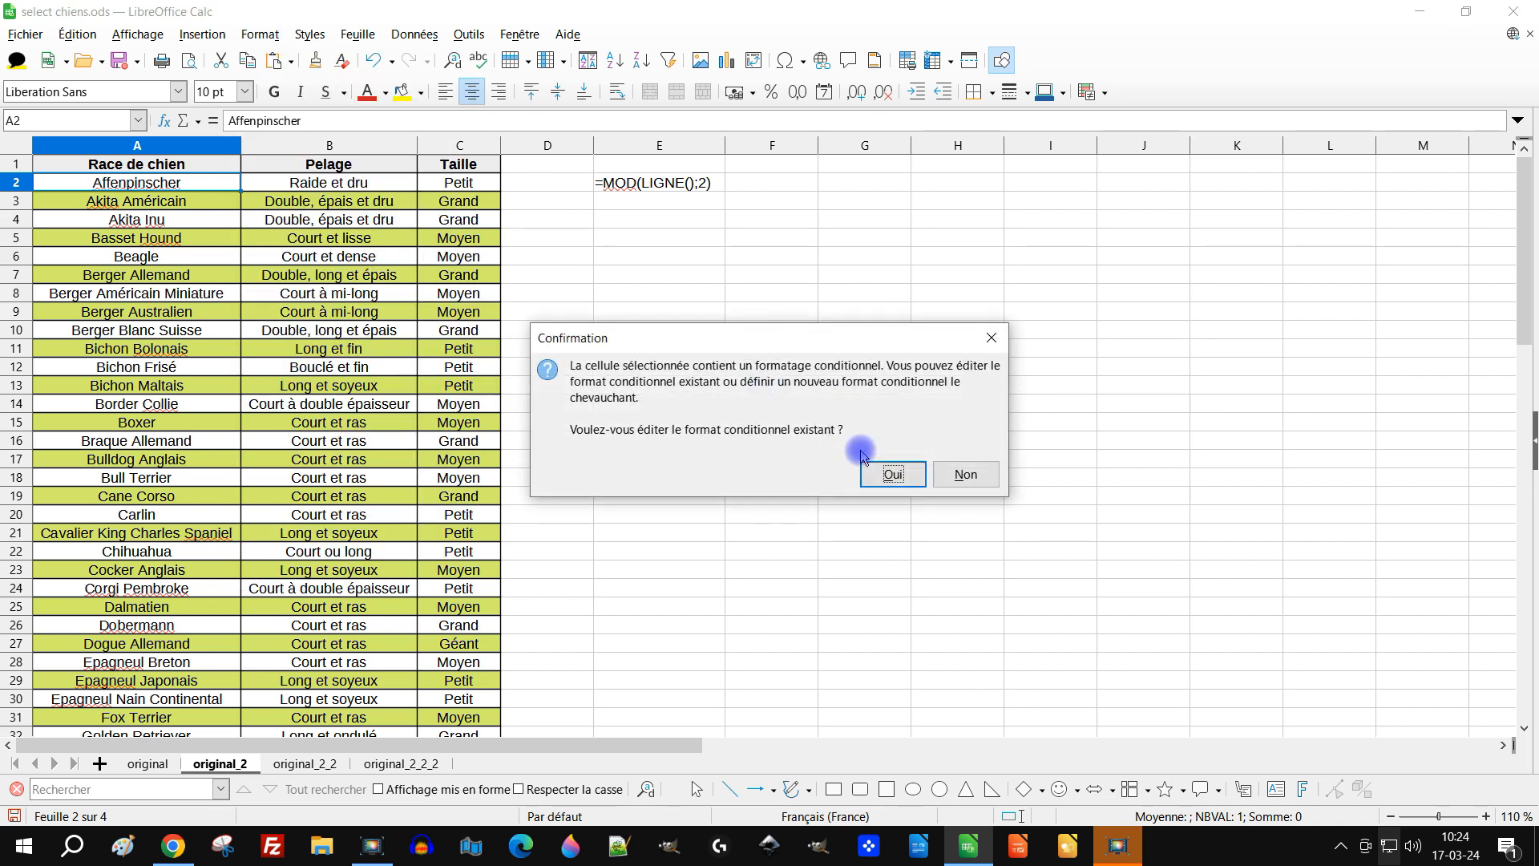
pyautogui.click(893, 474)
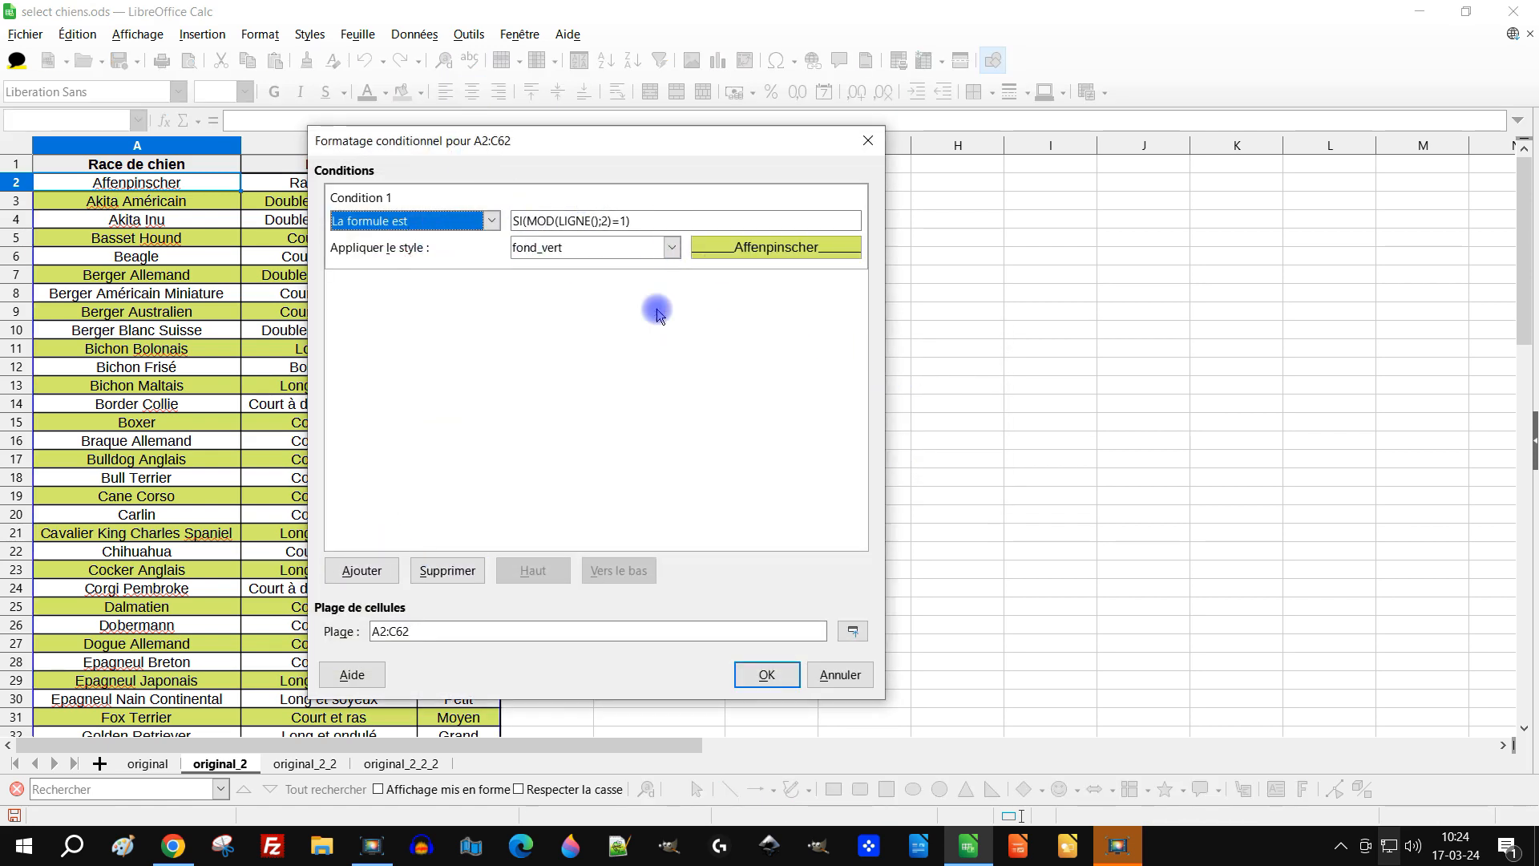
pyautogui.click(620, 220)
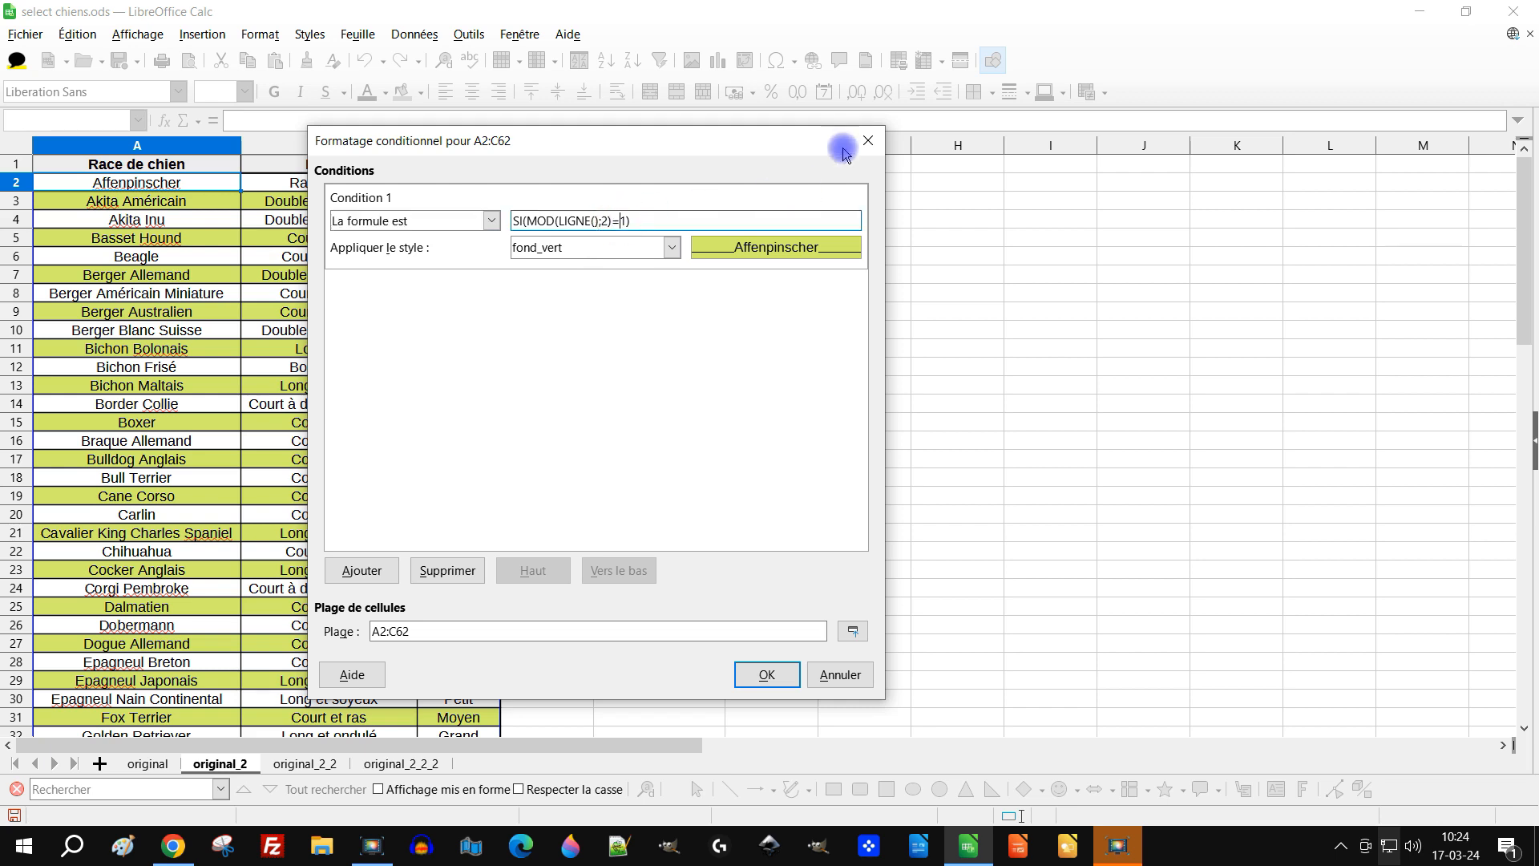
pyautogui.press('Delete')
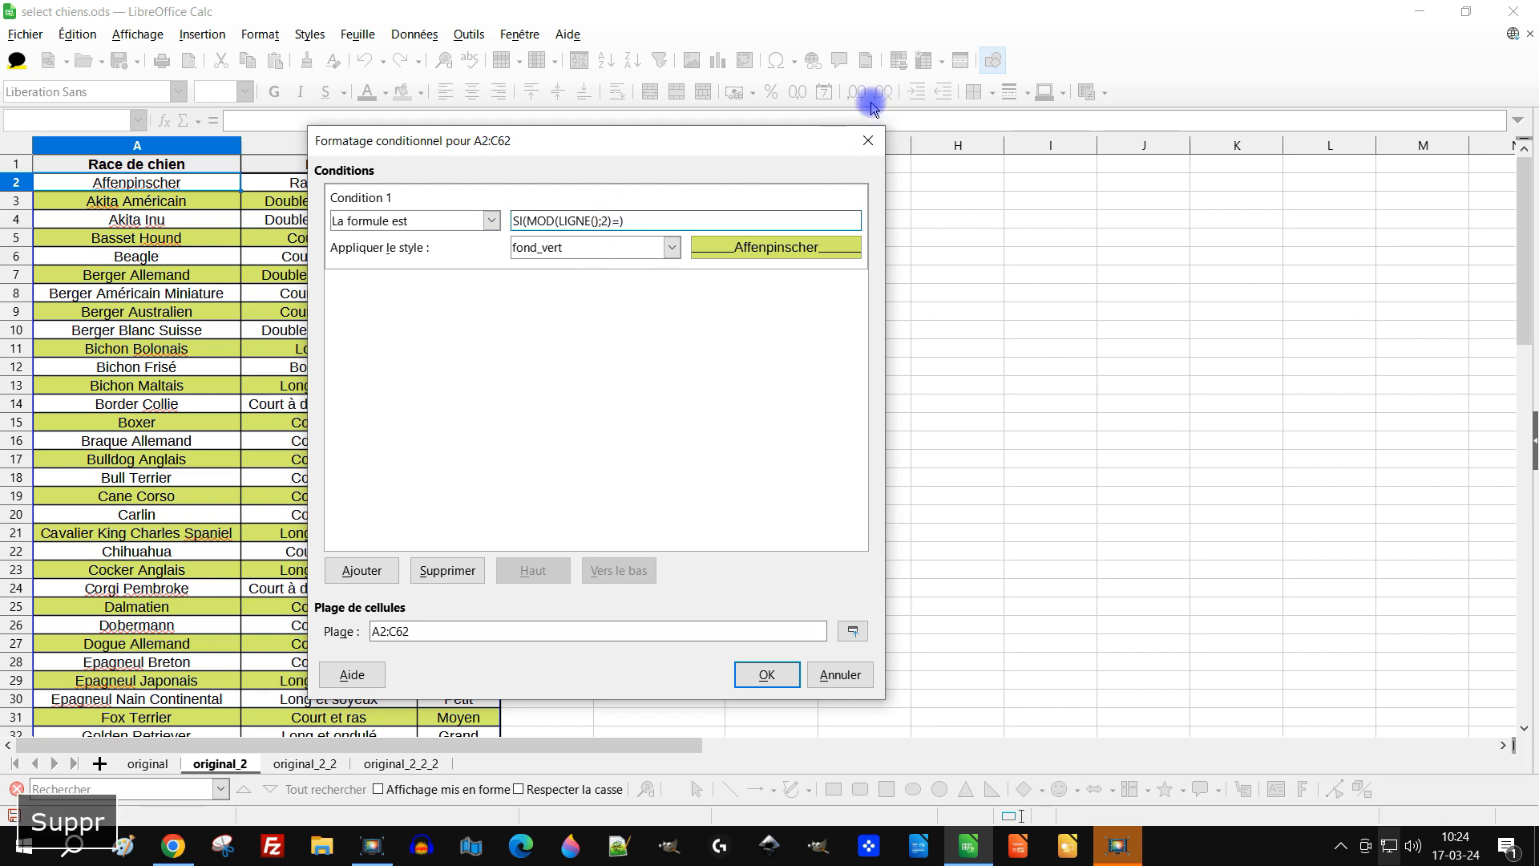
pyautogui.write('2')
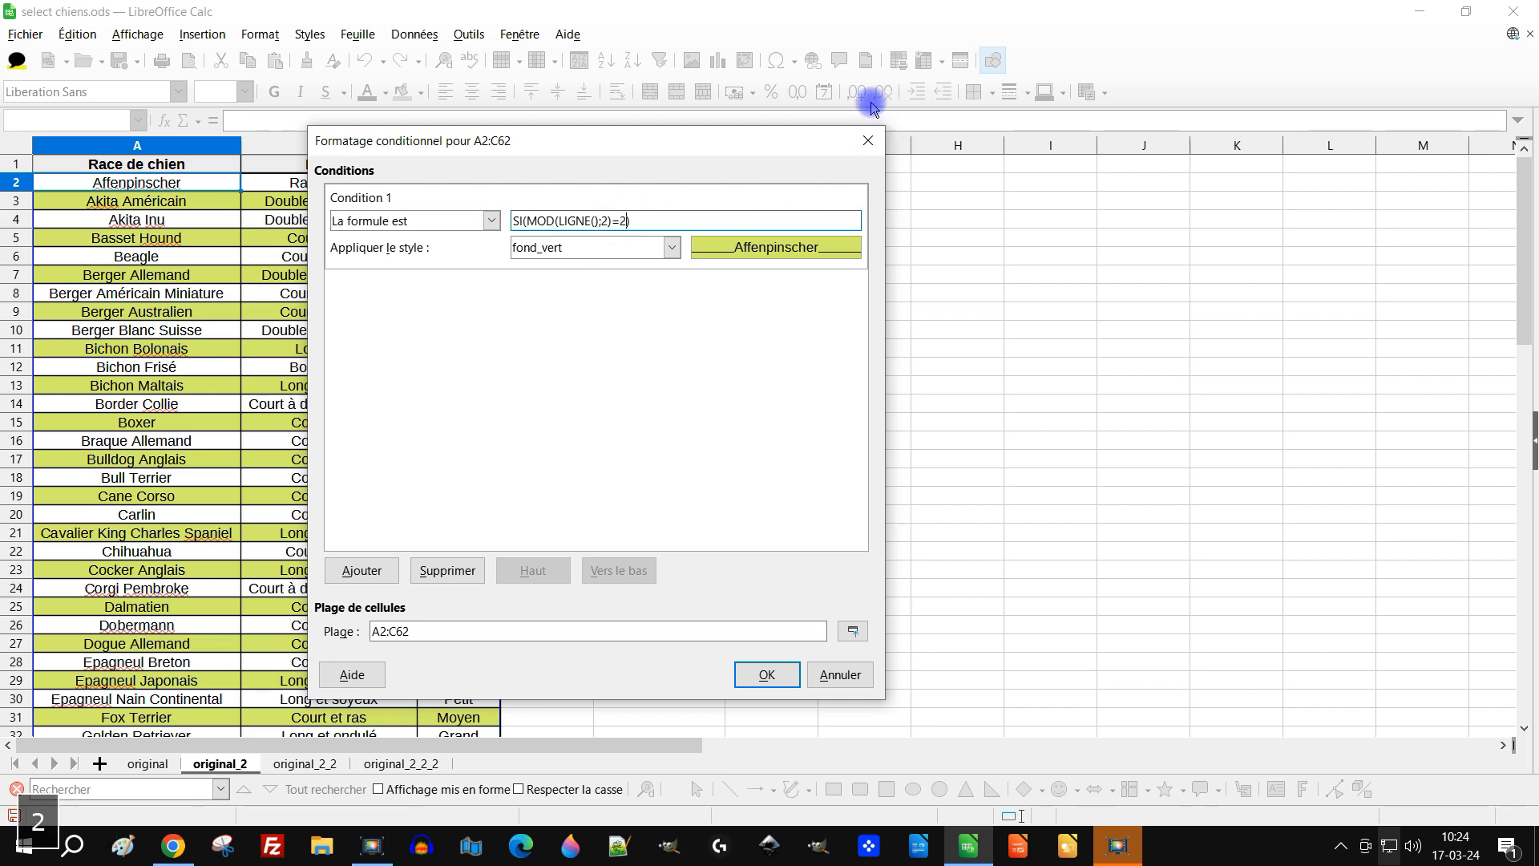
pyautogui.press('Left')
pyautogui.press('Left')
pyautogui.press('Delete')
pyautogui.write('3')
pyautogui.press('Right')
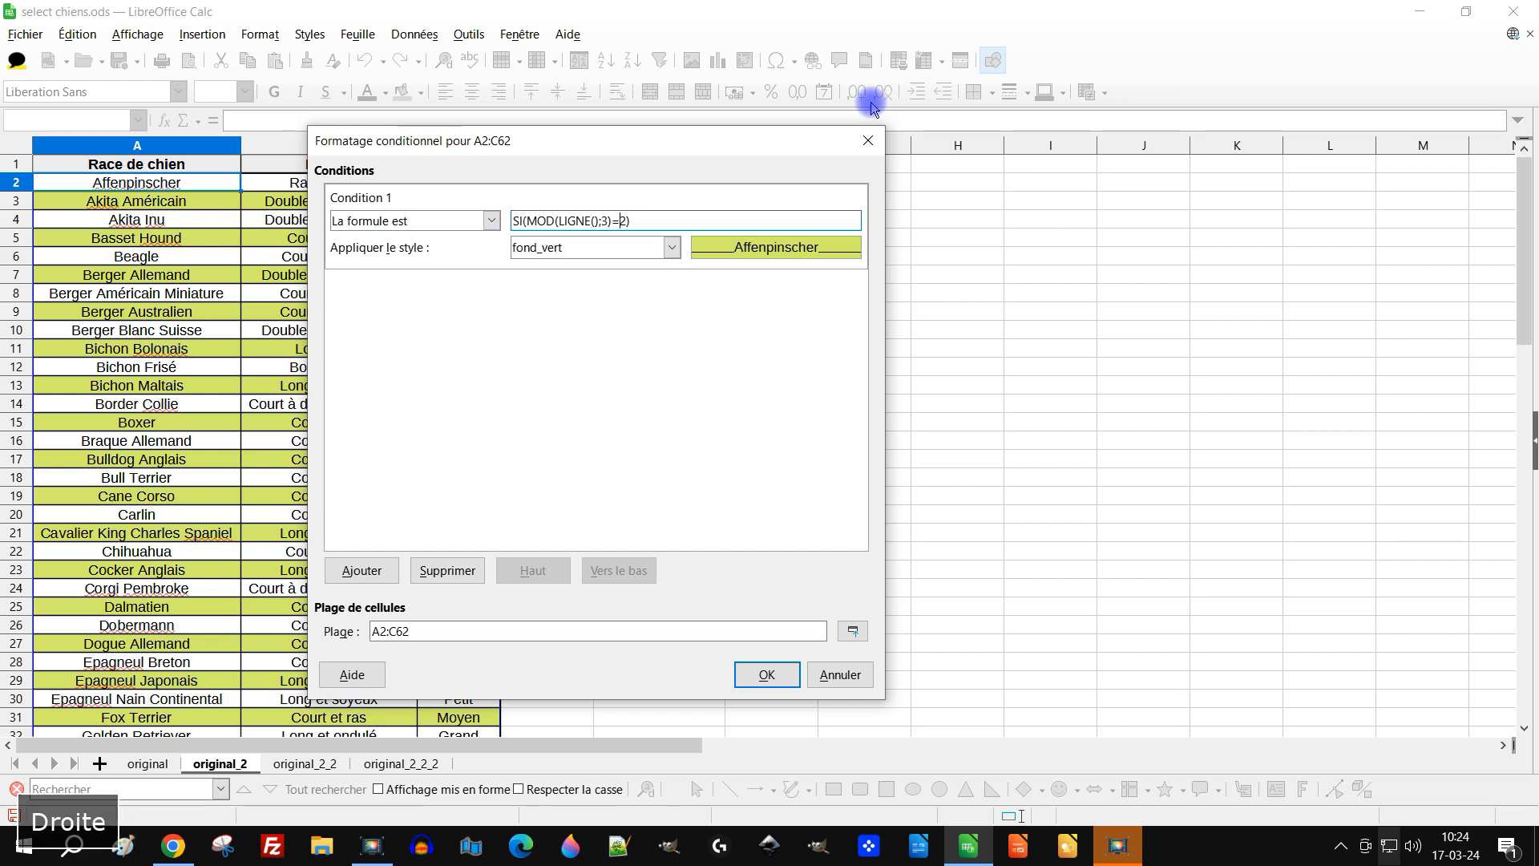
pyautogui.press('BackSpace')
pyautogui.write('1')
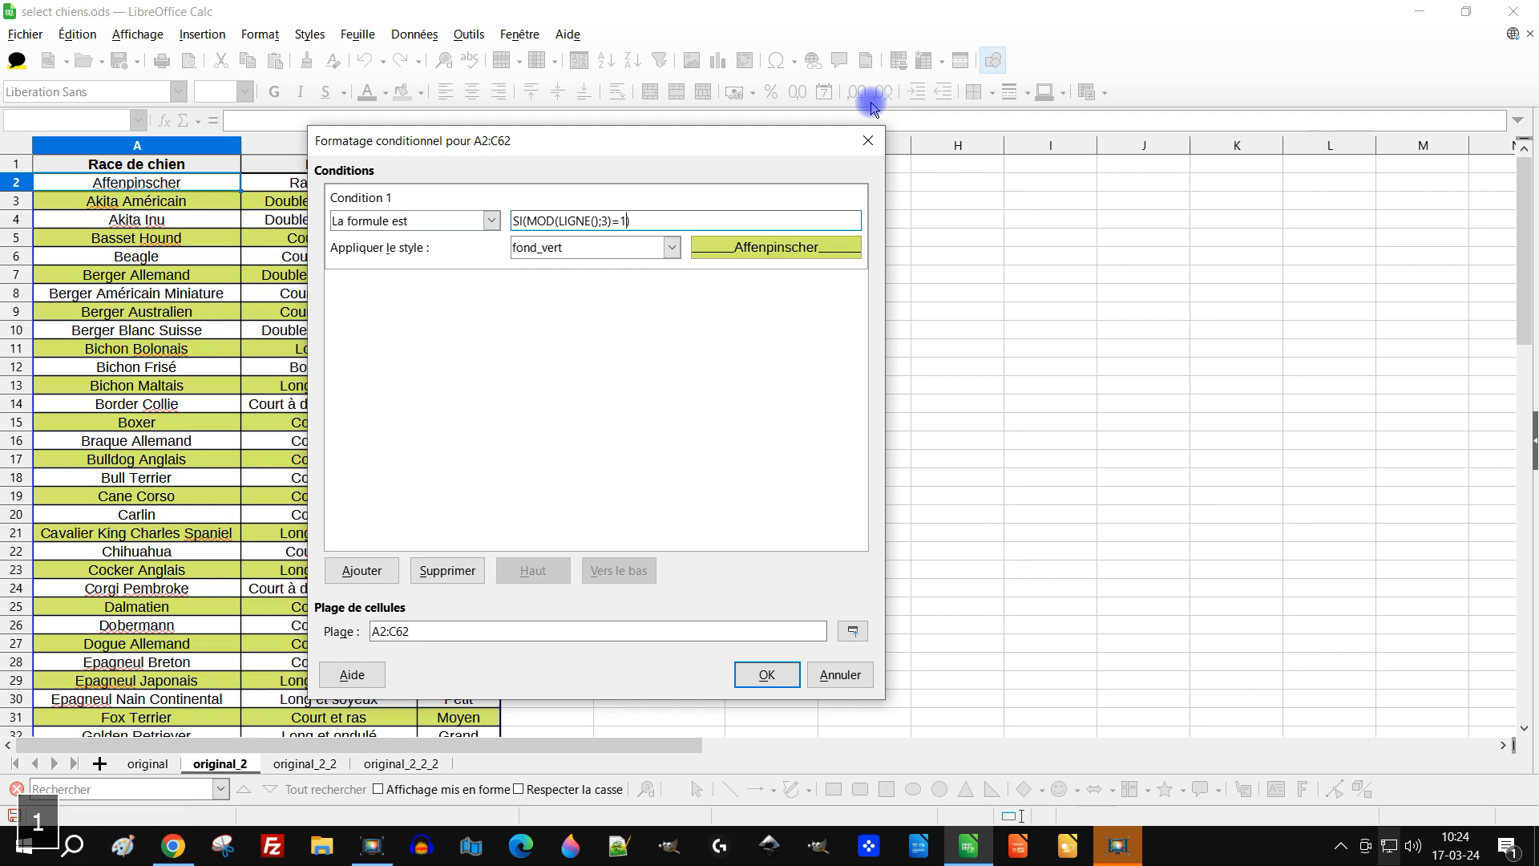
pyautogui.click(778, 676)
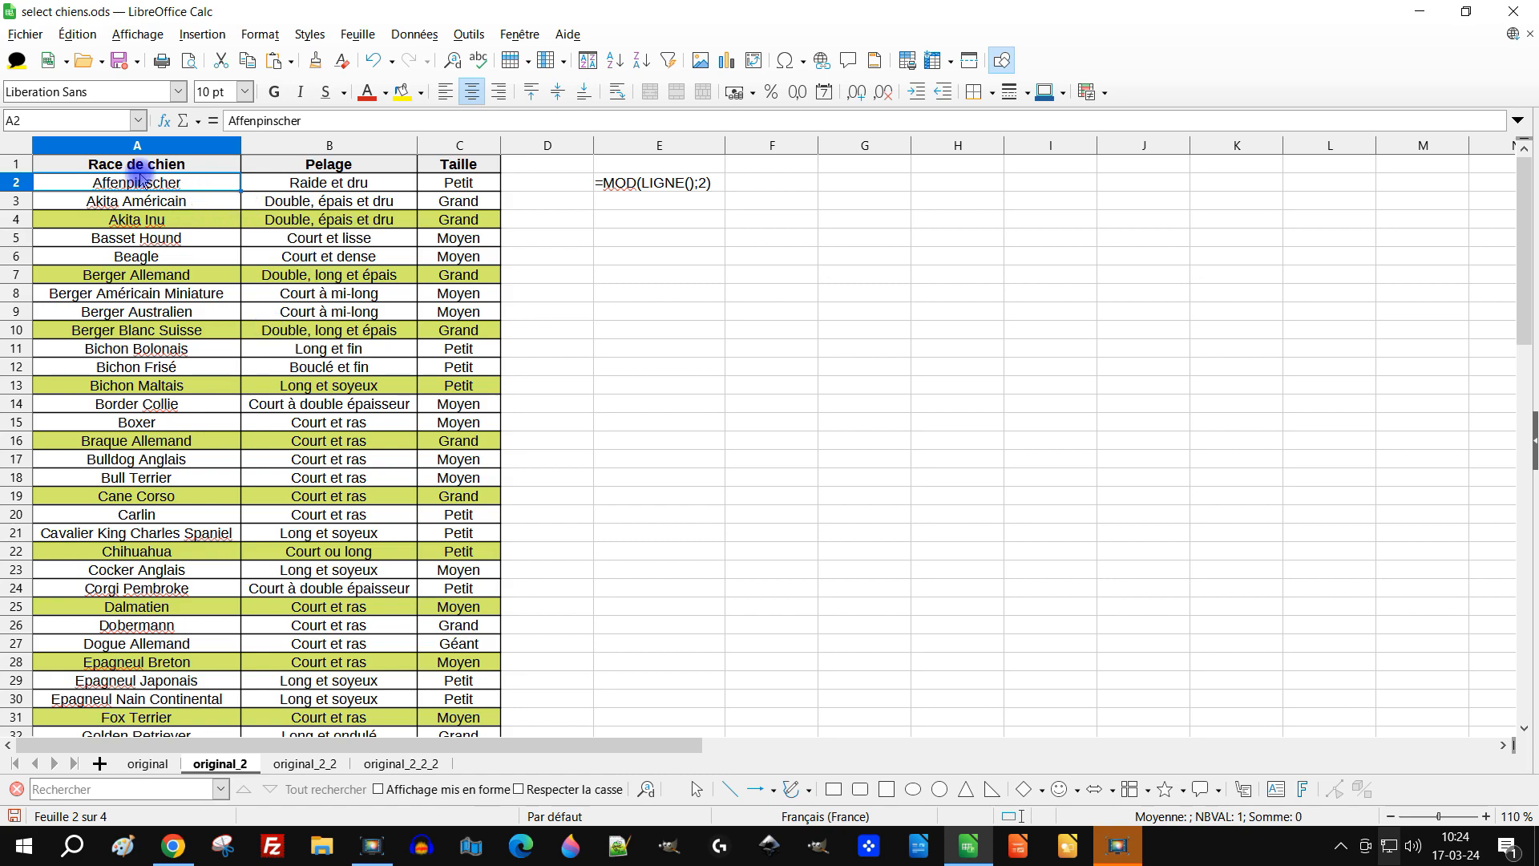
# Edit the conditional format on A2:C62 so that its formula is SI(MOD(LIGNE();4)=1), and apply it
pyautogui.click(258, 35)
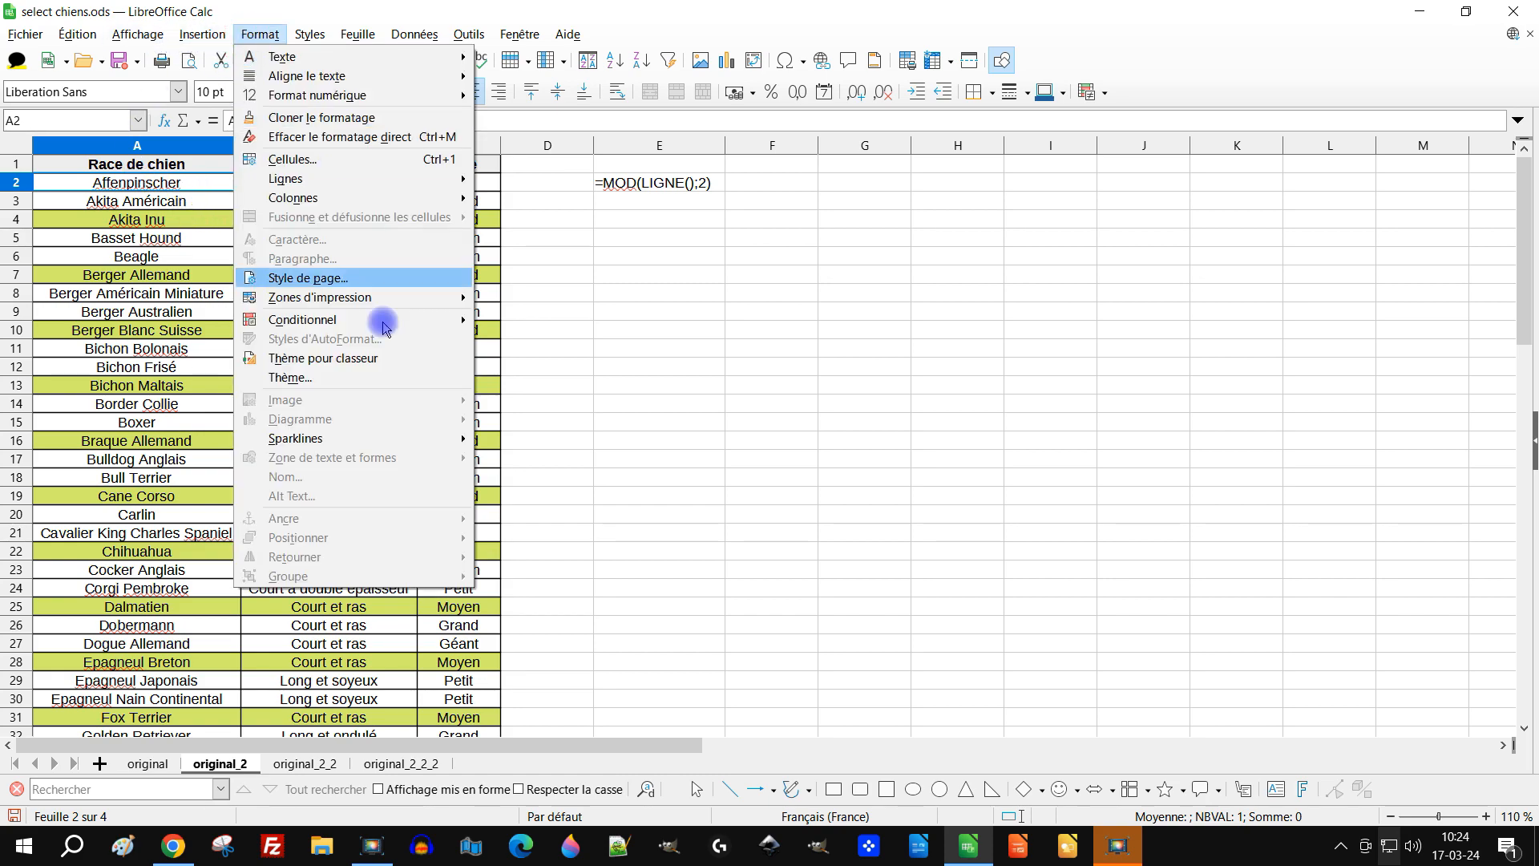
pyautogui.moveTo(385, 319)
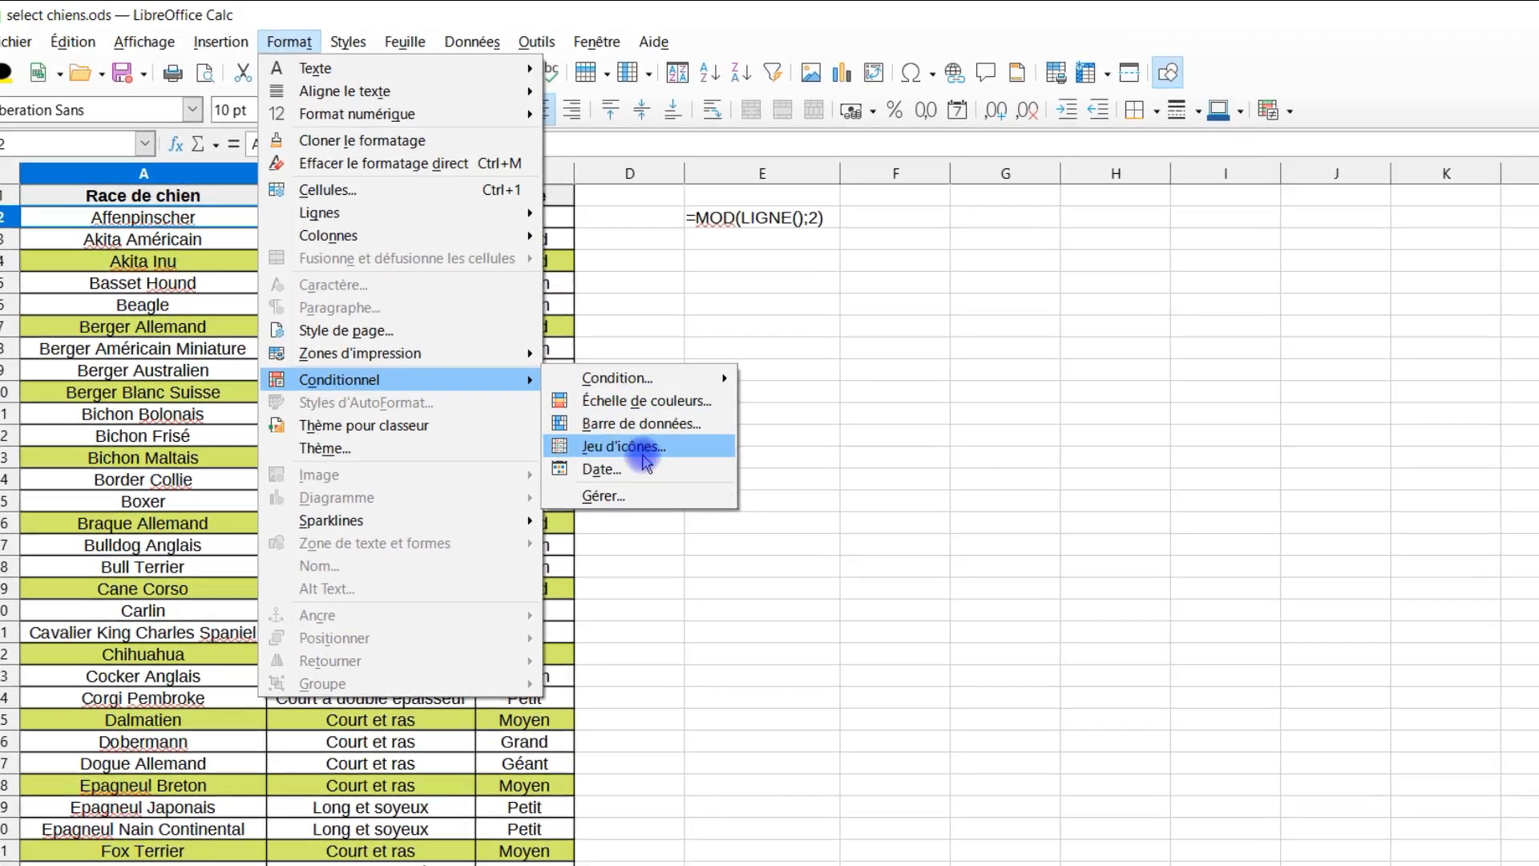
pyautogui.click(641, 497)
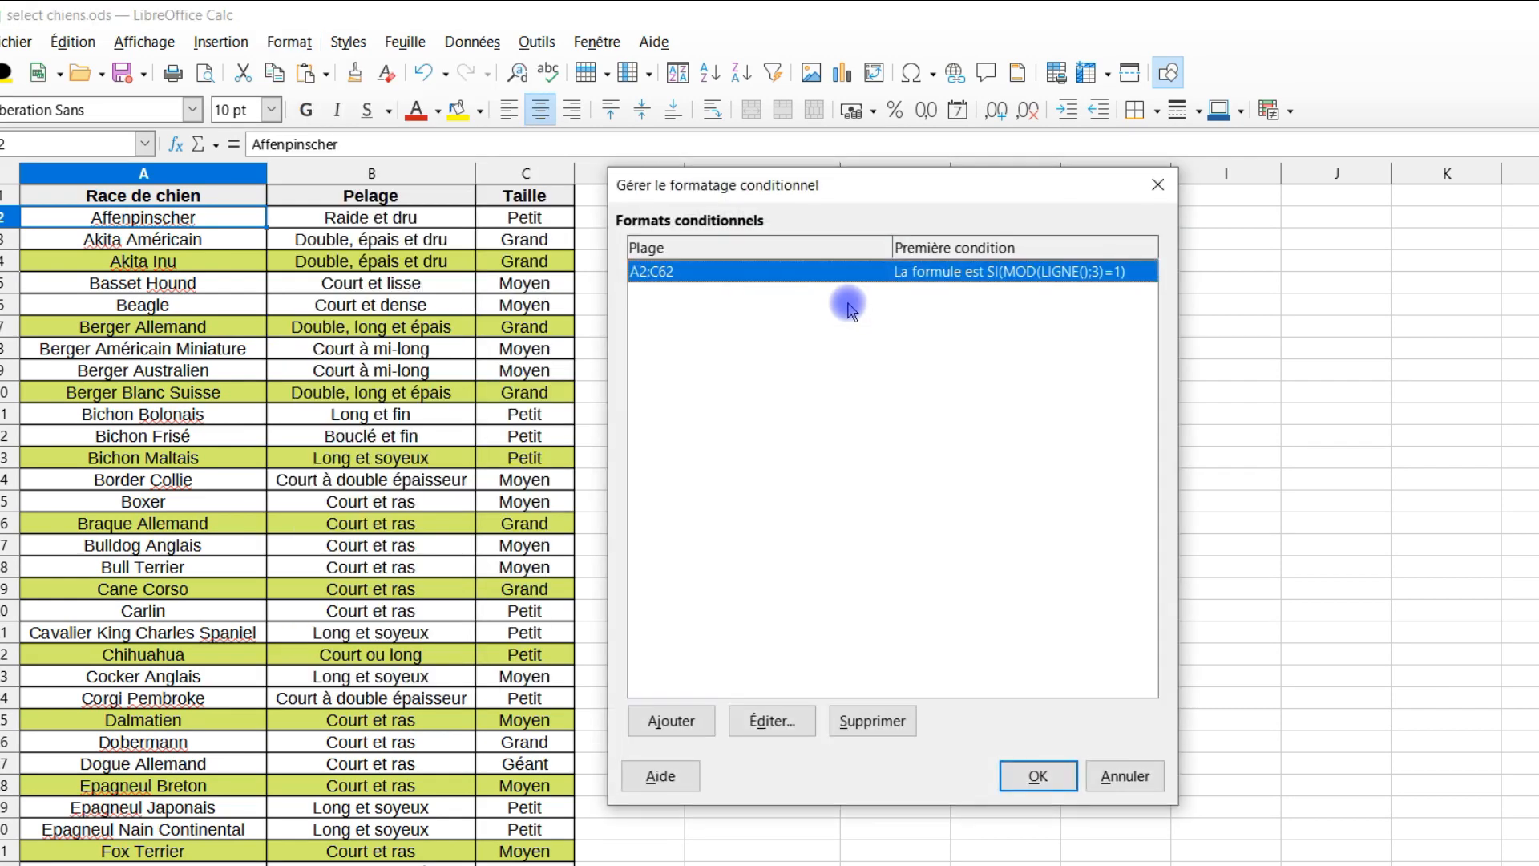
pyautogui.click(774, 721)
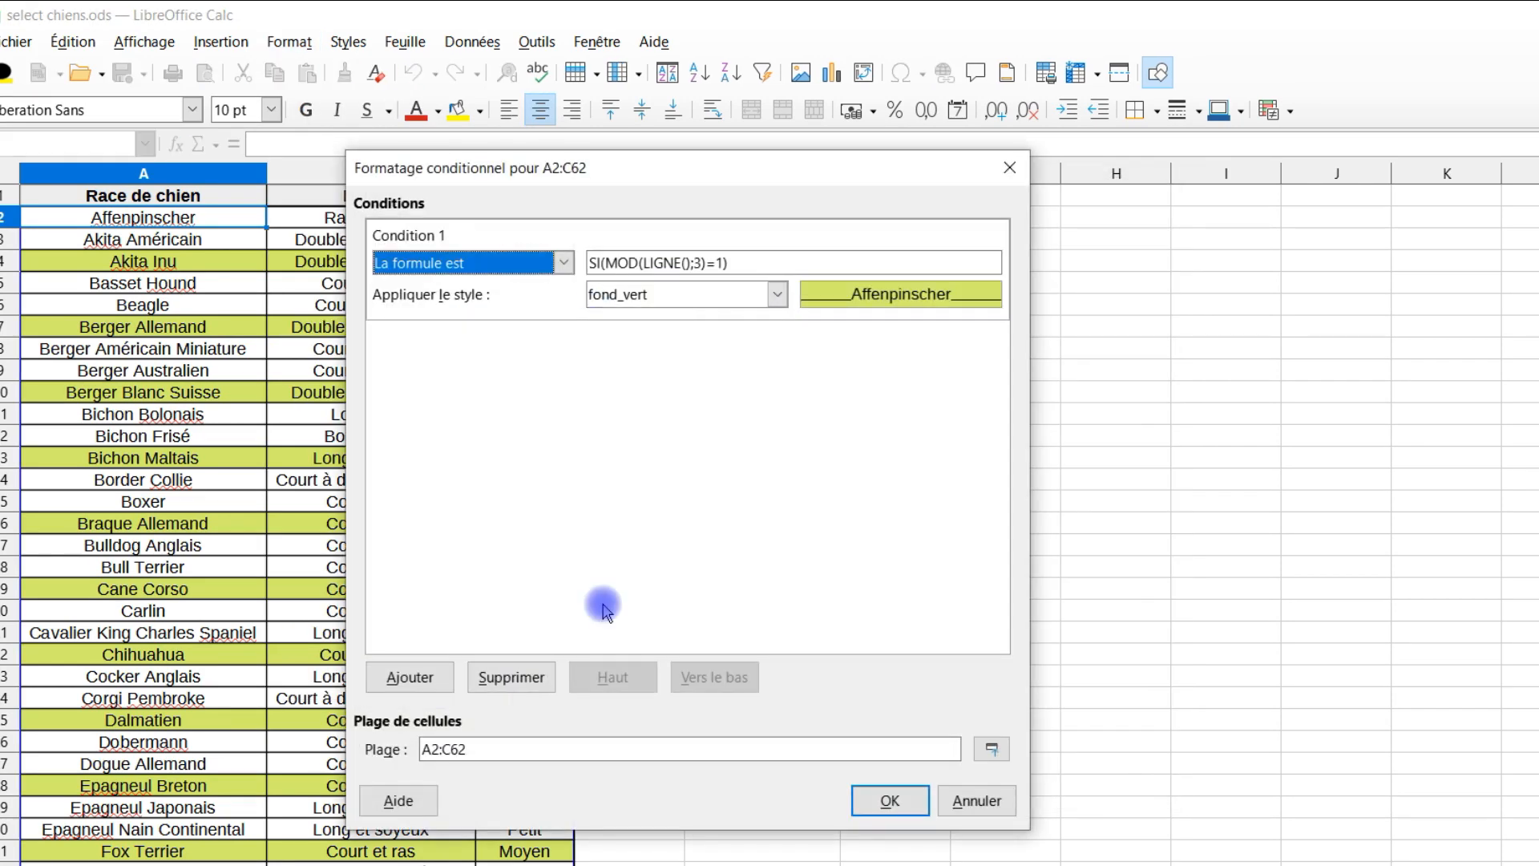
pyautogui.click(693, 263)
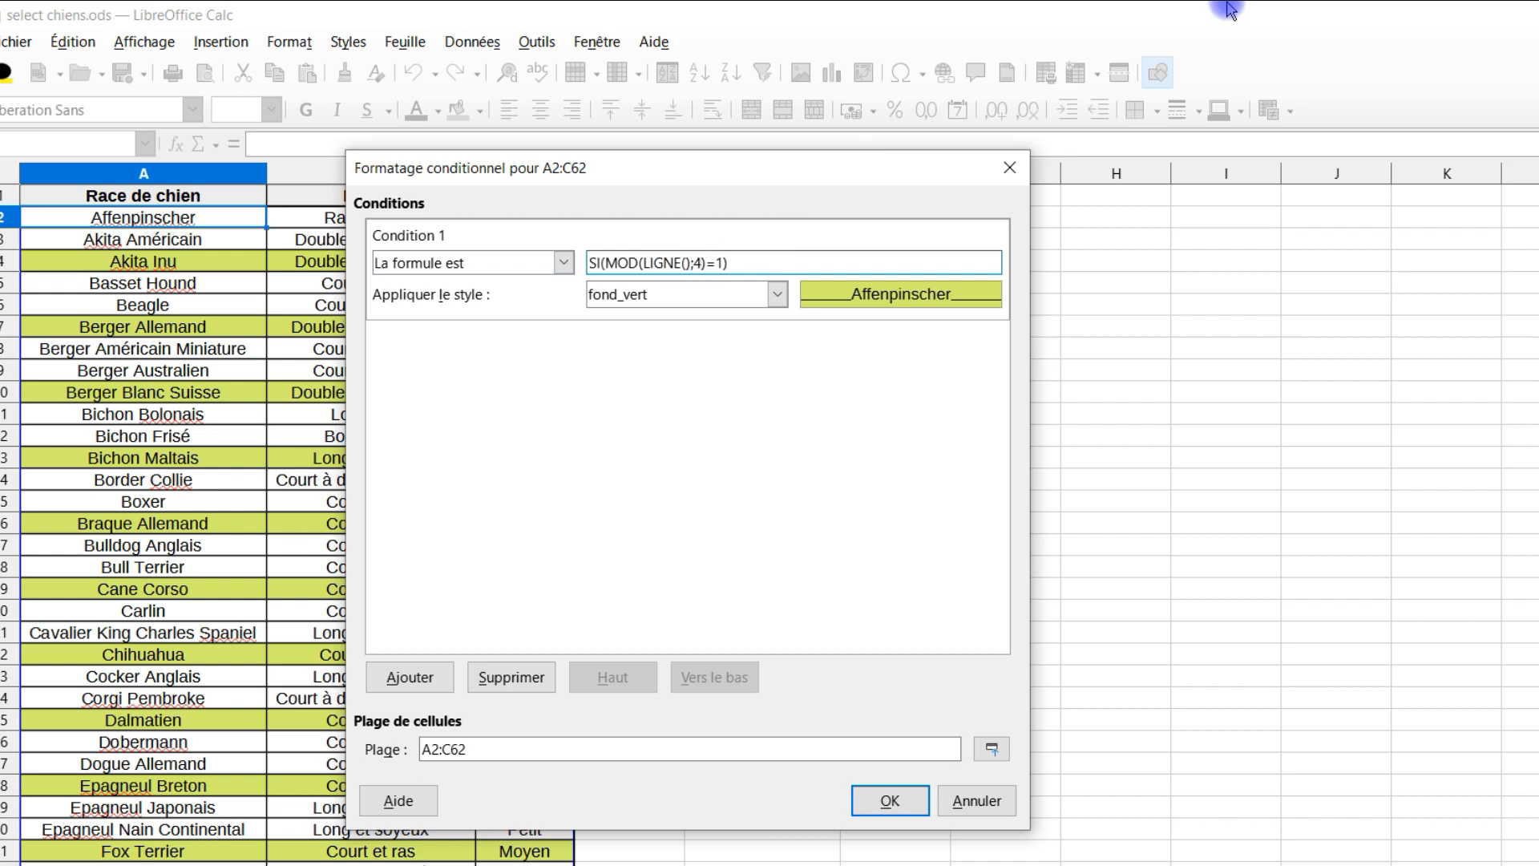
pyautogui.click(884, 798)
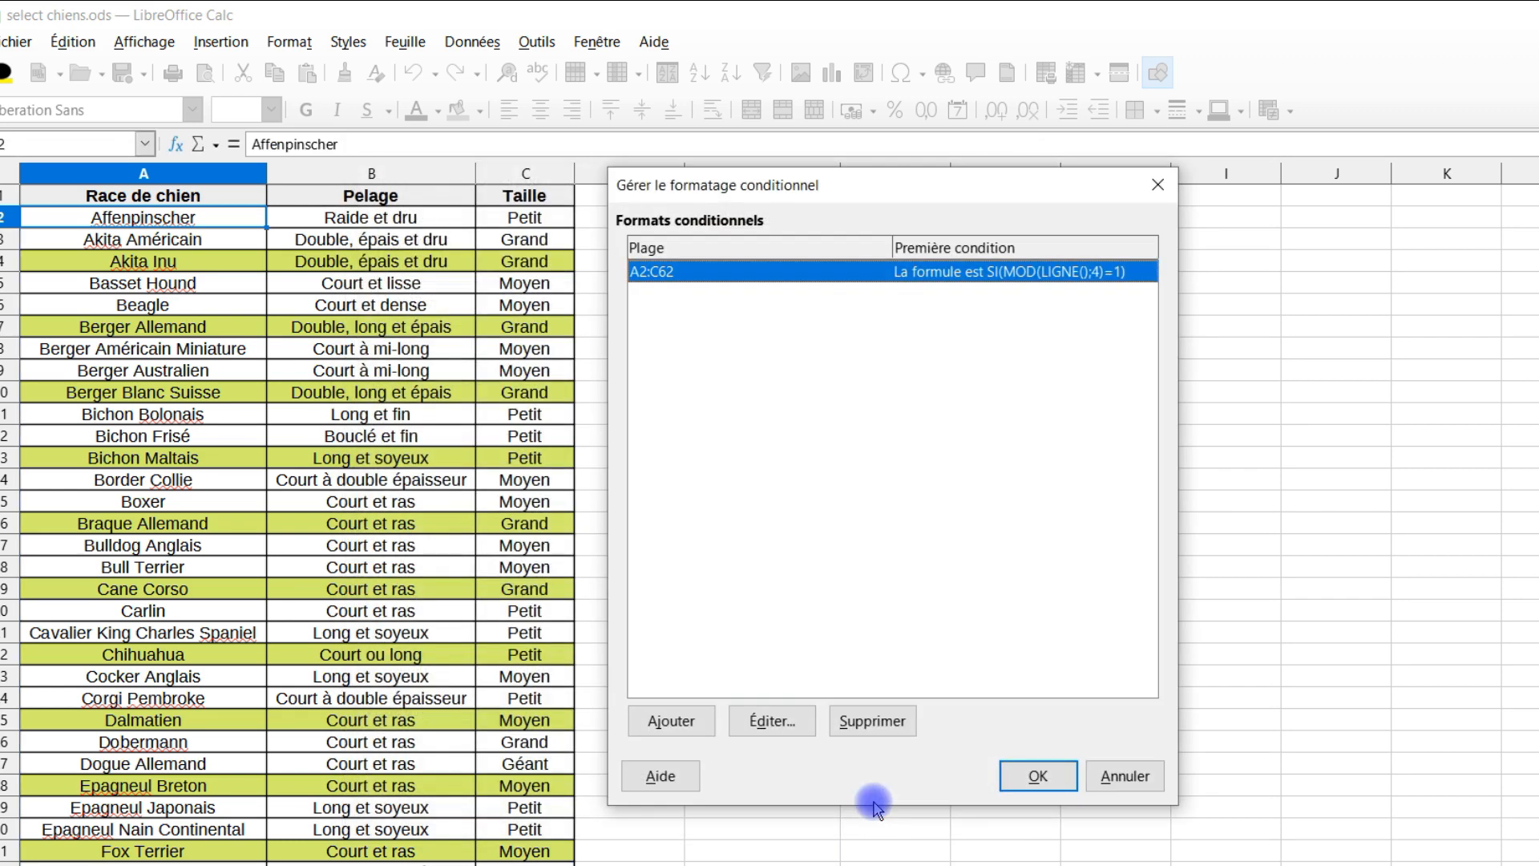
pyautogui.click(1037, 778)
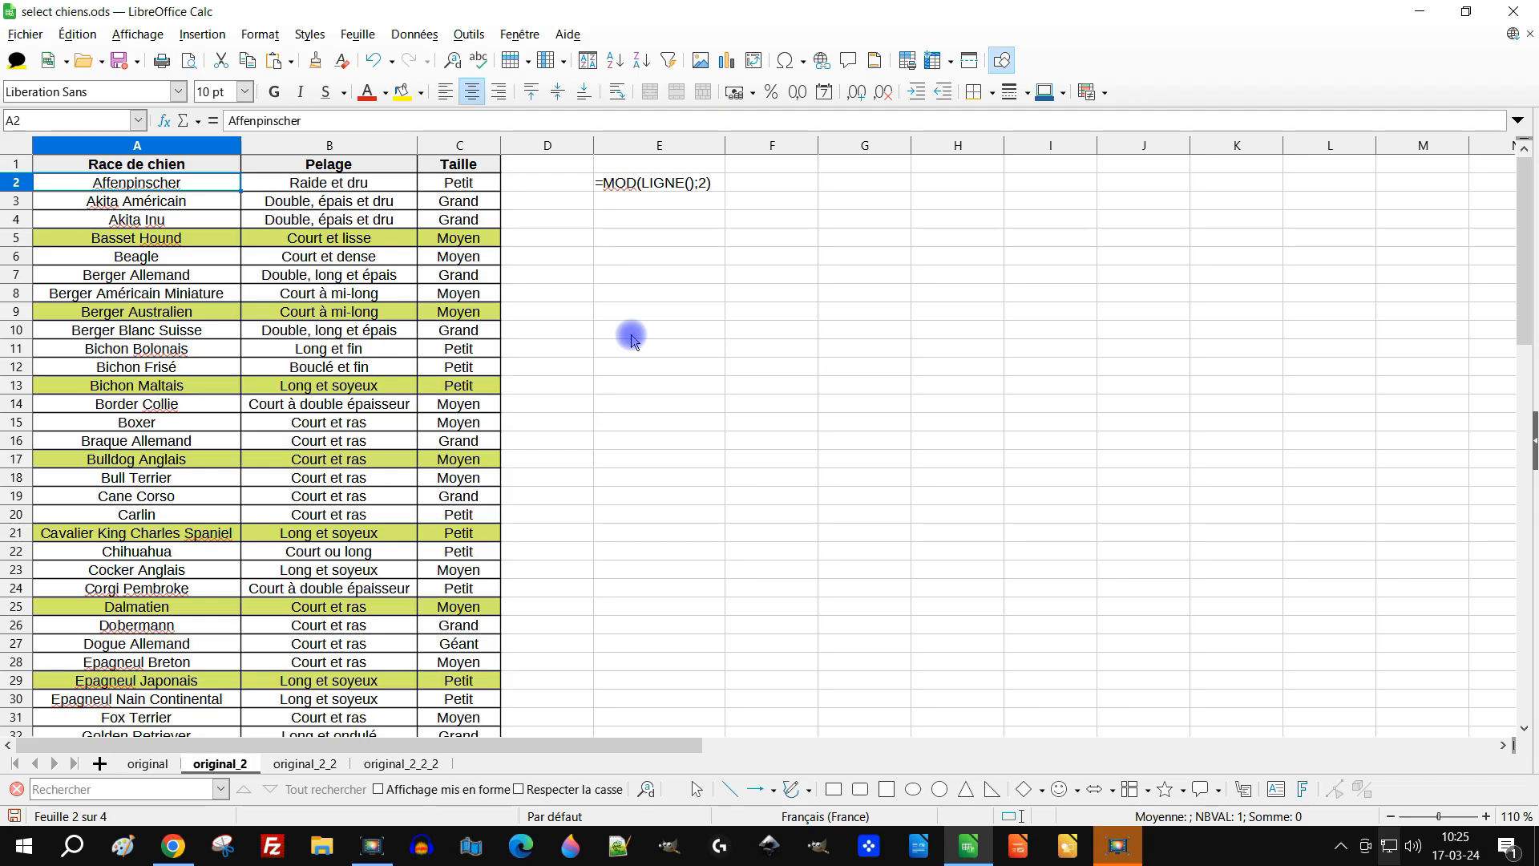
# Examine which rows of the dog breed table are shaded, along with the MOD formula written in E2
pyautogui.scroll(-12, 631, 337)
pyautogui.scroll(6, 374, 410)
pyautogui.scroll(6, 374, 411)
pyautogui.click(566, 272)
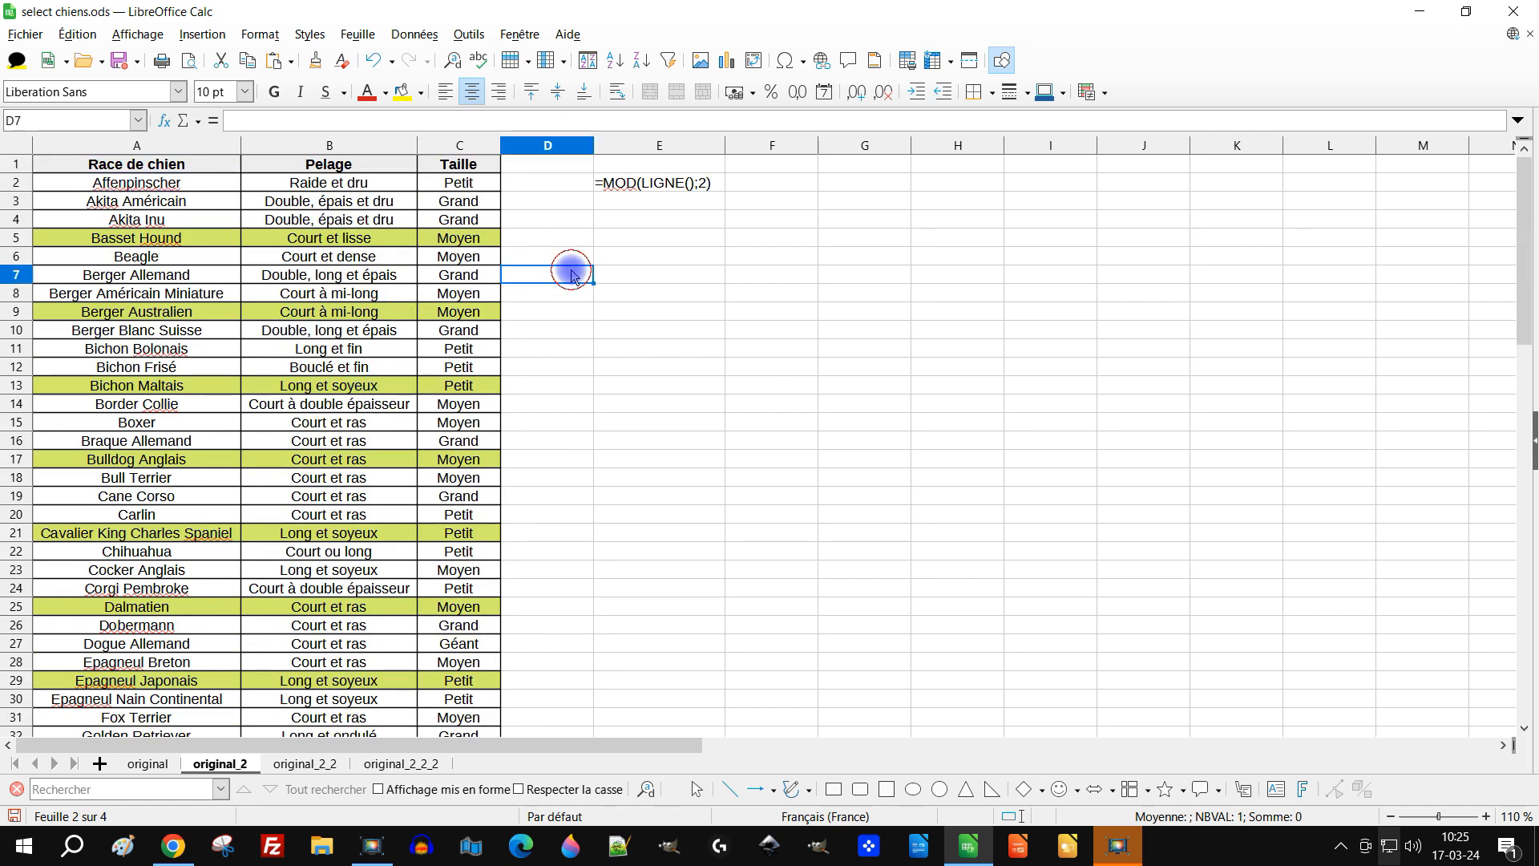
pyautogui.keyDown('ctrl'); pyautogui.scroll(5, 272, 399); pyautogui.keyUp('ctrl')
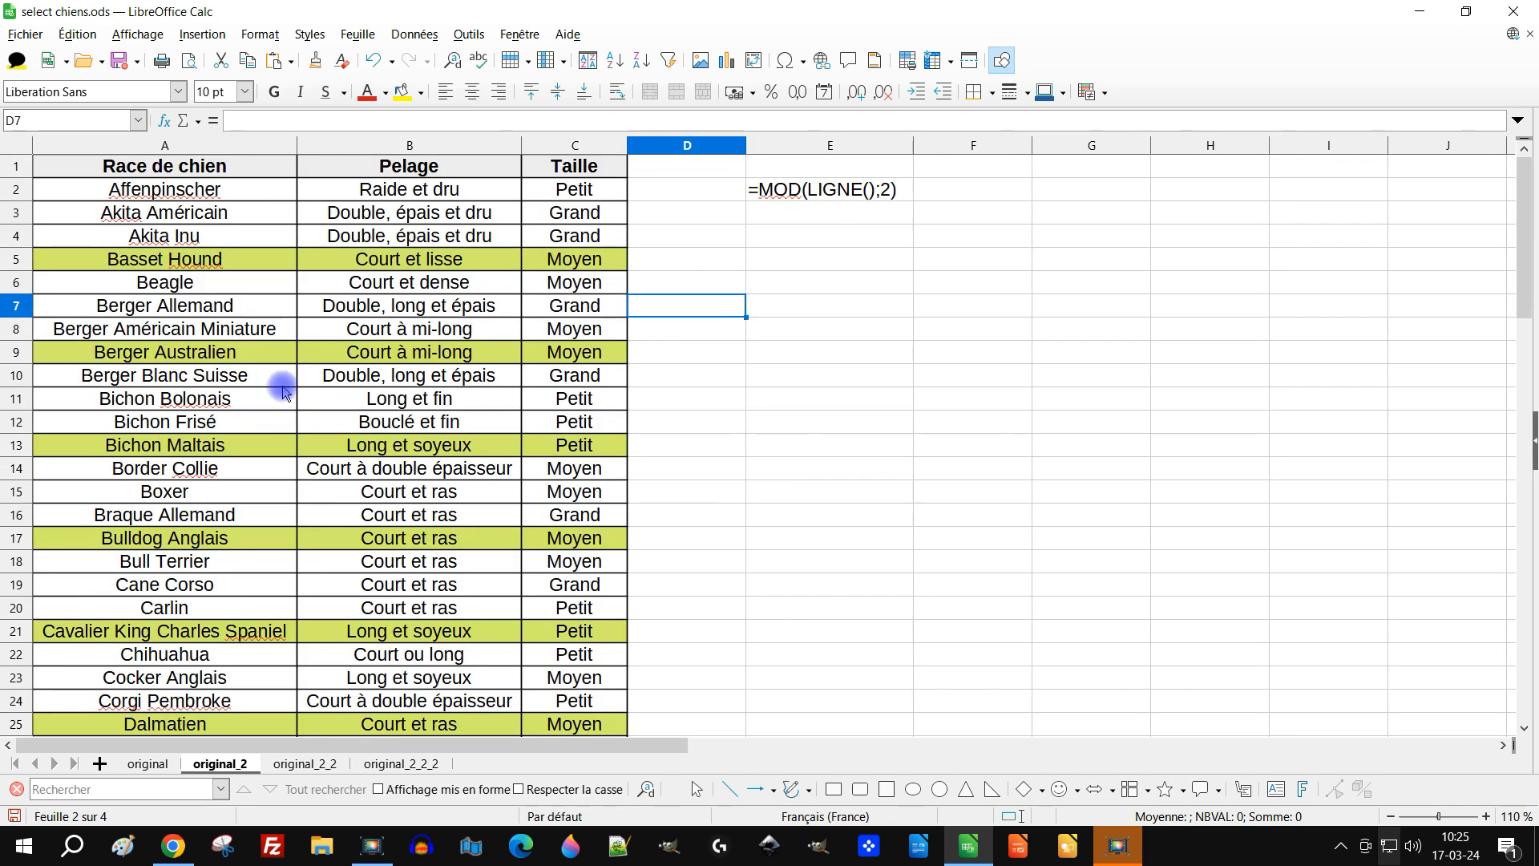
pyautogui.keyDown('ctrl'); pyautogui.scroll(2, 627, 323); pyautogui.keyUp('ctrl')
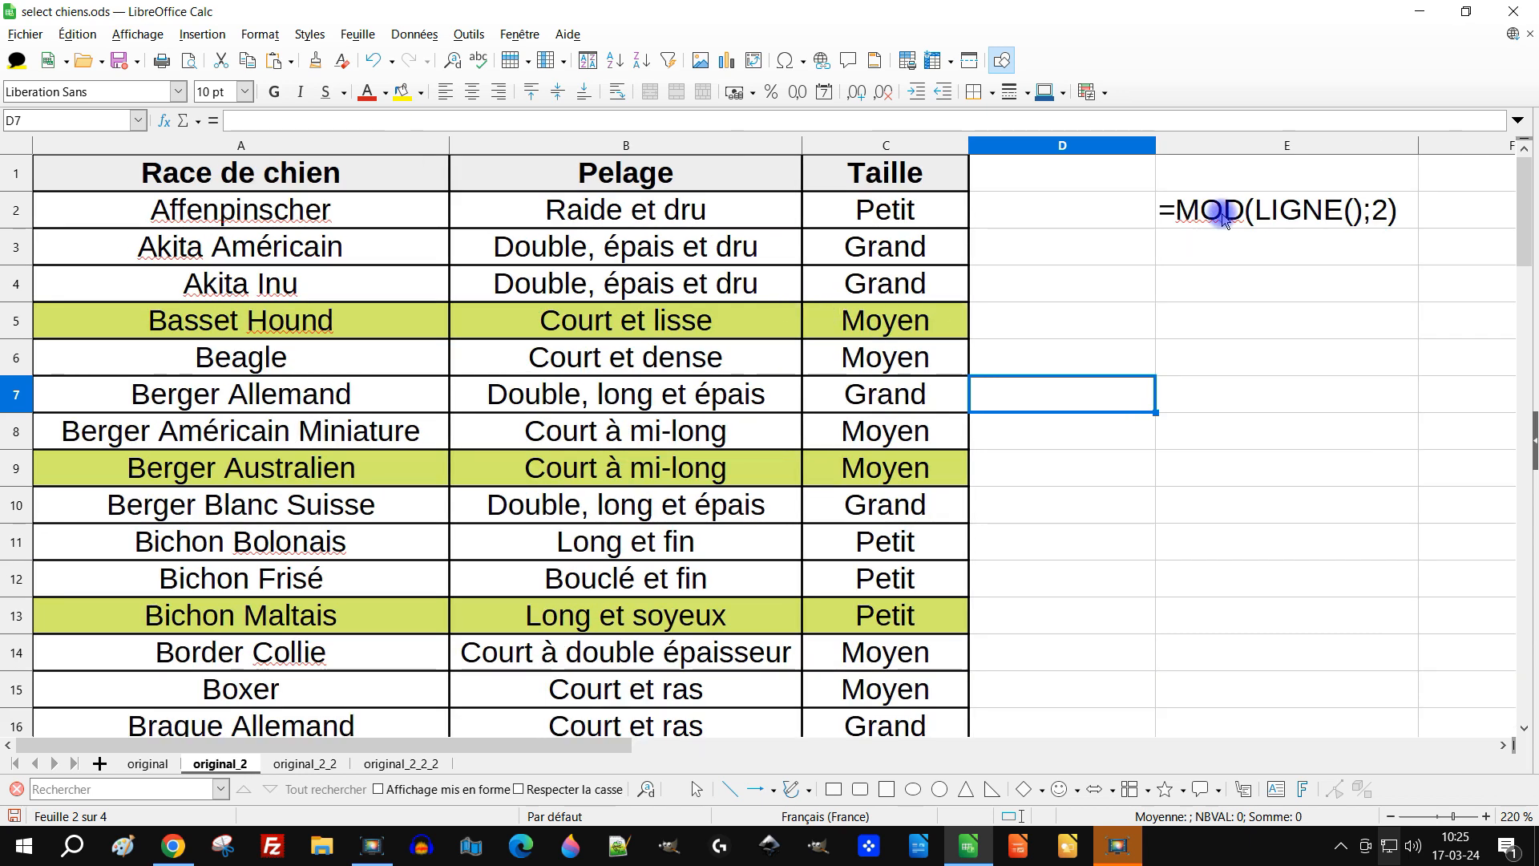
pyautogui.click(1224, 219)
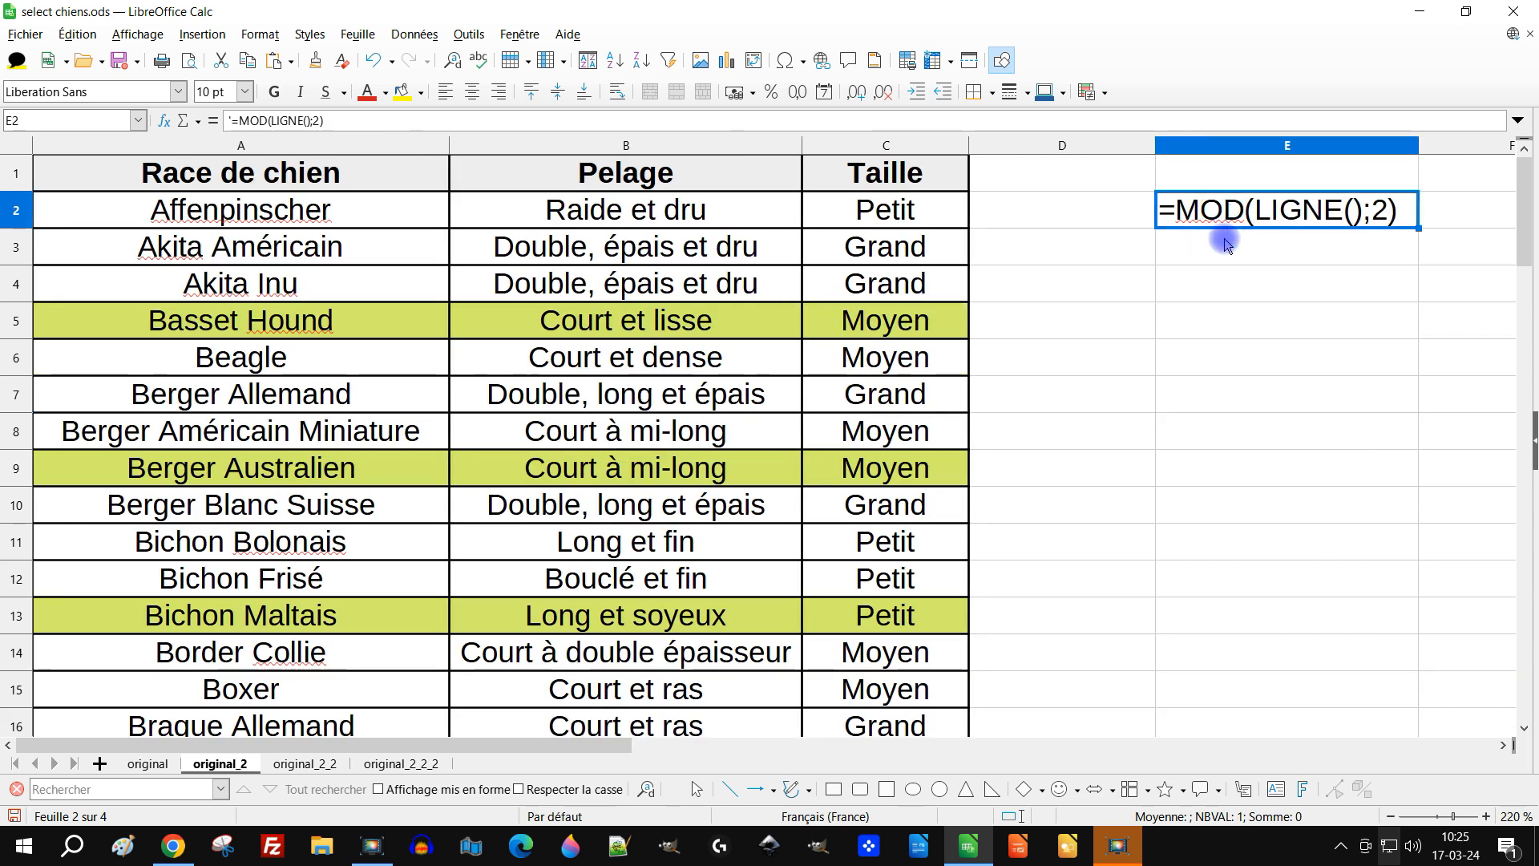
pyautogui.click(1099, 296)
pyautogui.click(1186, 290)
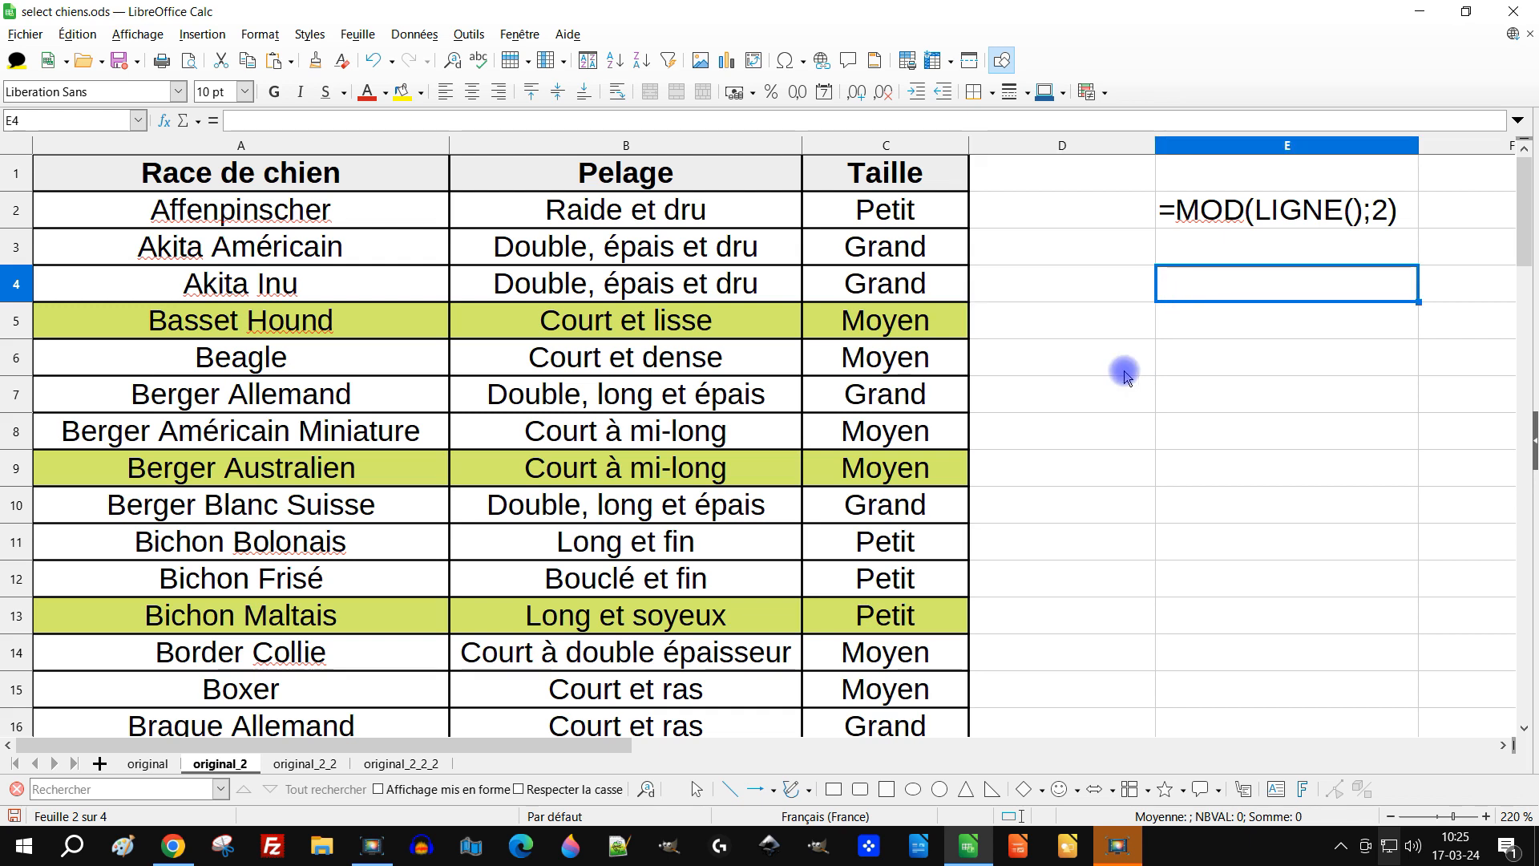
pyautogui.click(260, 33)
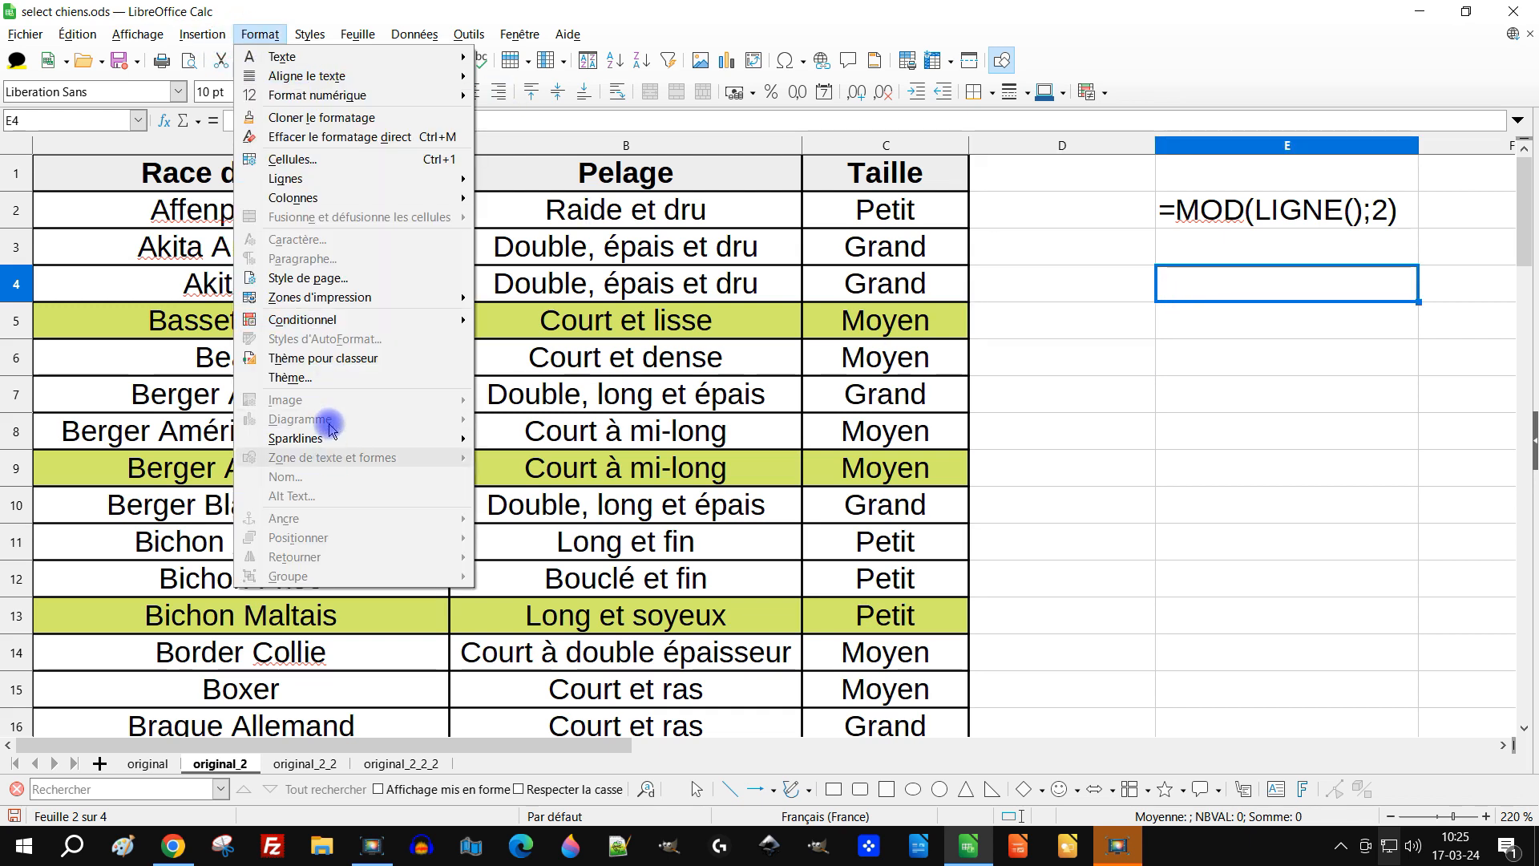
pyautogui.moveTo(408, 322)
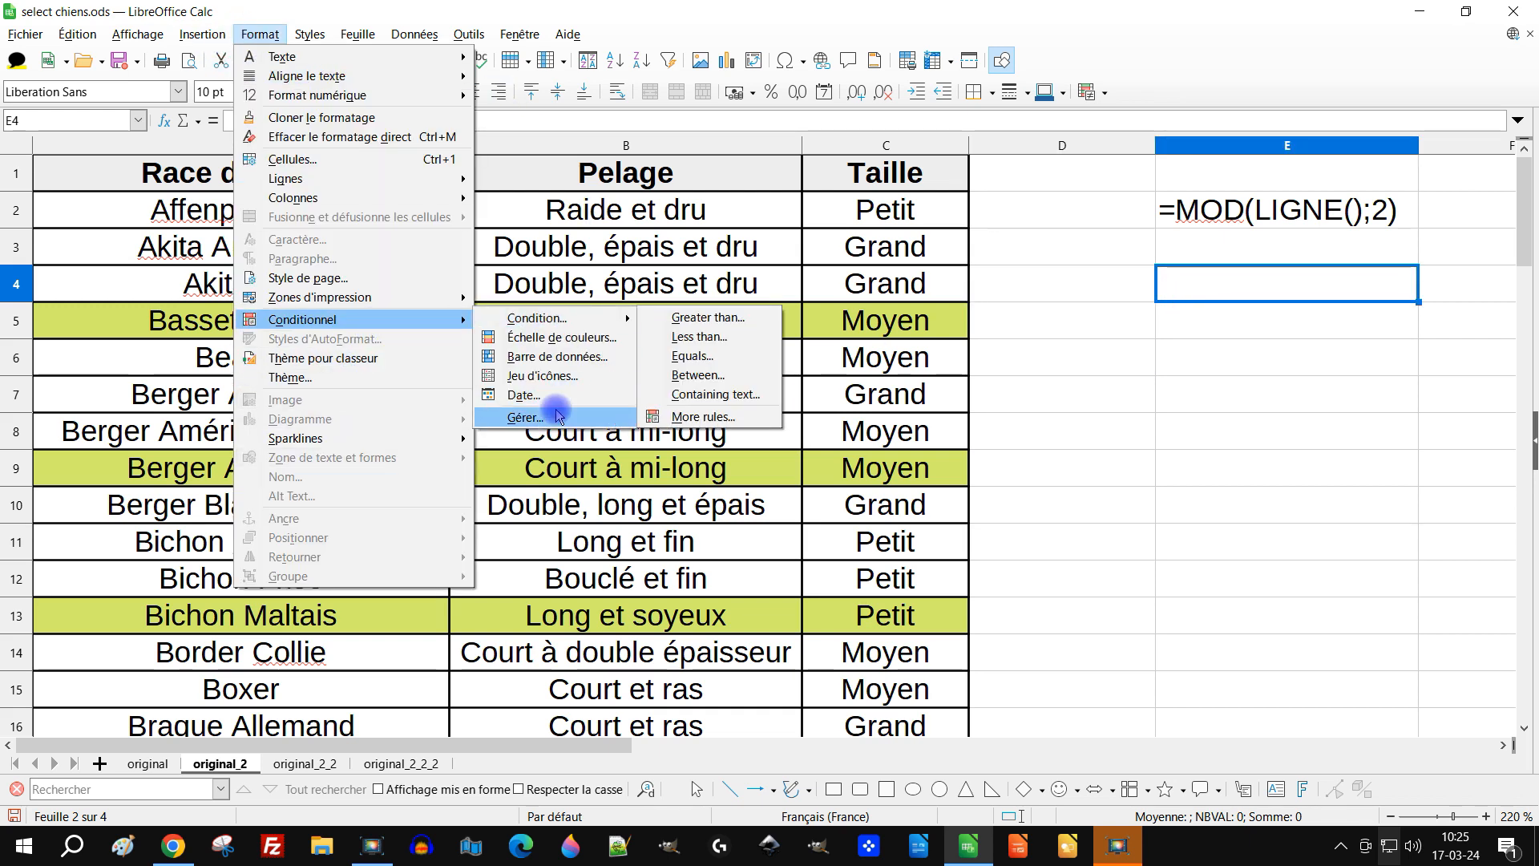
pyautogui.click(529, 417)
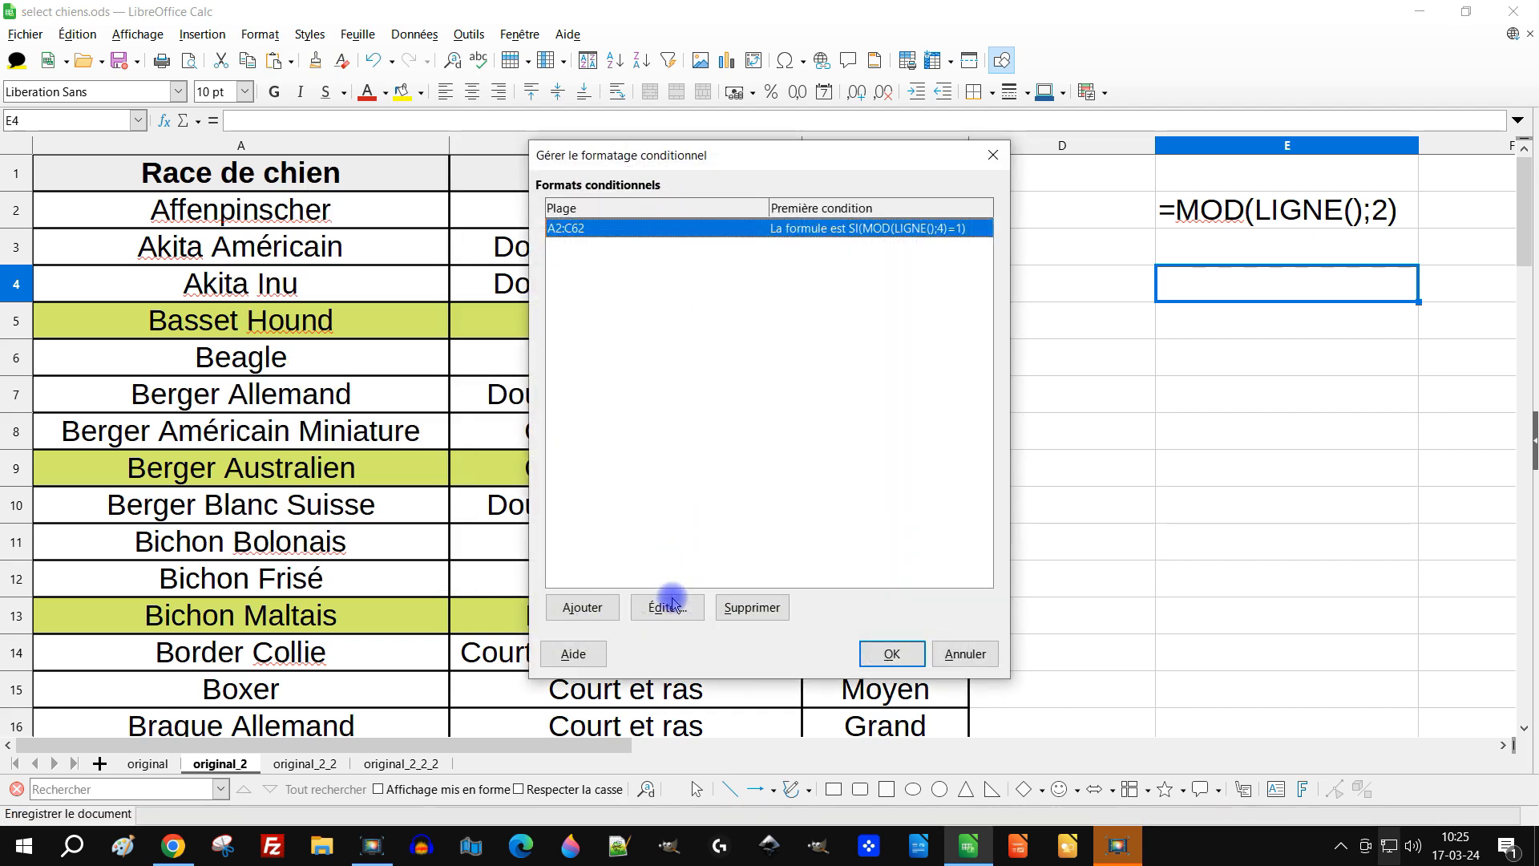
pyautogui.click(967, 653)
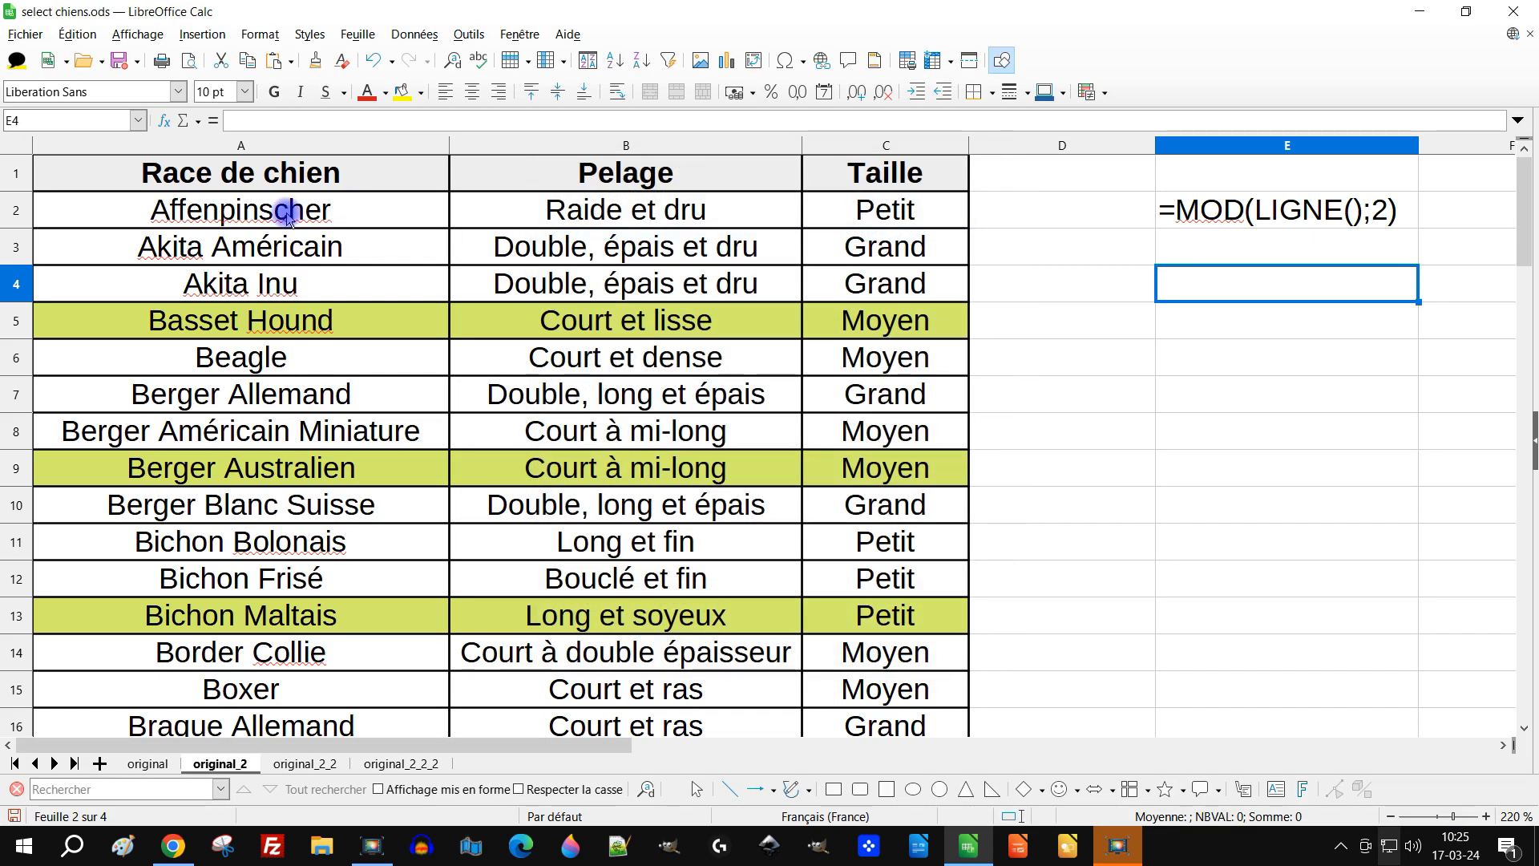
# Select A2:C2 and change the formula of the A2:C62 conditional format to SI(MOD(LIGNE();2)=1)
pyautogui.click(144, 208)
pyautogui.keyDown('shift'); pyautogui.click(921, 213); pyautogui.keyUp('shift')
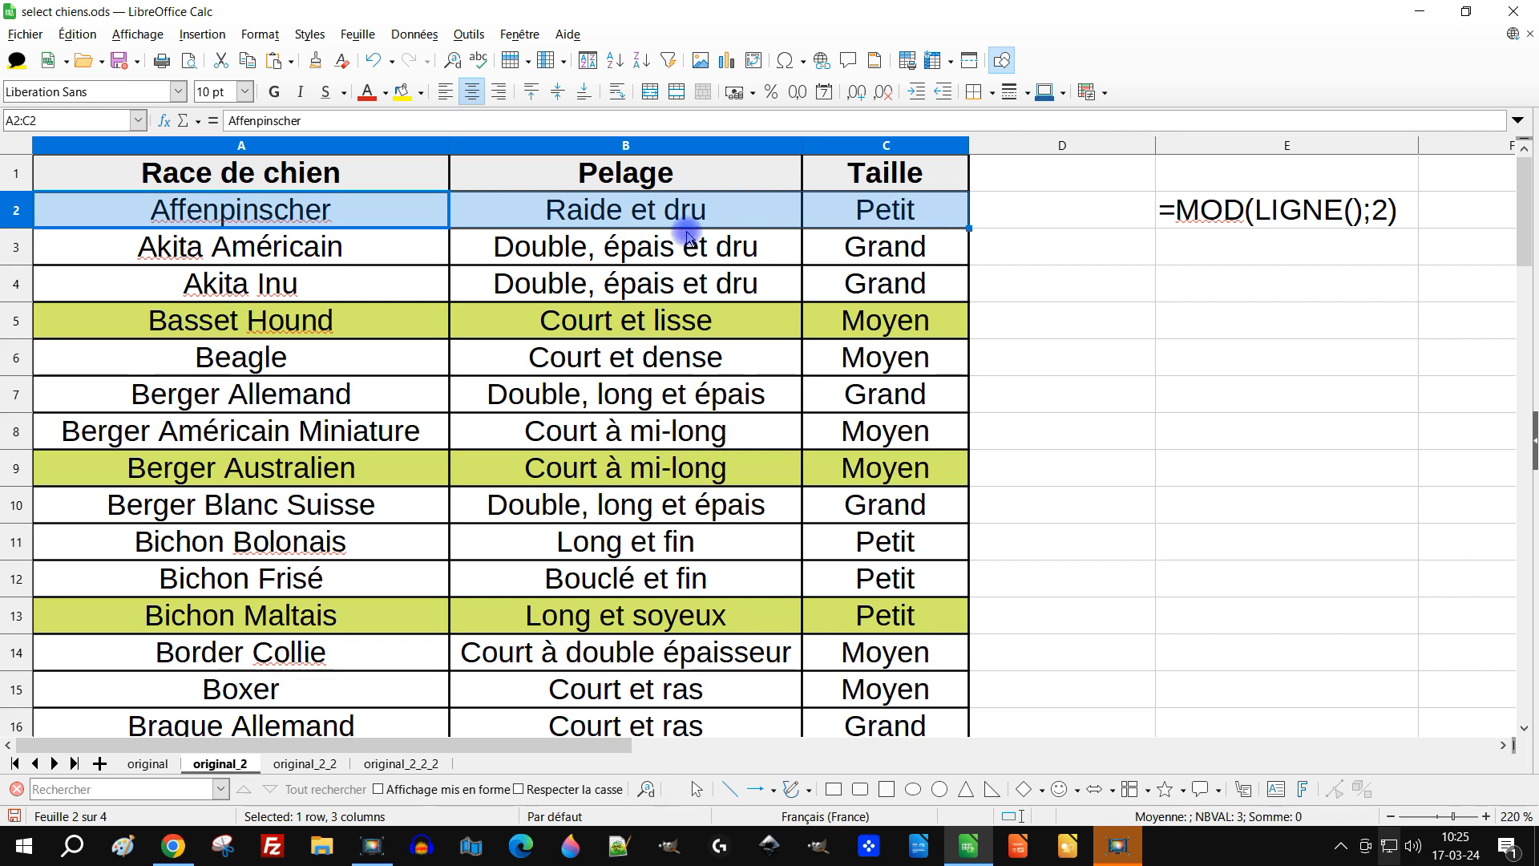
pyautogui.click(259, 34)
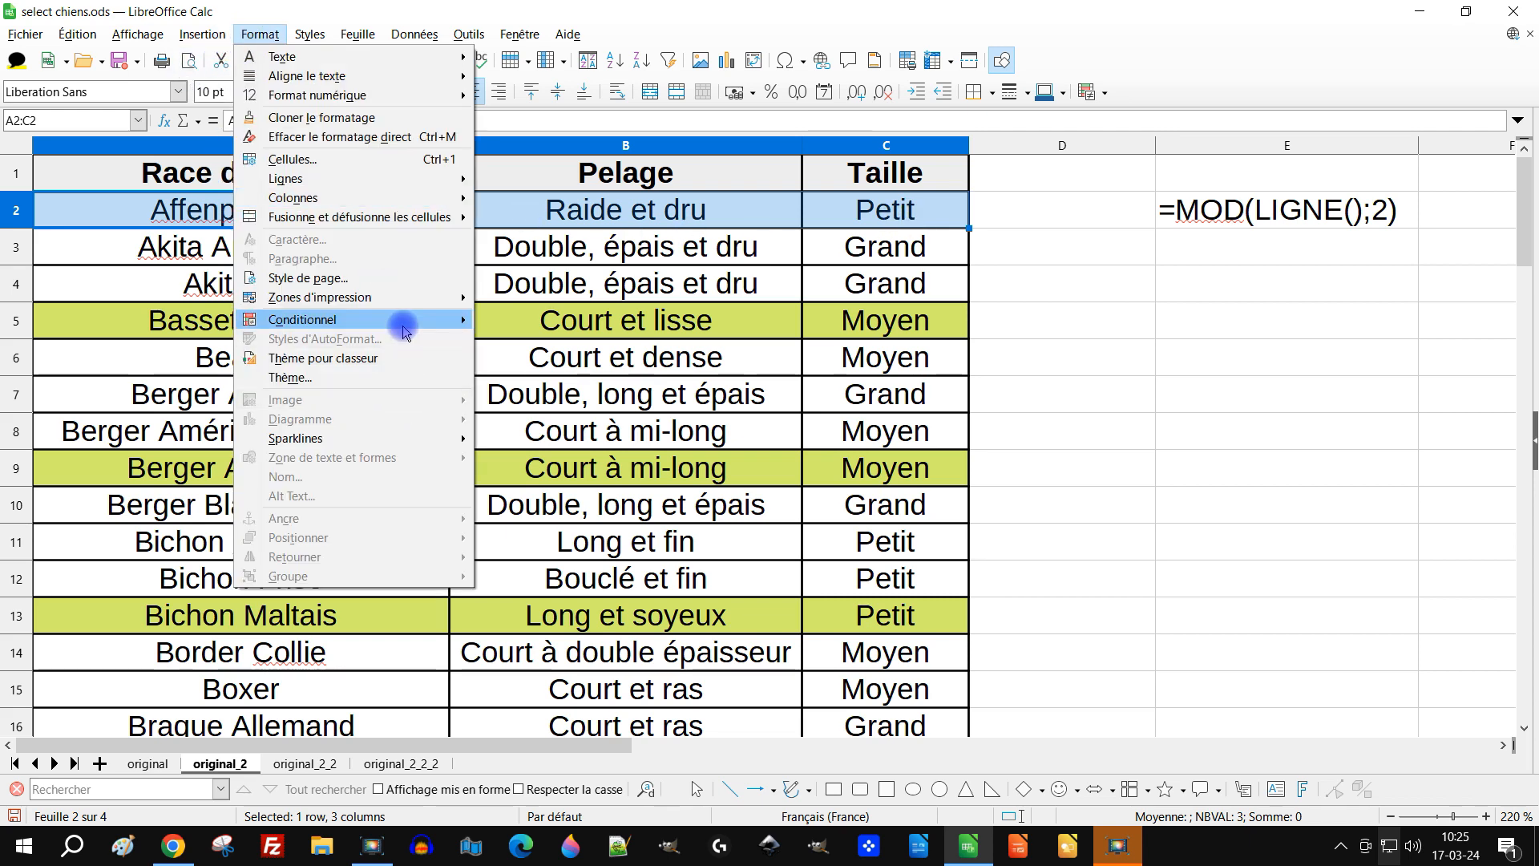
pyautogui.moveTo(405, 321)
pyautogui.moveTo(567, 320)
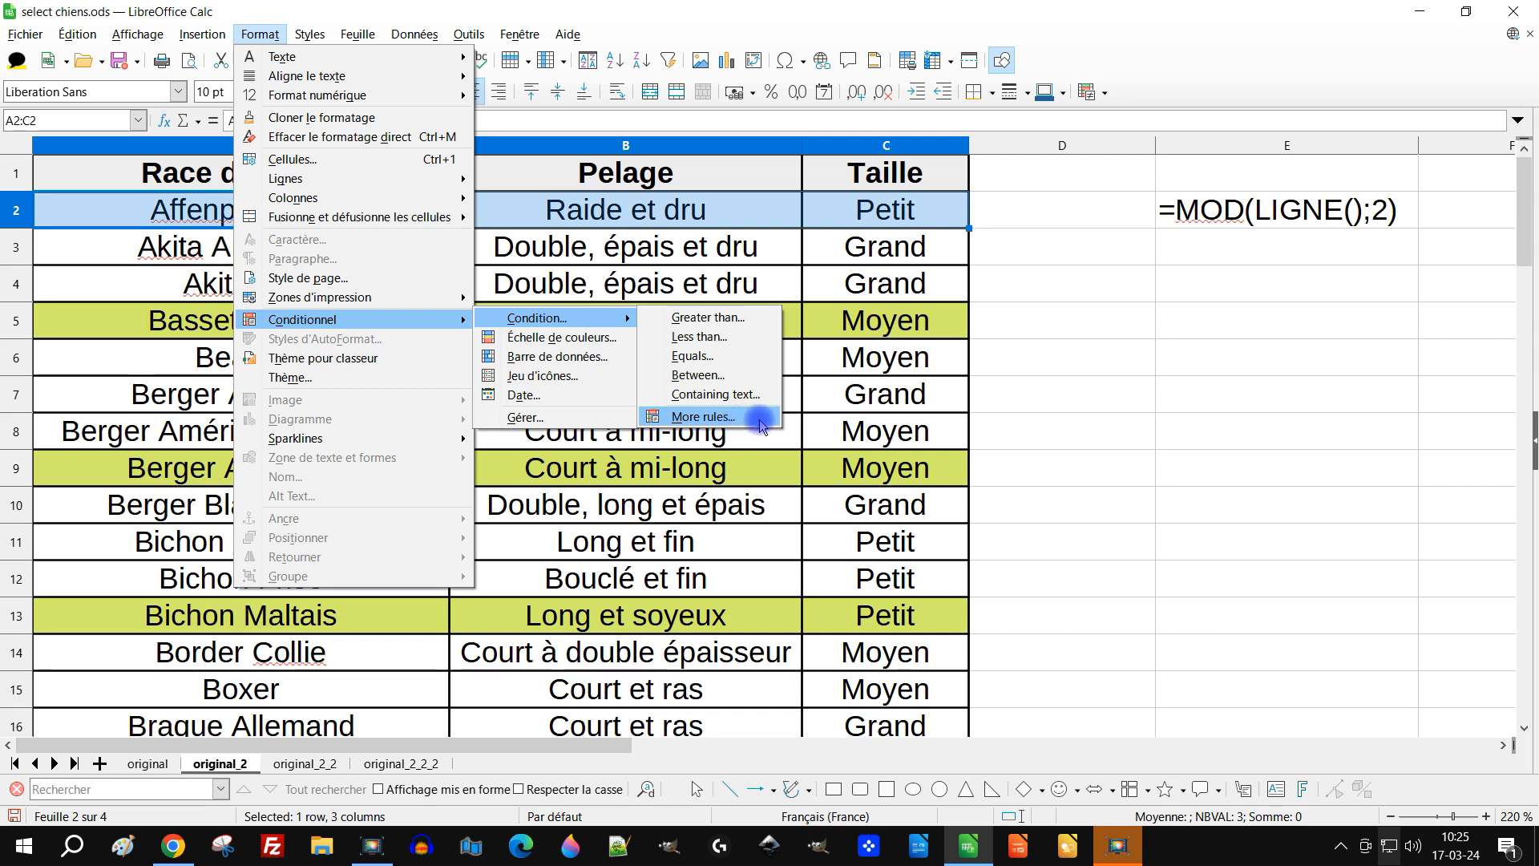
pyautogui.click(556, 418)
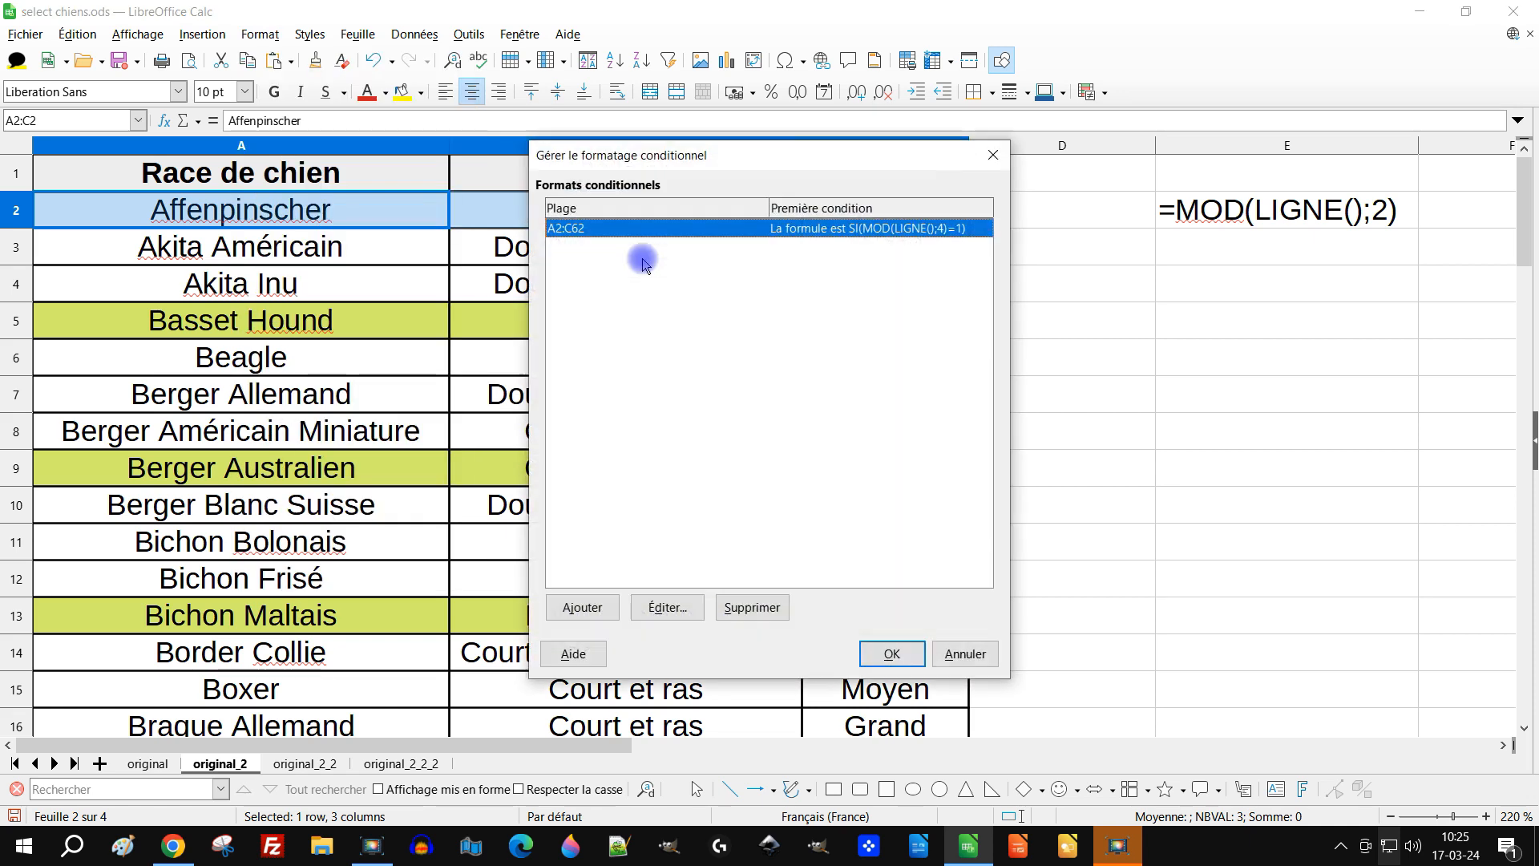
pyautogui.click(665, 597)
pyautogui.click(535, 220)
pyautogui.click(405, 221)
pyautogui.click(395, 282)
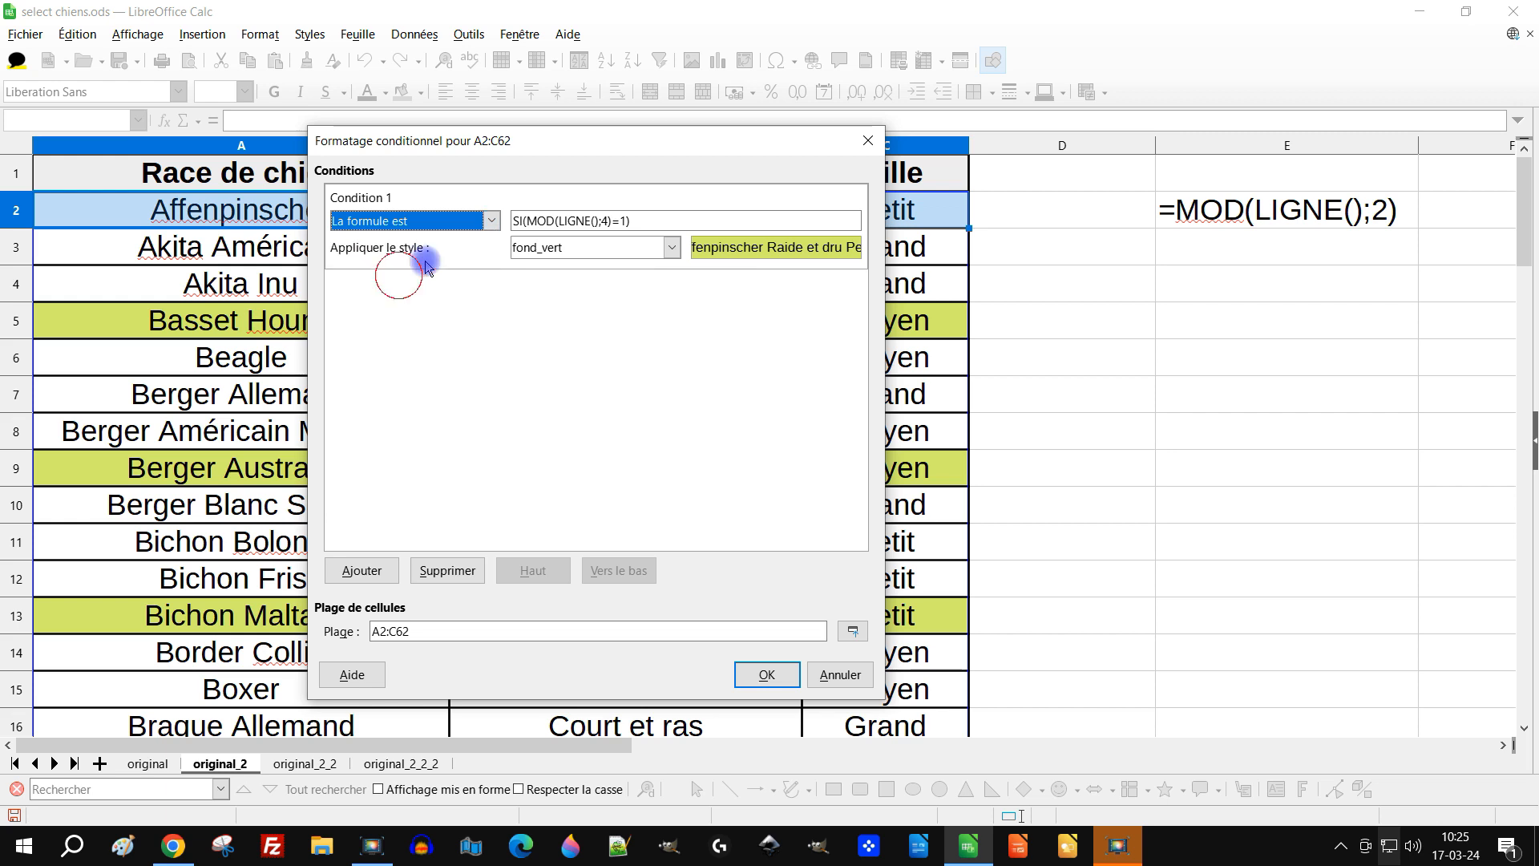
pyautogui.click(531, 221)
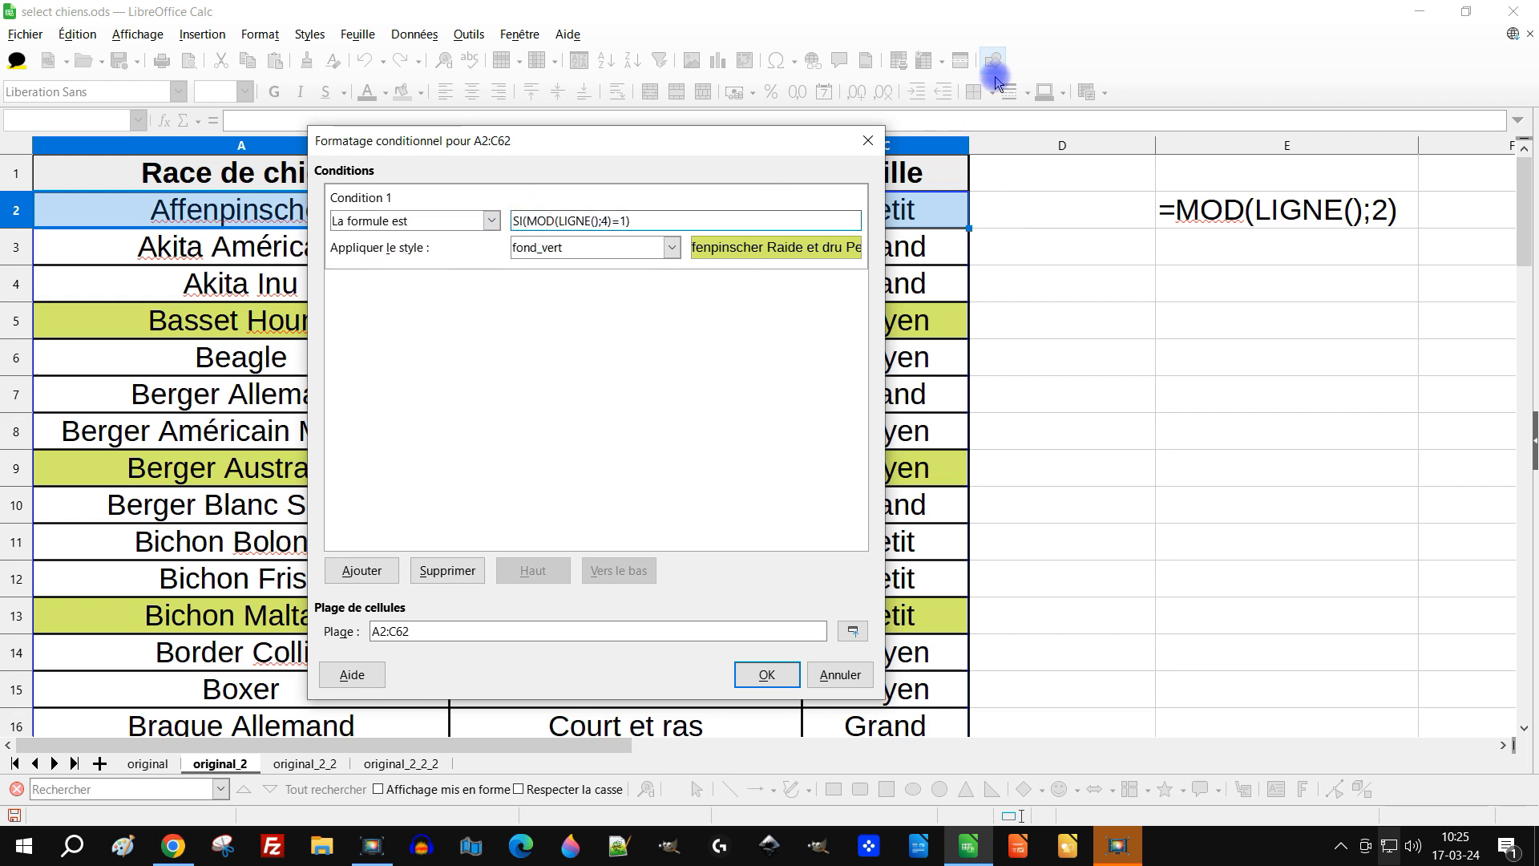
pyautogui.press('Left')
pyautogui.press('Right')
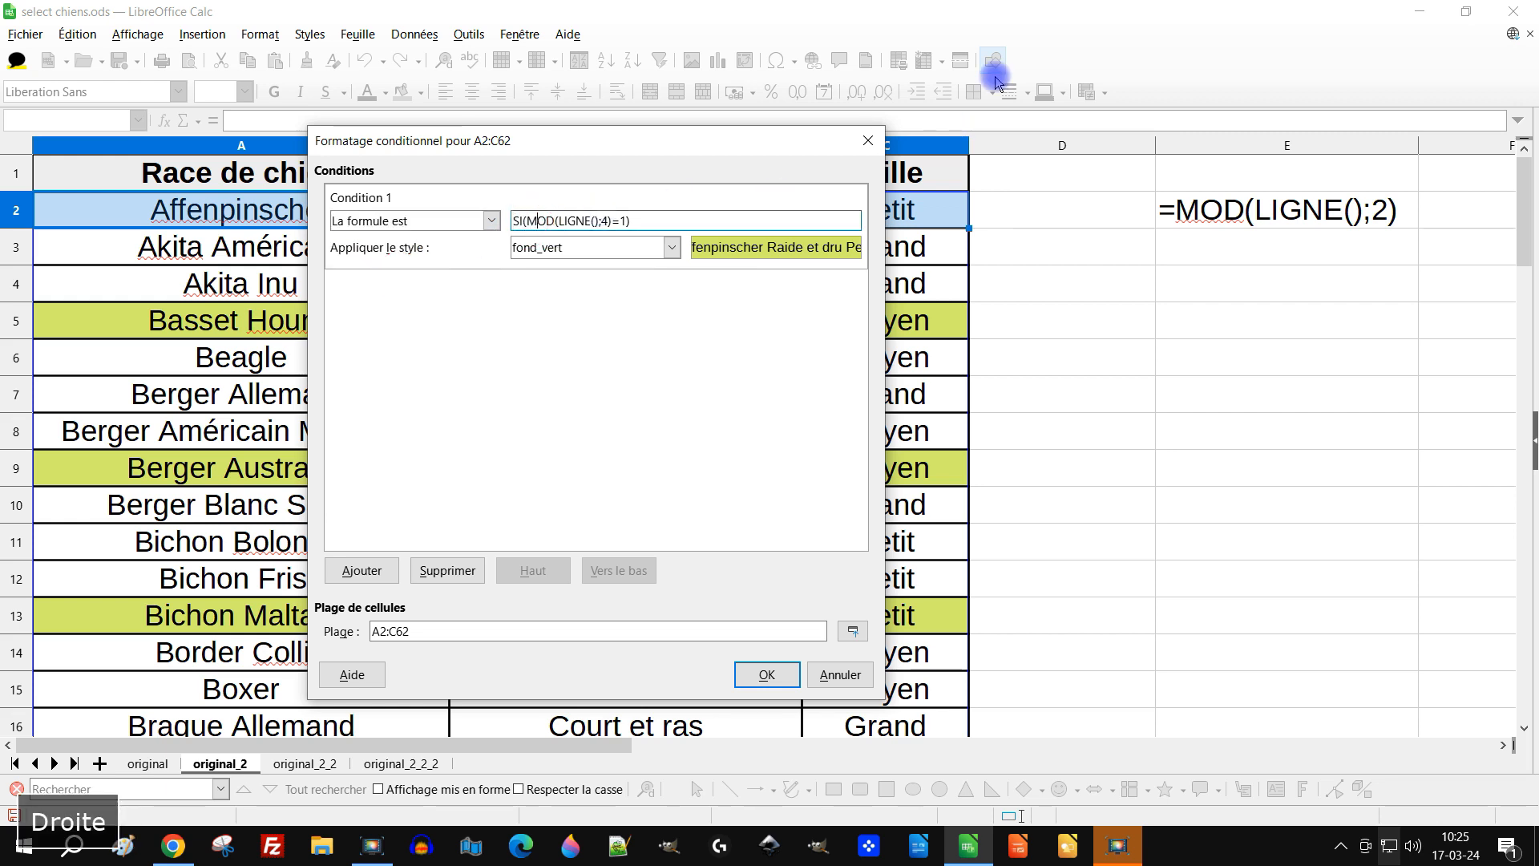
pyautogui.press('Left')
pyautogui.press('Left')
pyautogui.press('Right')
pyautogui.press('Left')
pyautogui.press('Left')
pyautogui.press('Right')
pyautogui.press('BackSpace')
pyautogui.write('2')
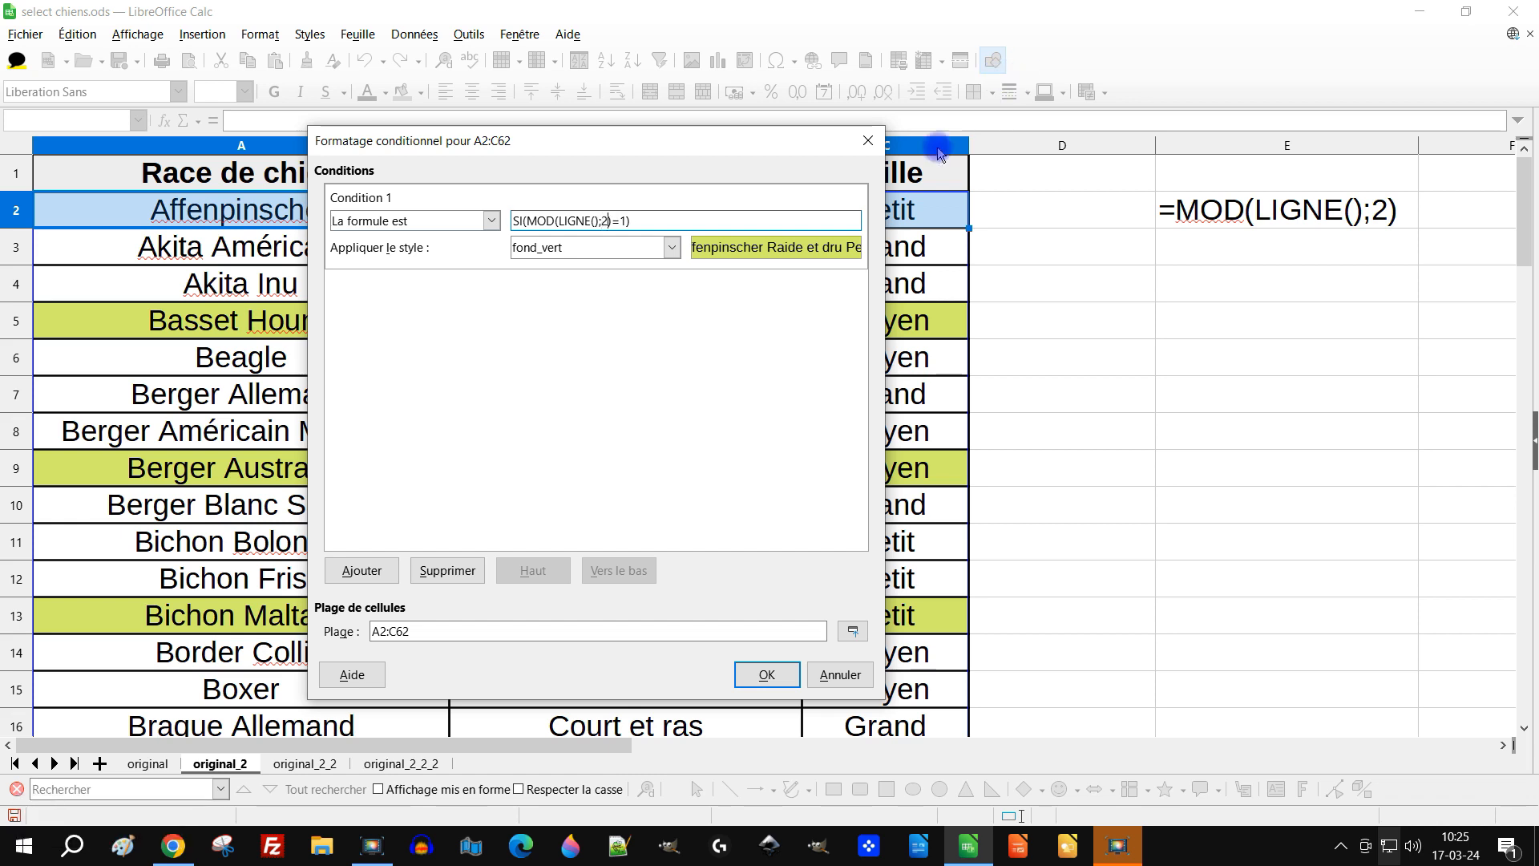
# Assign the Erreur style to the condition and apply the edited conditional format to the table
pyautogui.click(667, 250)
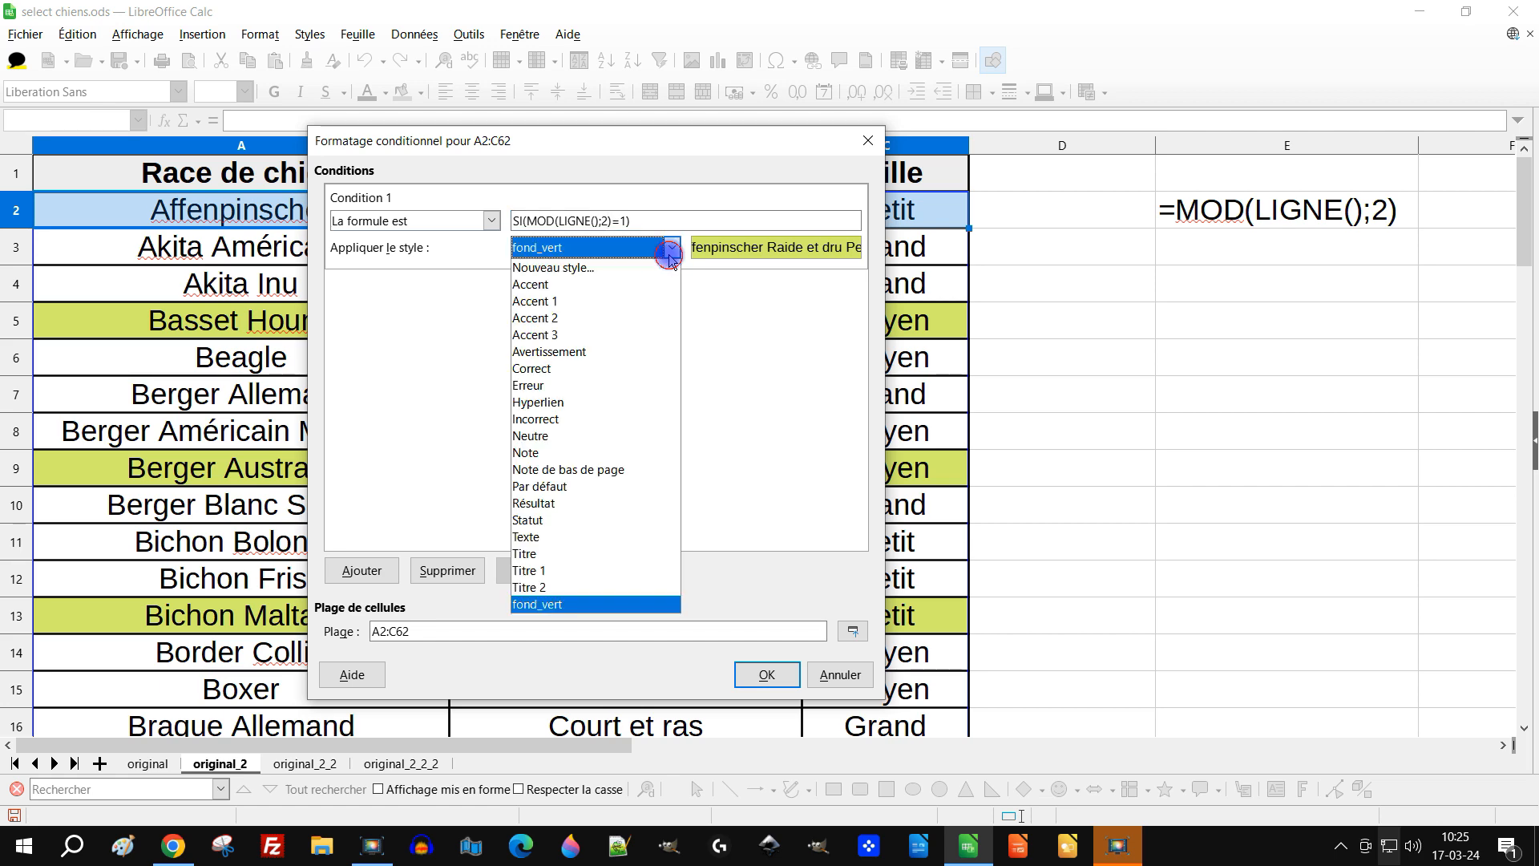
pyautogui.click(641, 386)
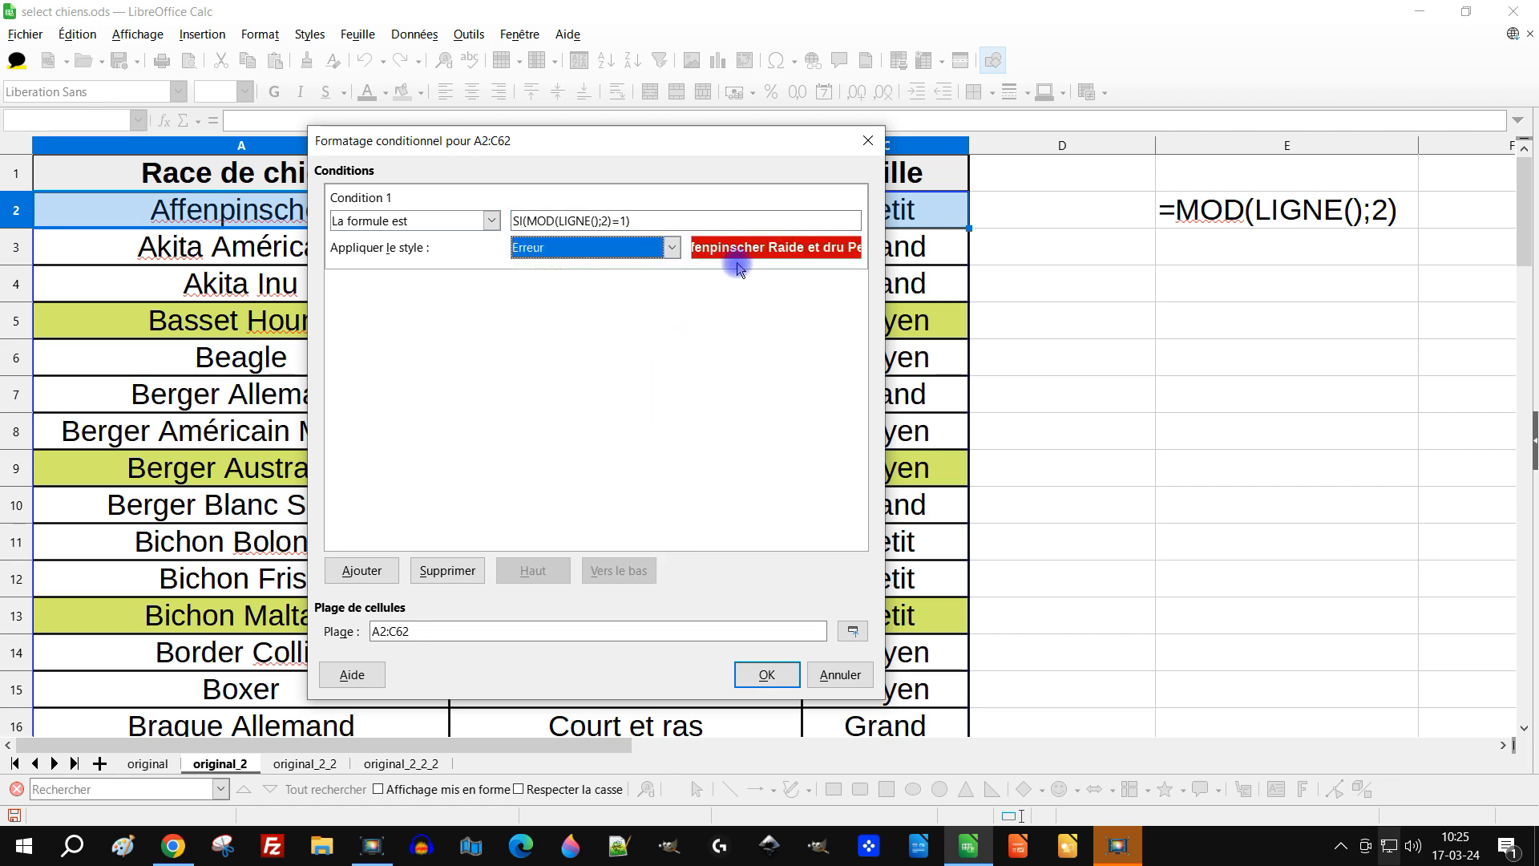
pyautogui.click(768, 675)
pyautogui.click(884, 647)
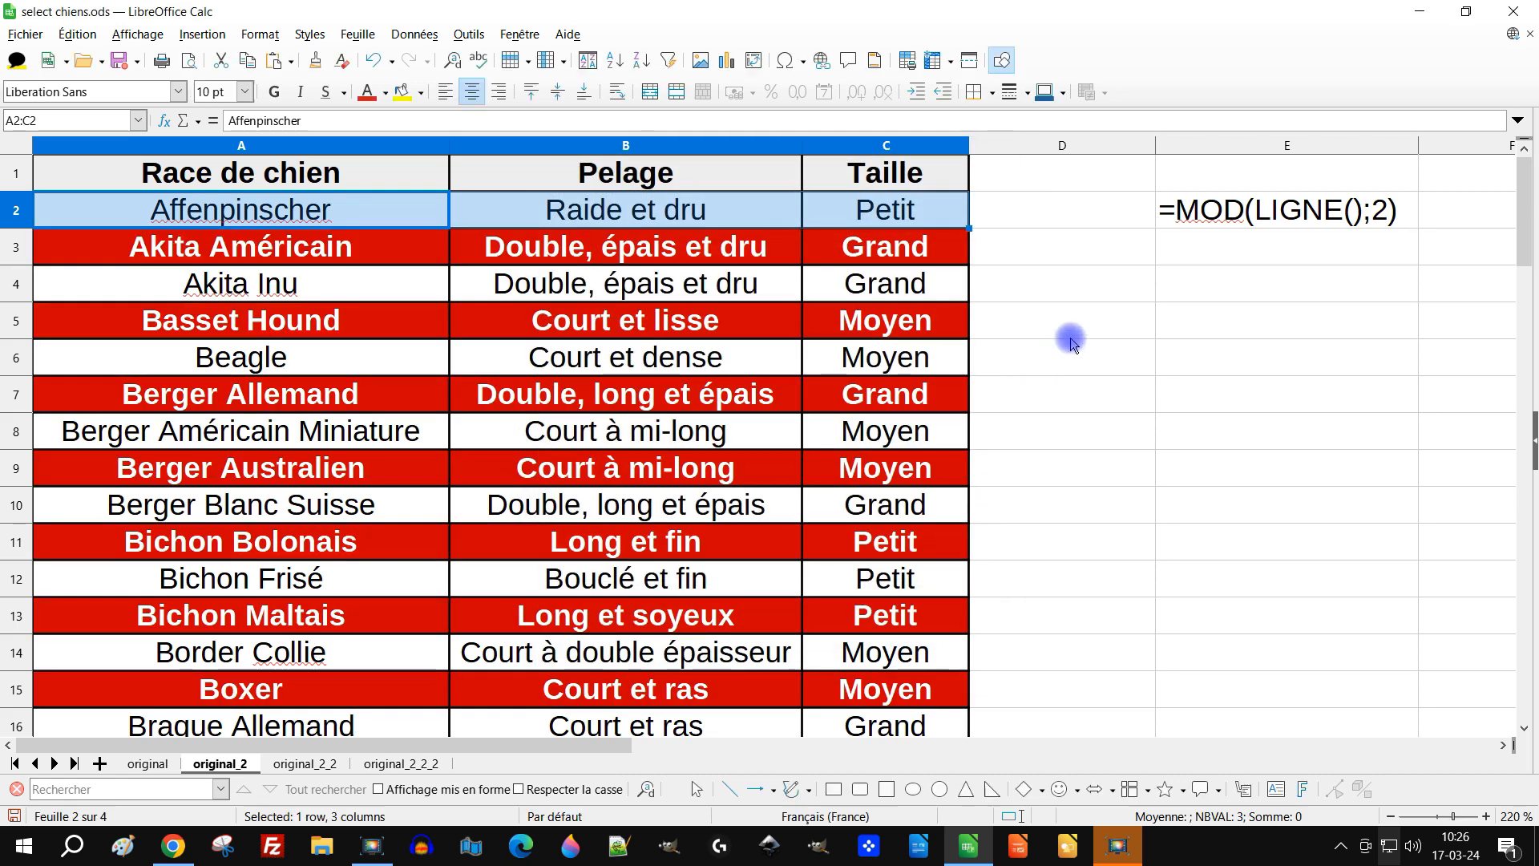
# Enter the plain text si in cell E4, discarding the automatically completed MOD formula
pyautogui.click(1083, 329)
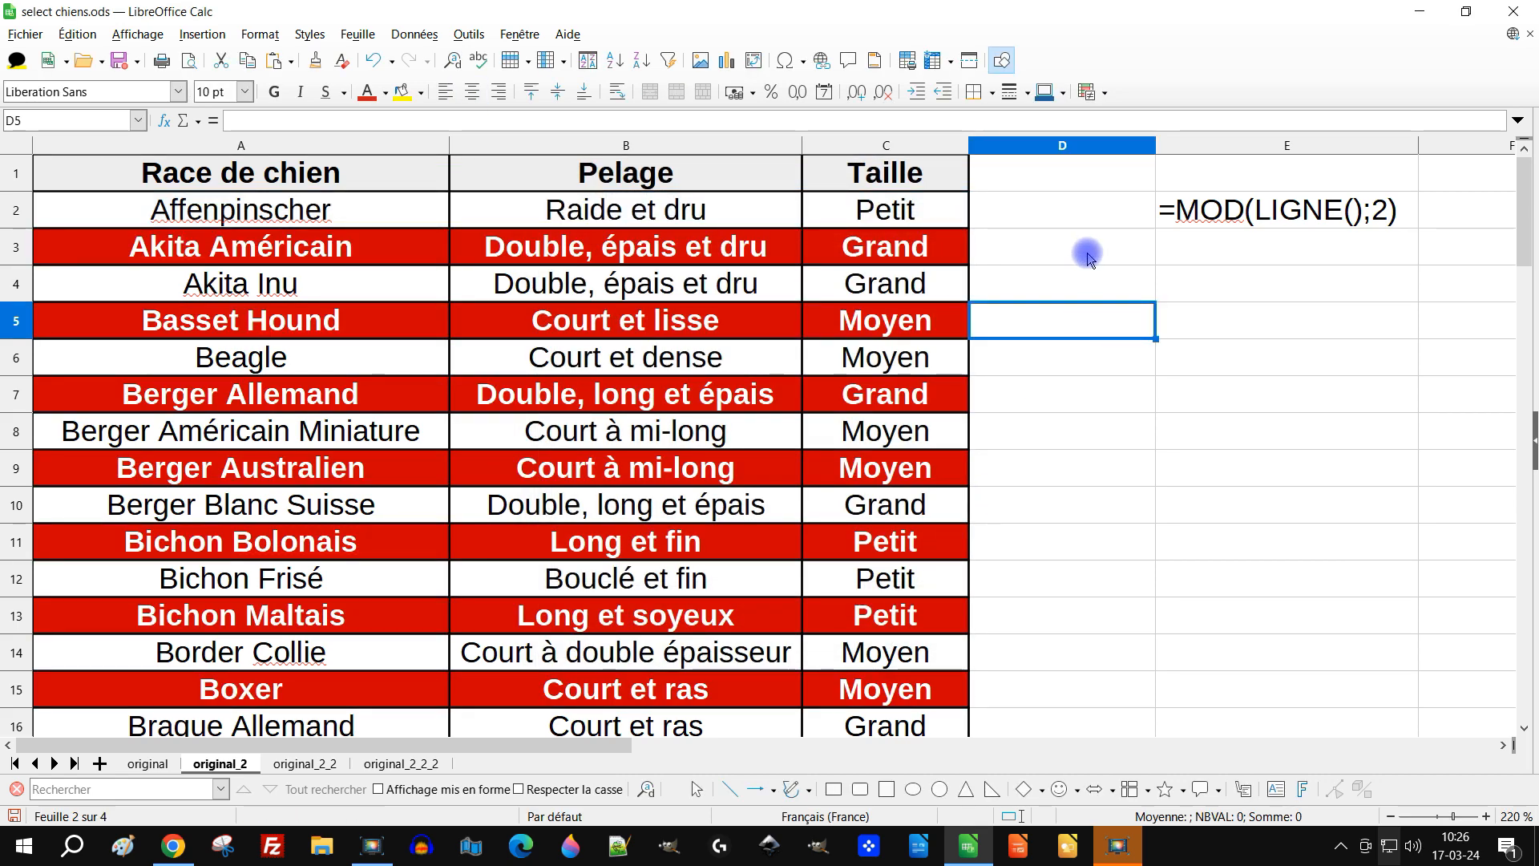
pyautogui.click(1088, 257)
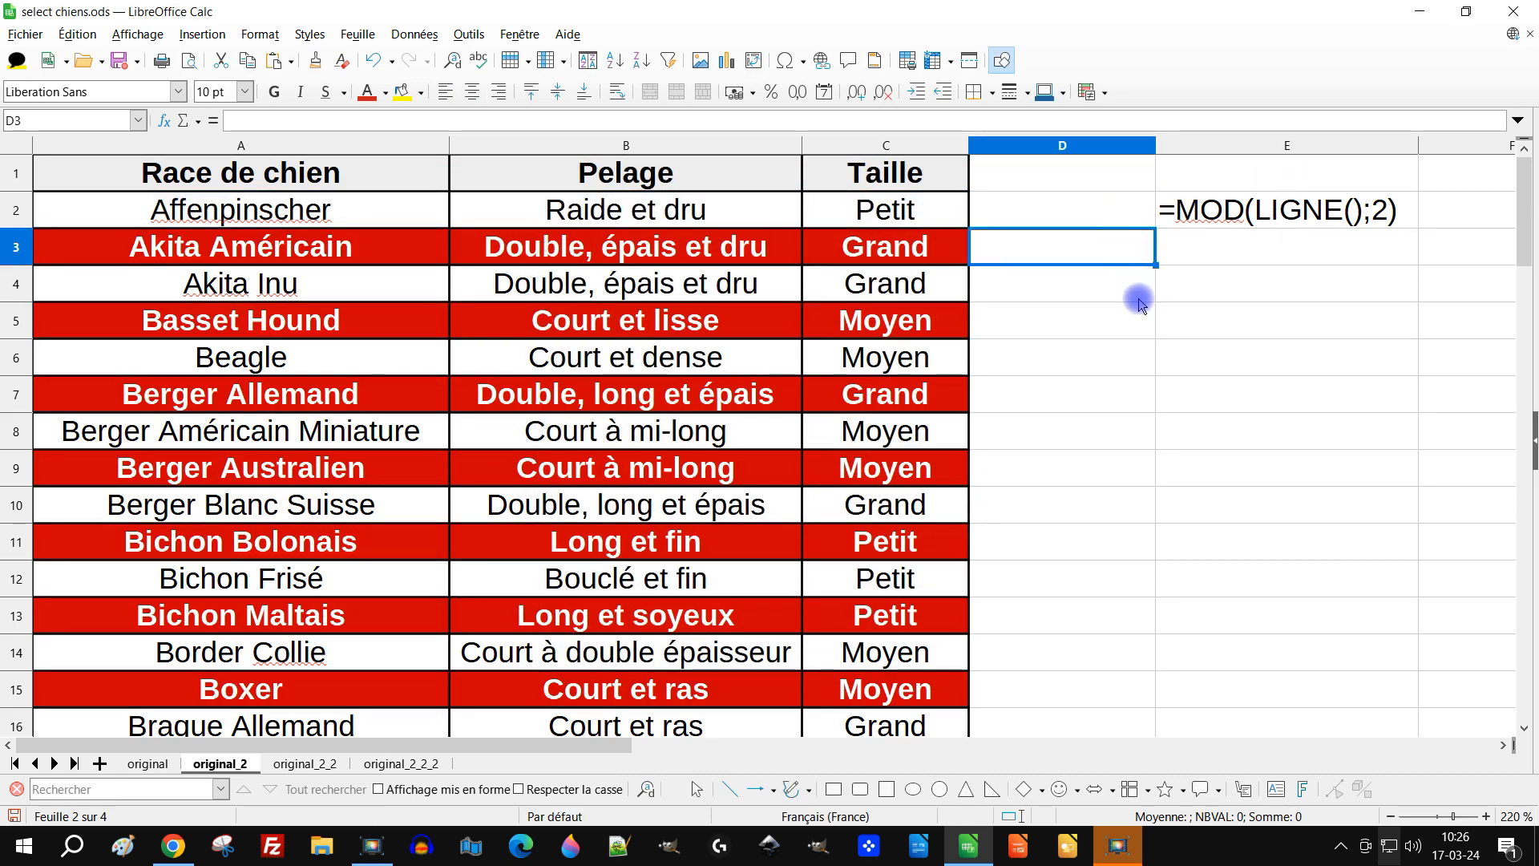
pyautogui.click(1169, 306)
pyautogui.click(1101, 296)
pyautogui.click(1190, 288)
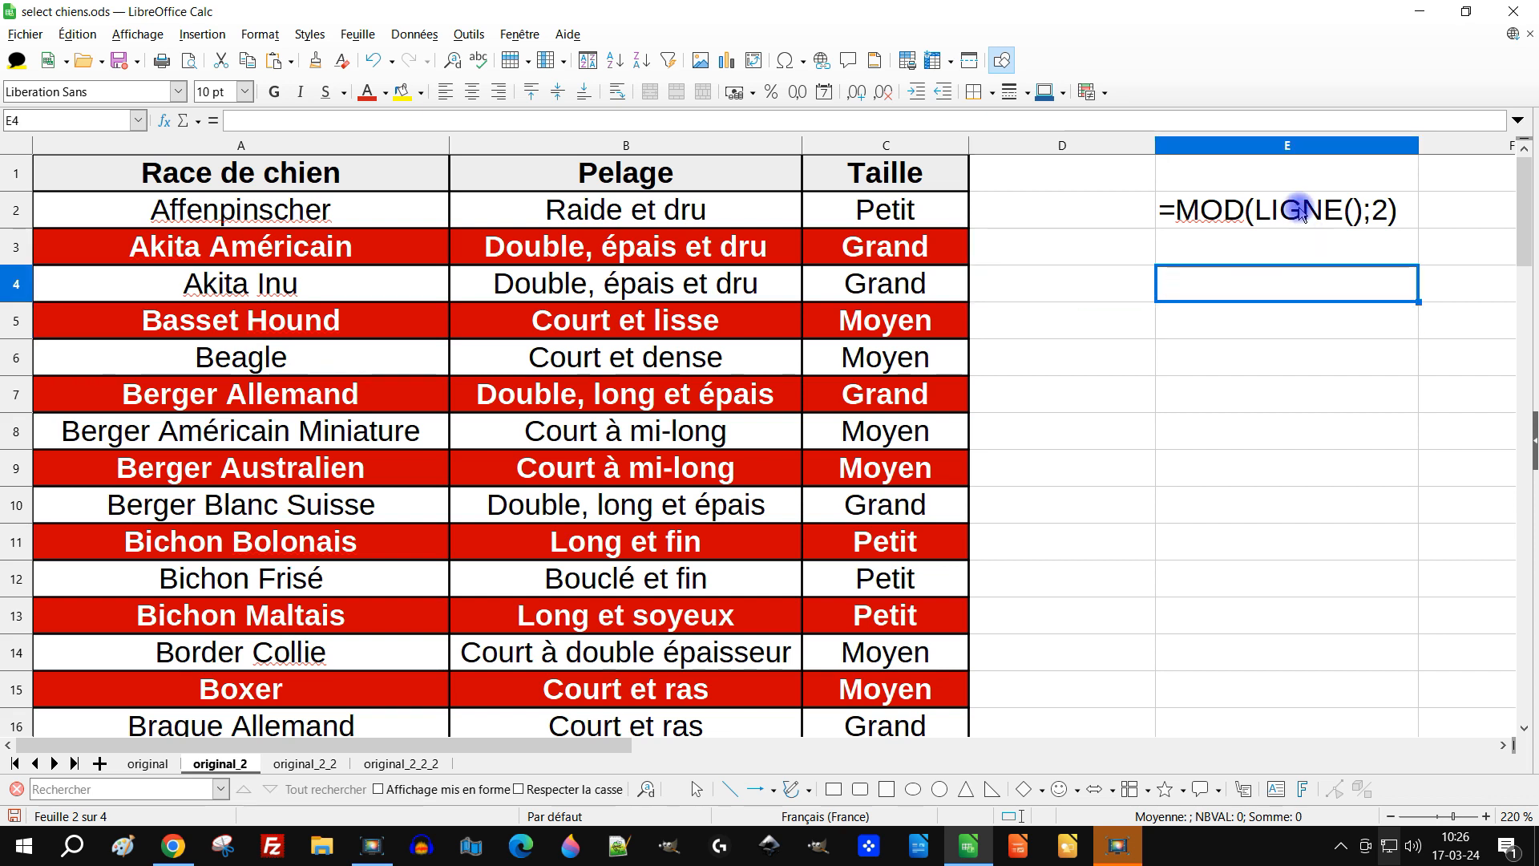
pyautogui.write('=')
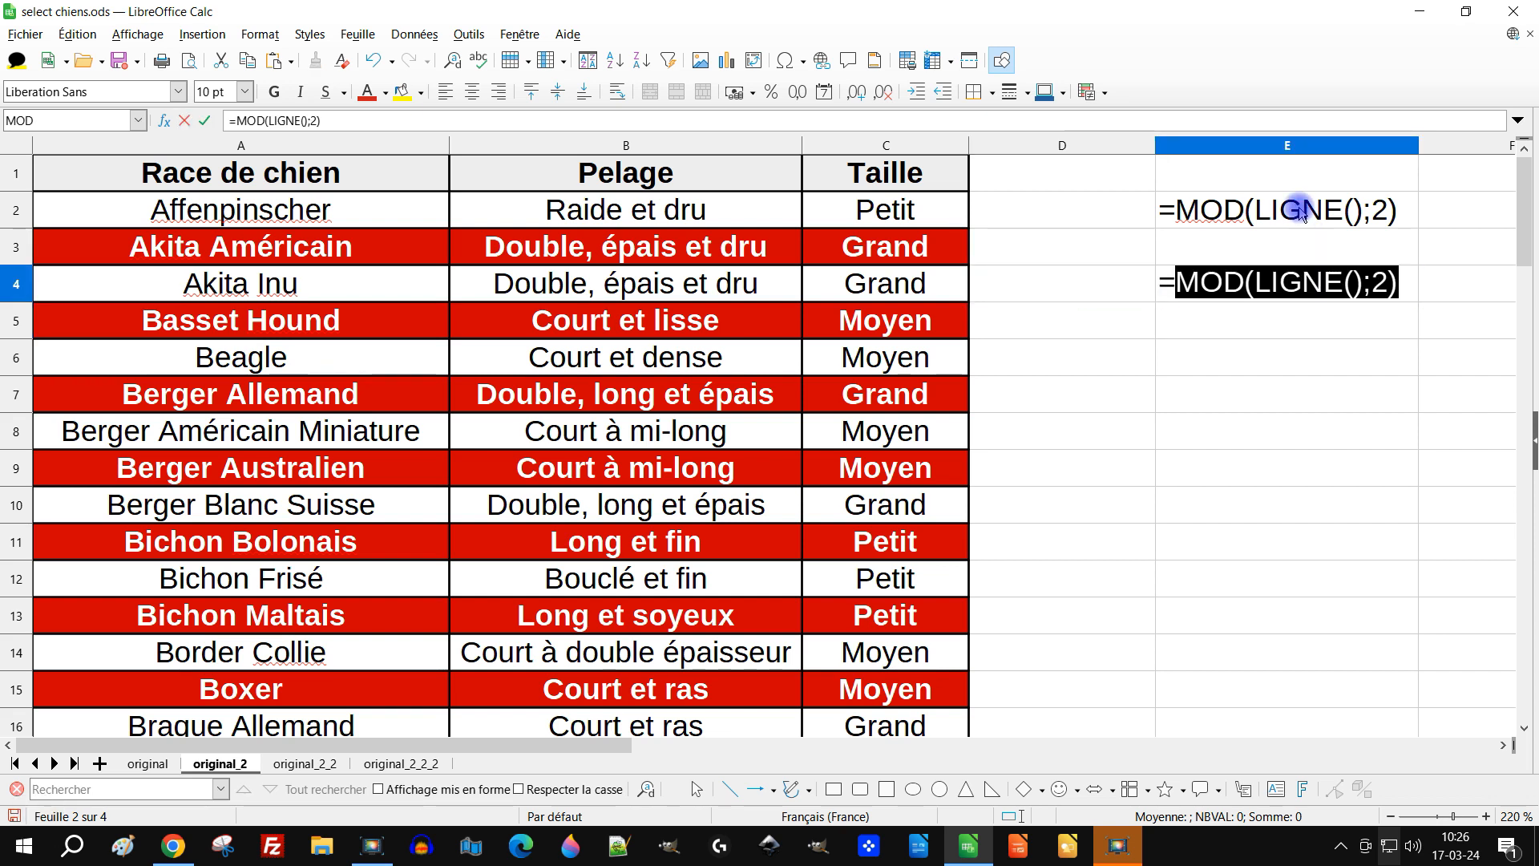
pyautogui.press('BackSpace')
pyautogui.press('BackSpace')
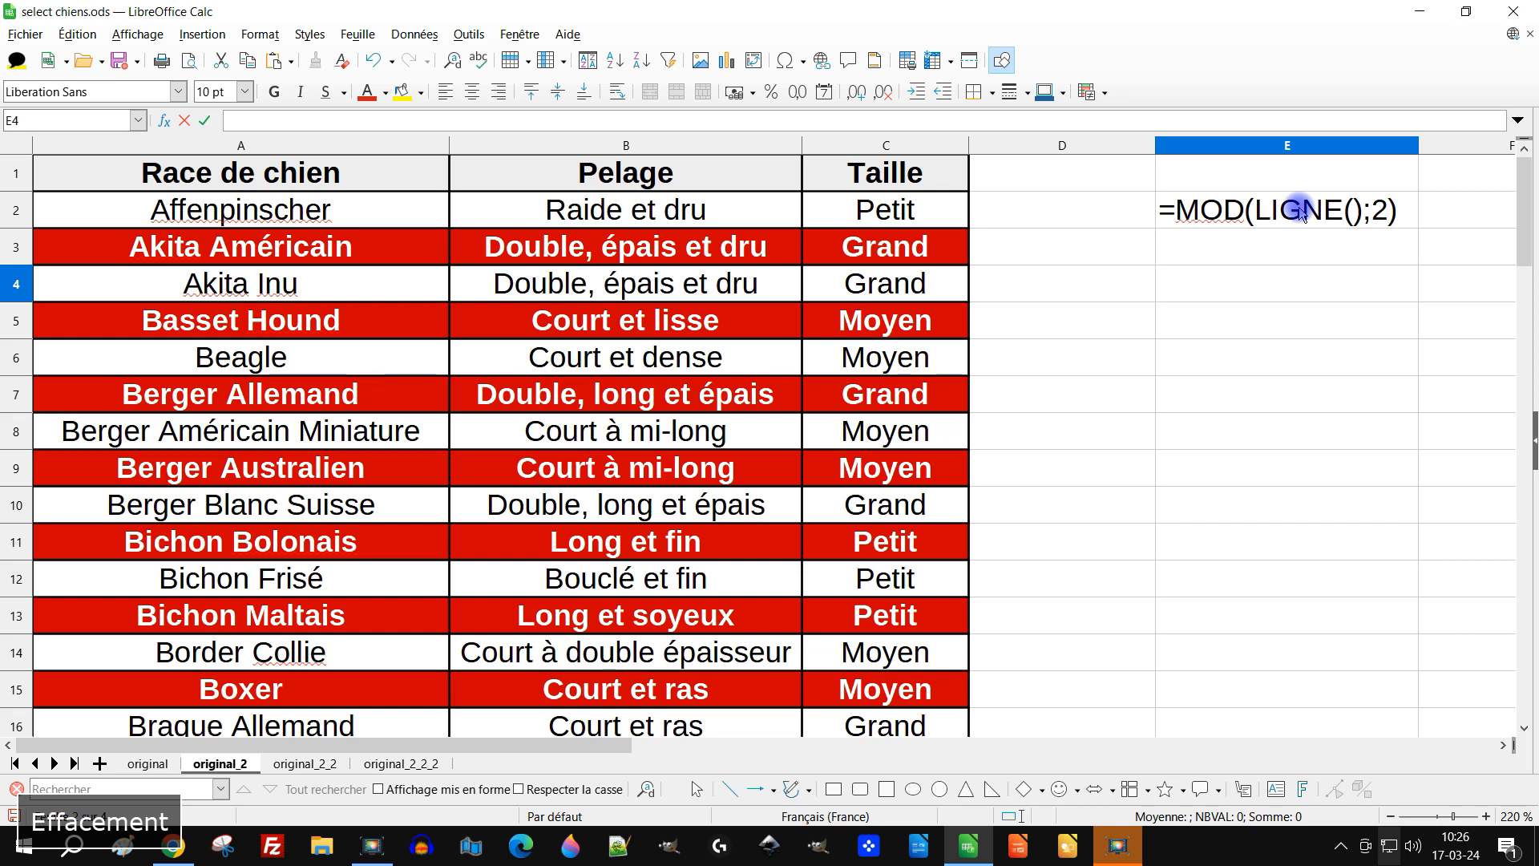
pyautogui.write('si')
pyautogui.press('Return')
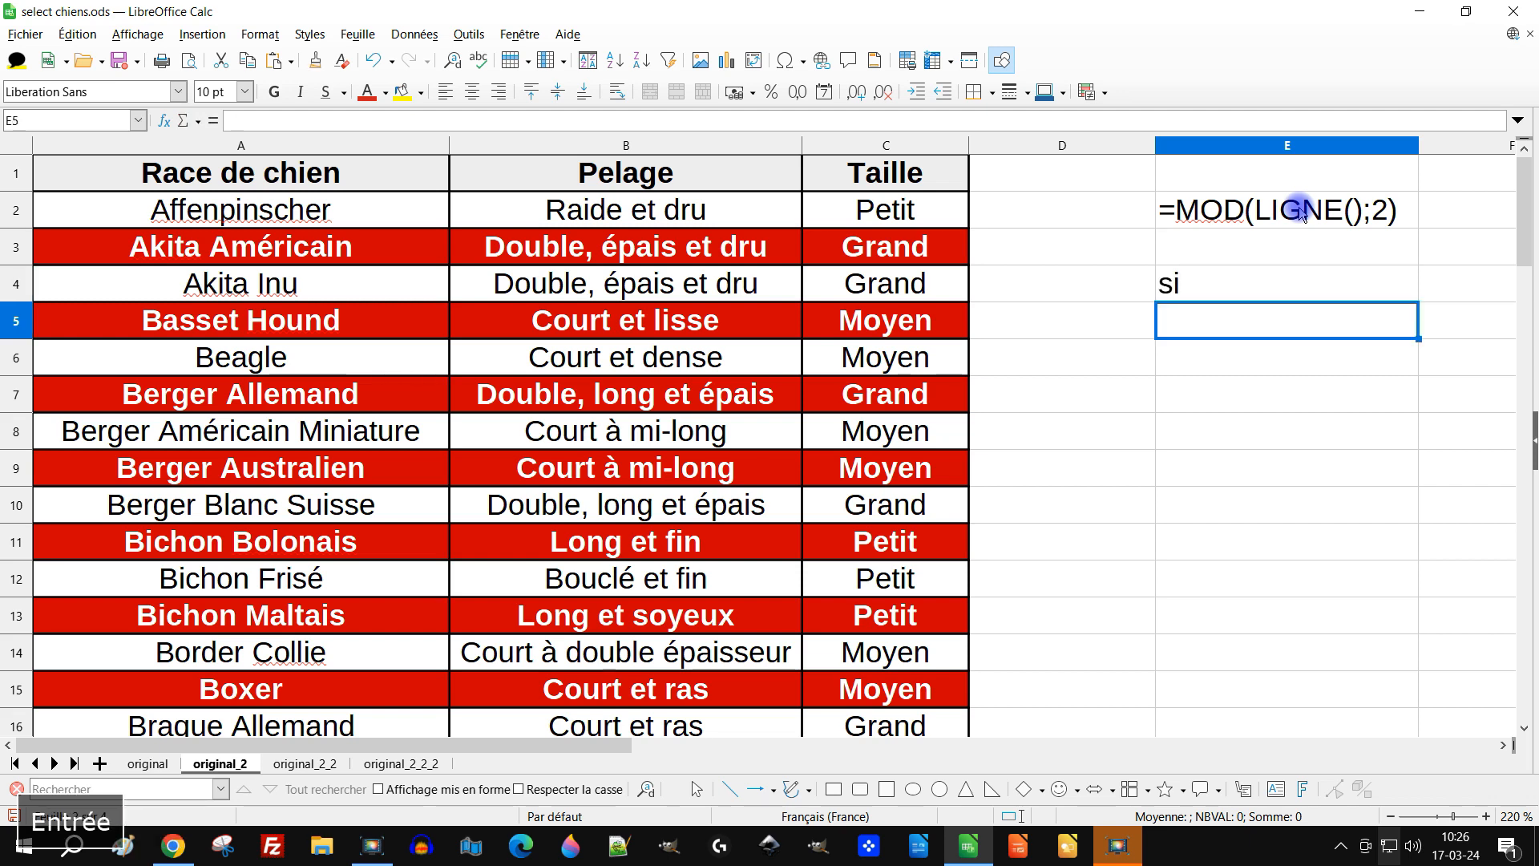
# Display the list of available spreadsheet functions alongside the sheet
pyautogui.click(1532, 431)
pyautogui.click(1536, 439)
pyautogui.scroll(5, 1057, 366)
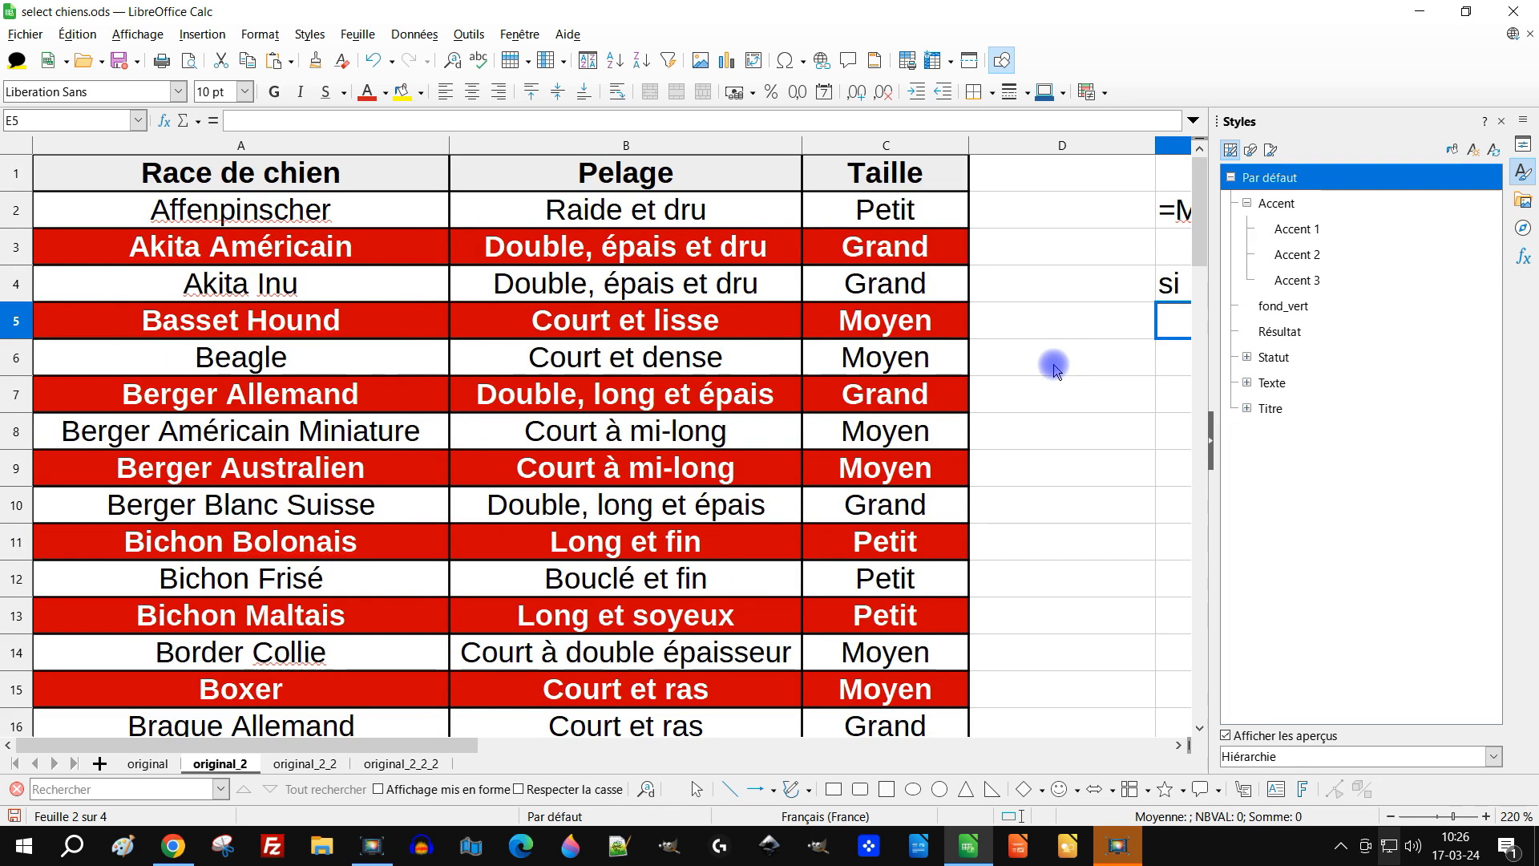
pyautogui.click(1523, 267)
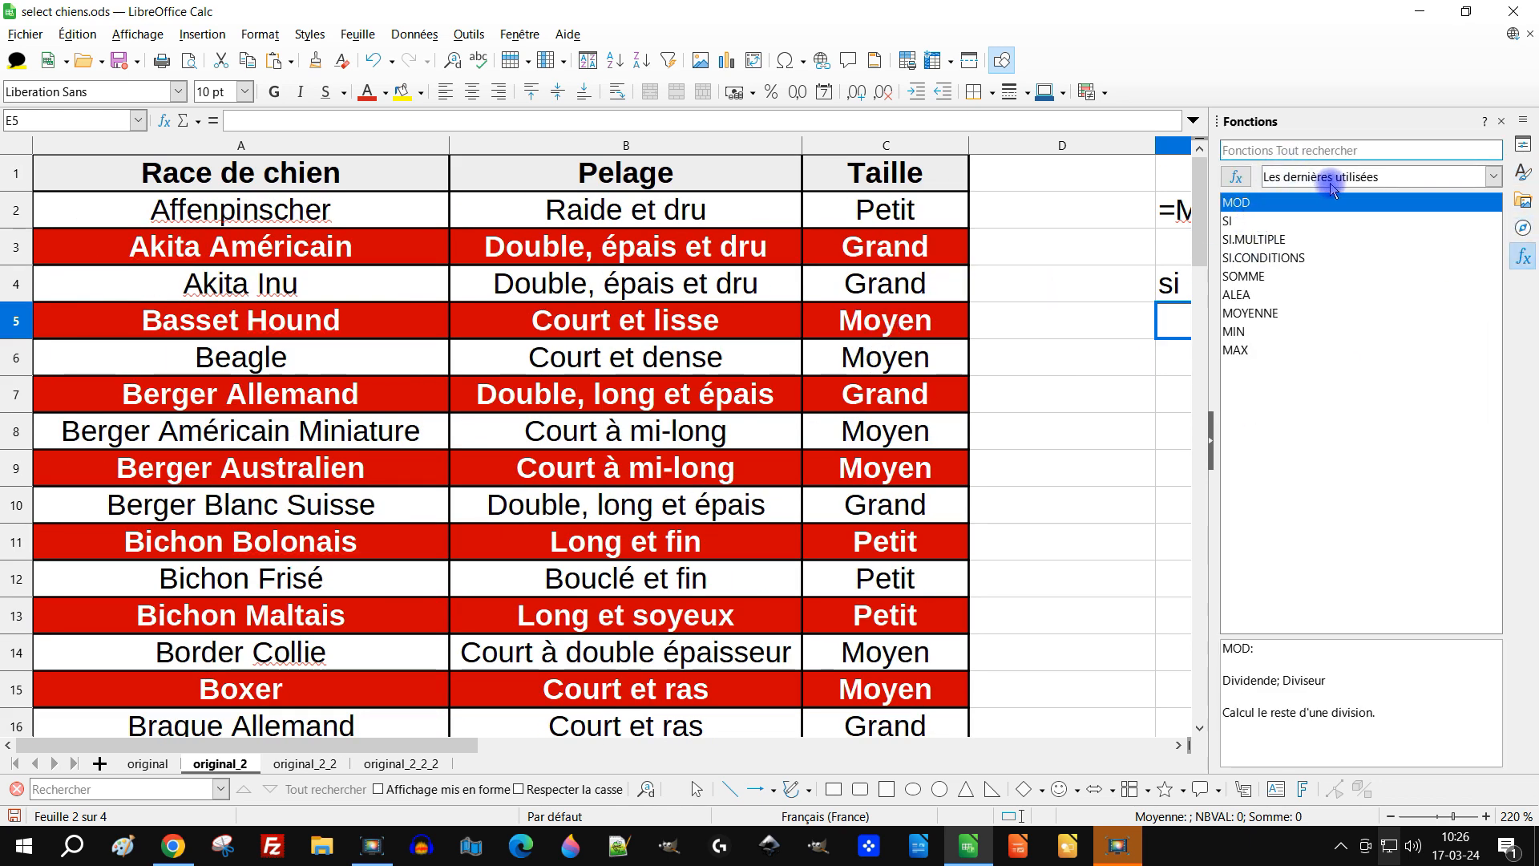
# Look up the descriptions of the SI and MOD functions, search all function categories for ligne, and hide the function list
pyautogui.click(1278, 221)
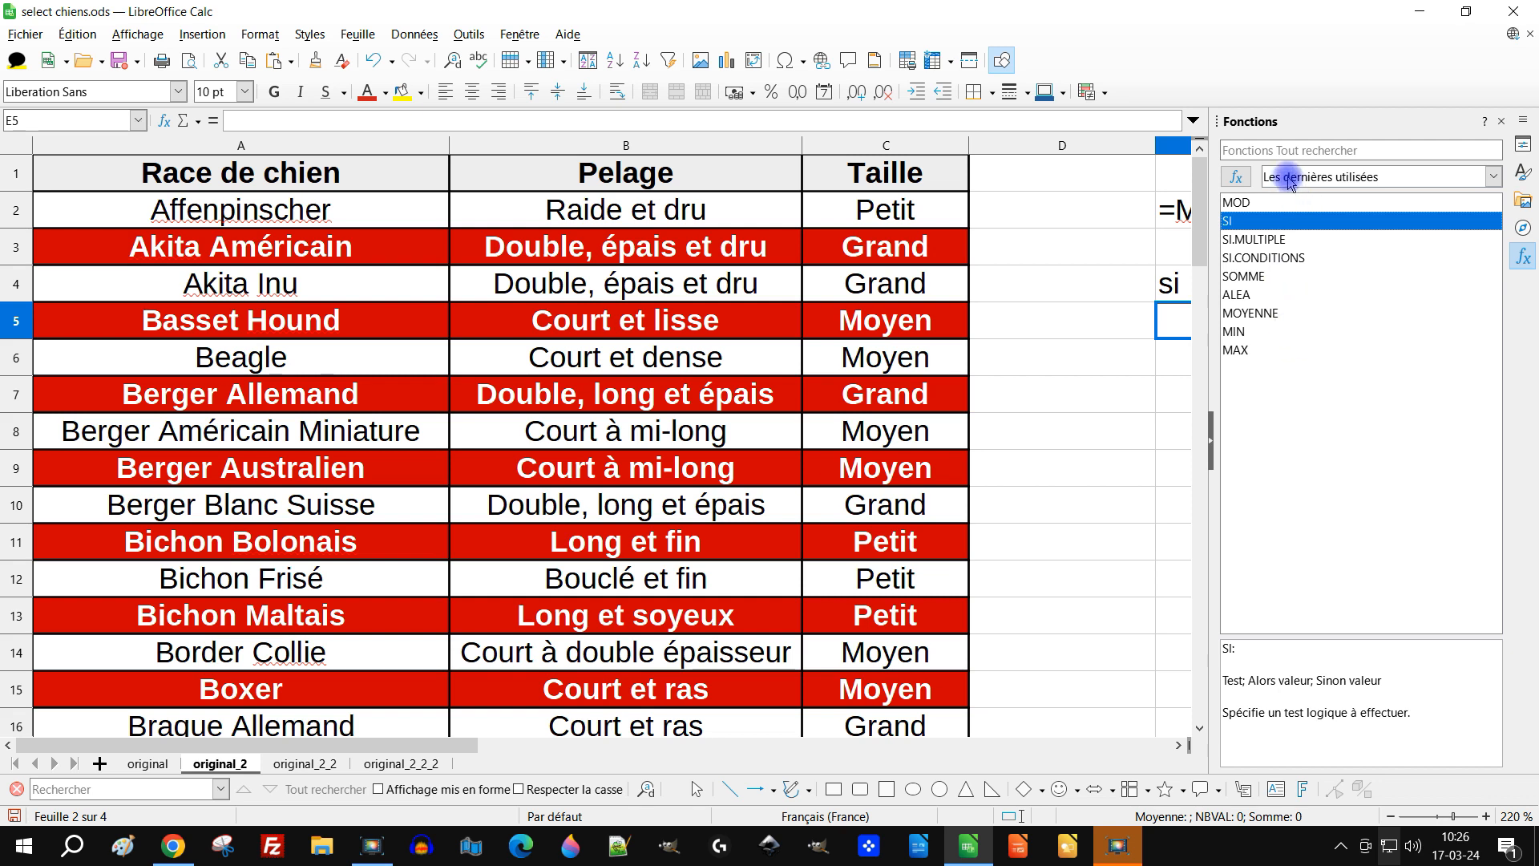
pyautogui.click(1263, 202)
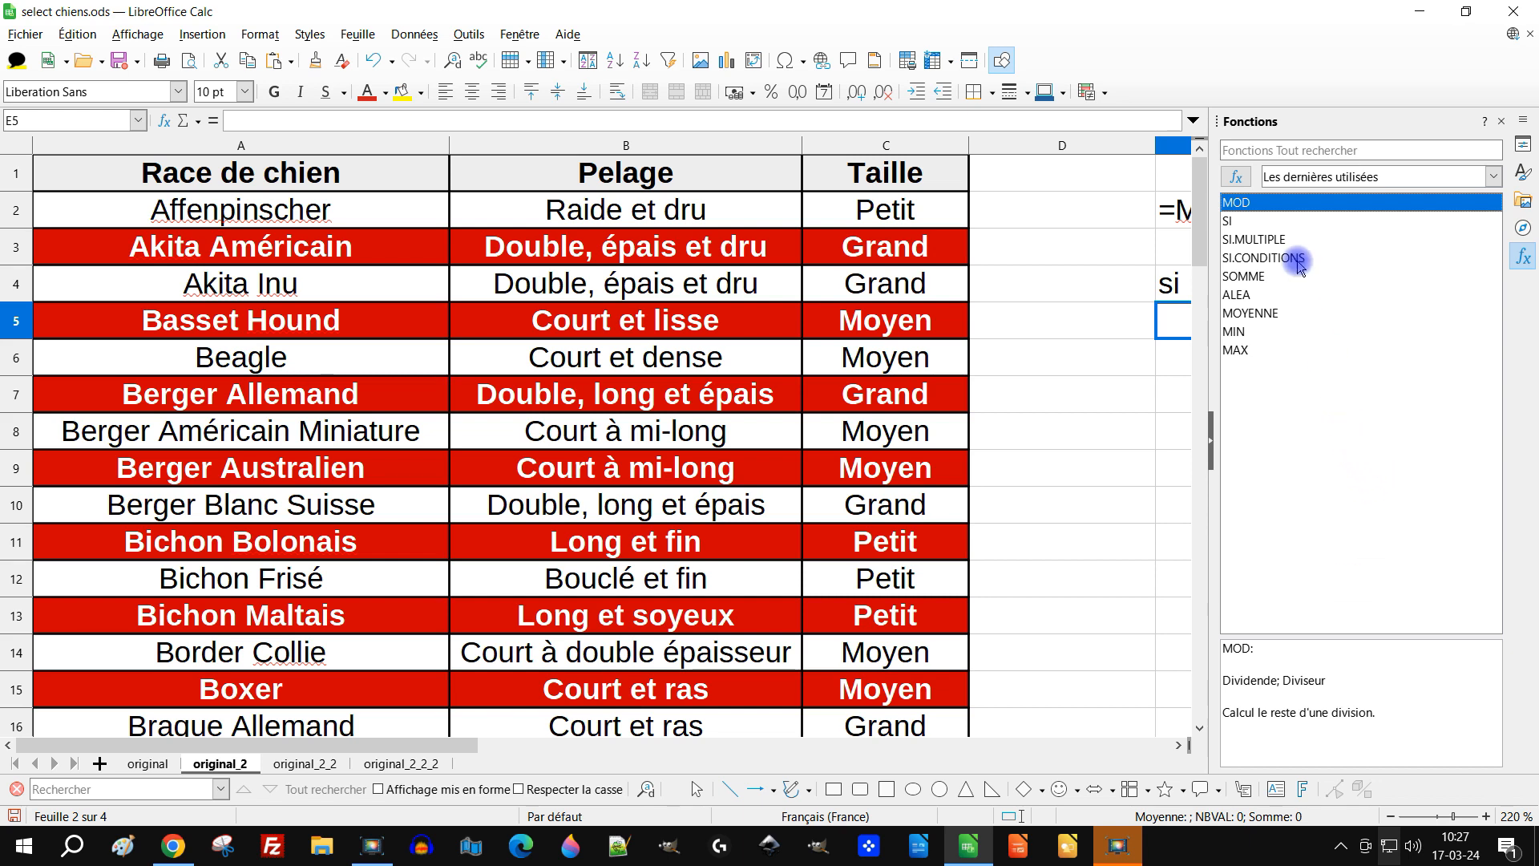
pyautogui.click(1327, 176)
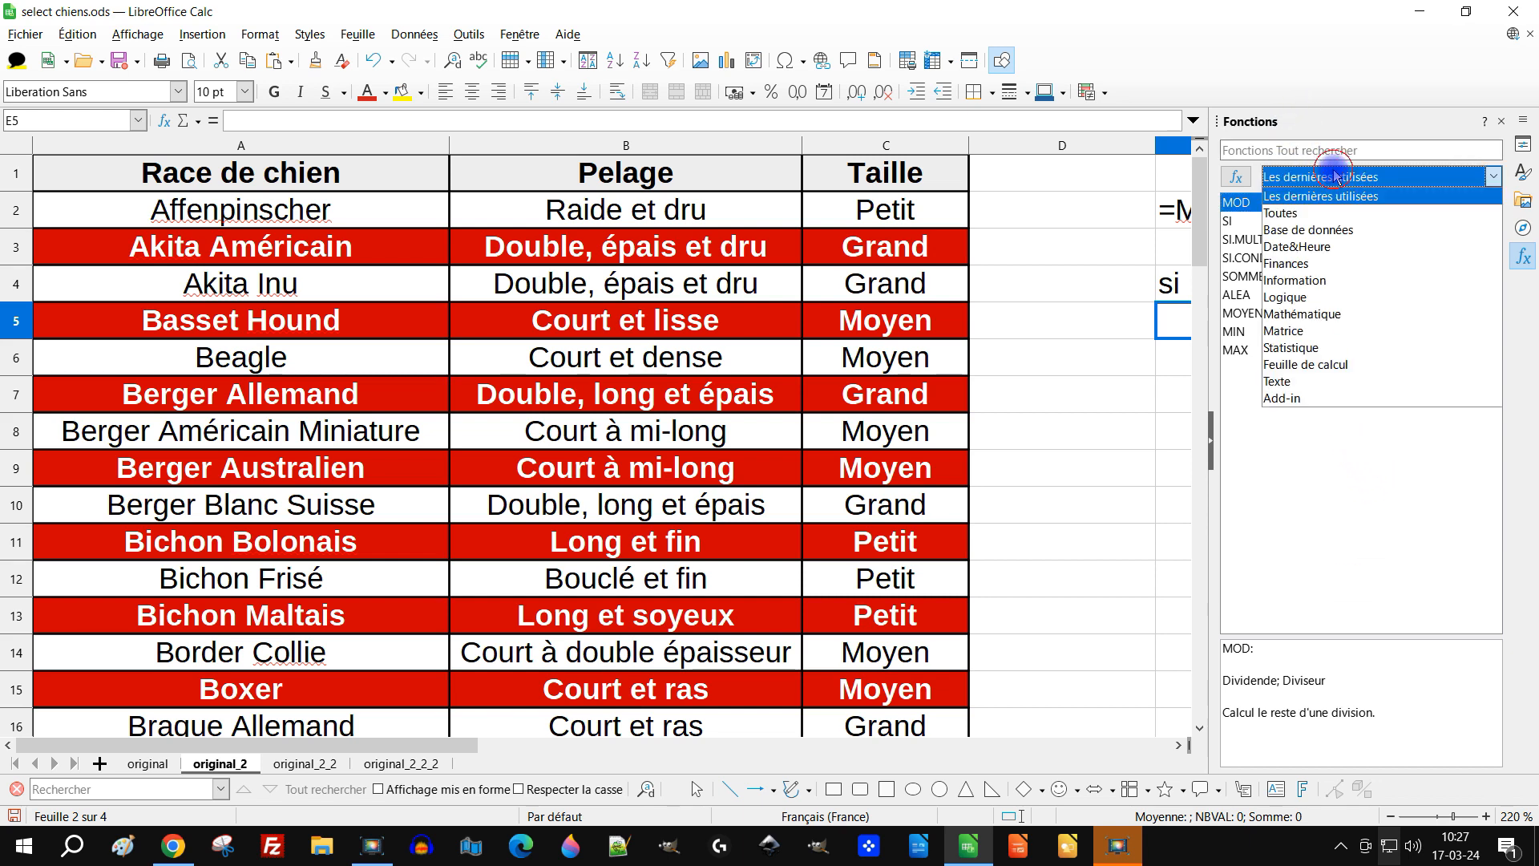
pyautogui.click(1319, 214)
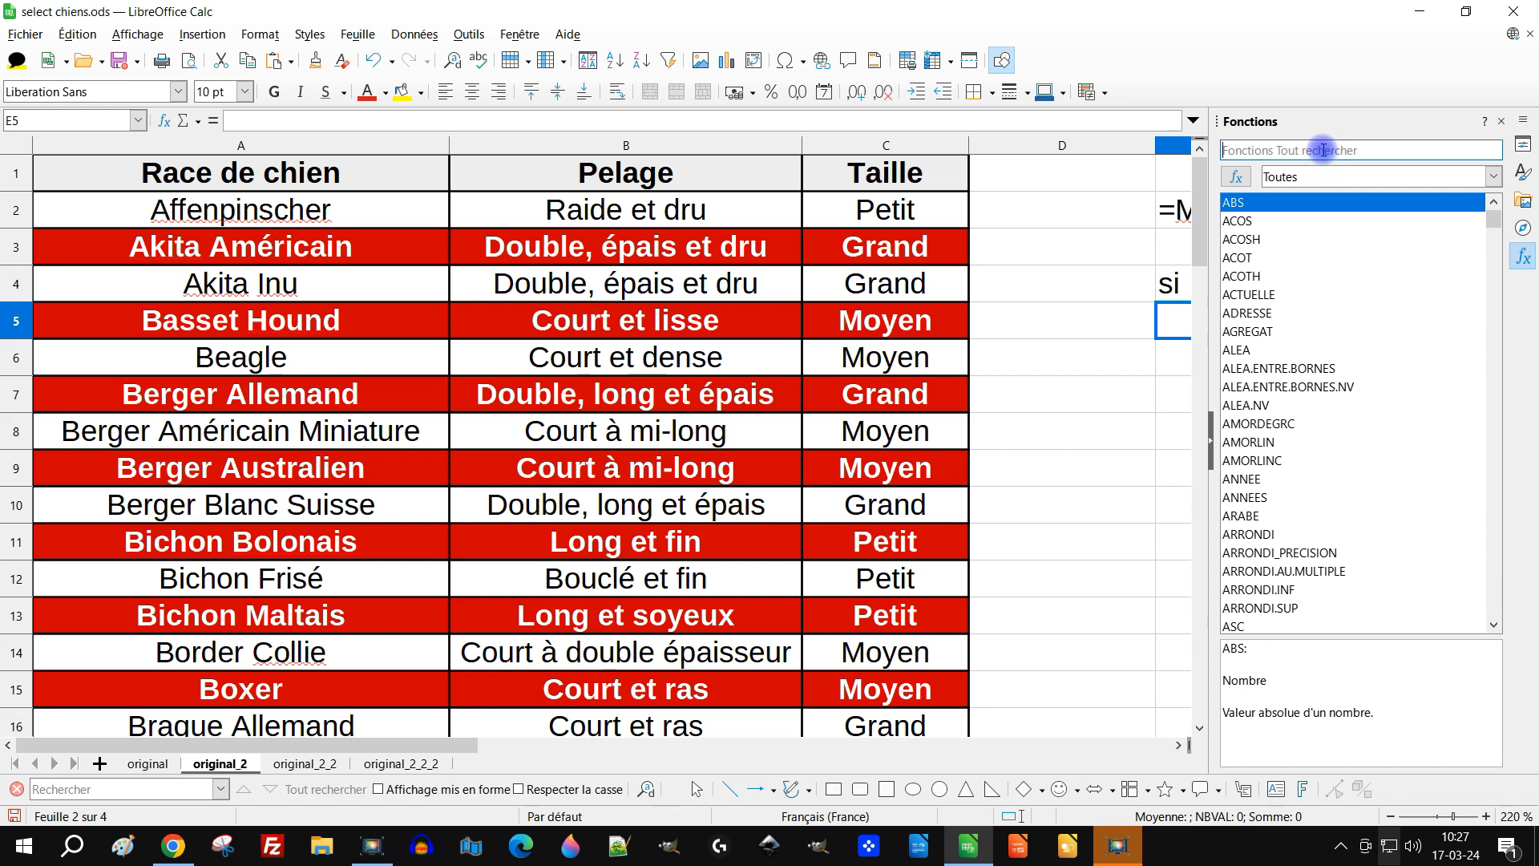
pyautogui.click(1322, 150)
pyautogui.write('ligne')
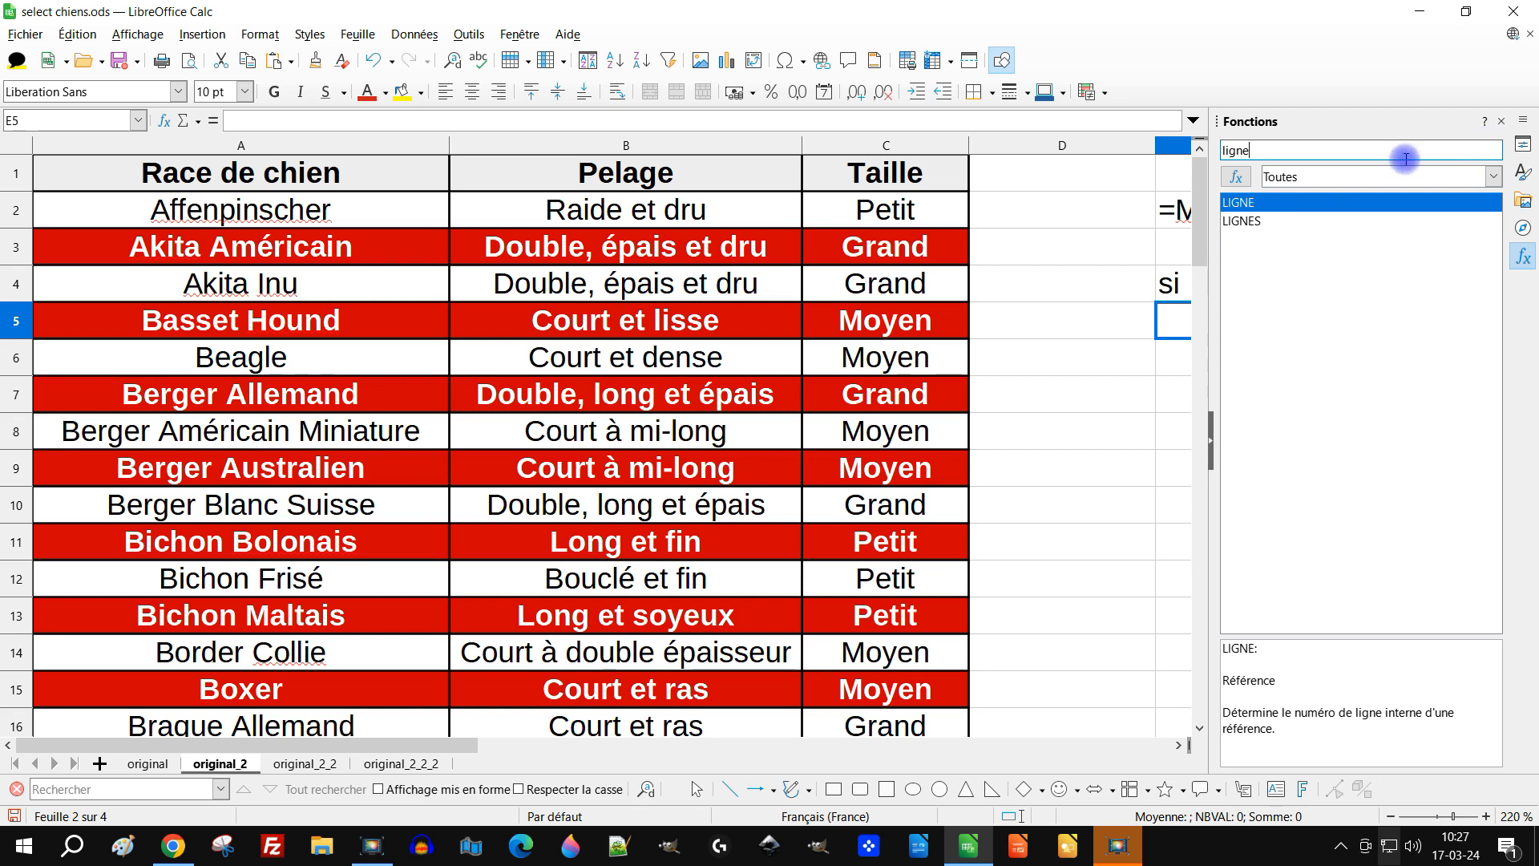
pyautogui.click(1209, 450)
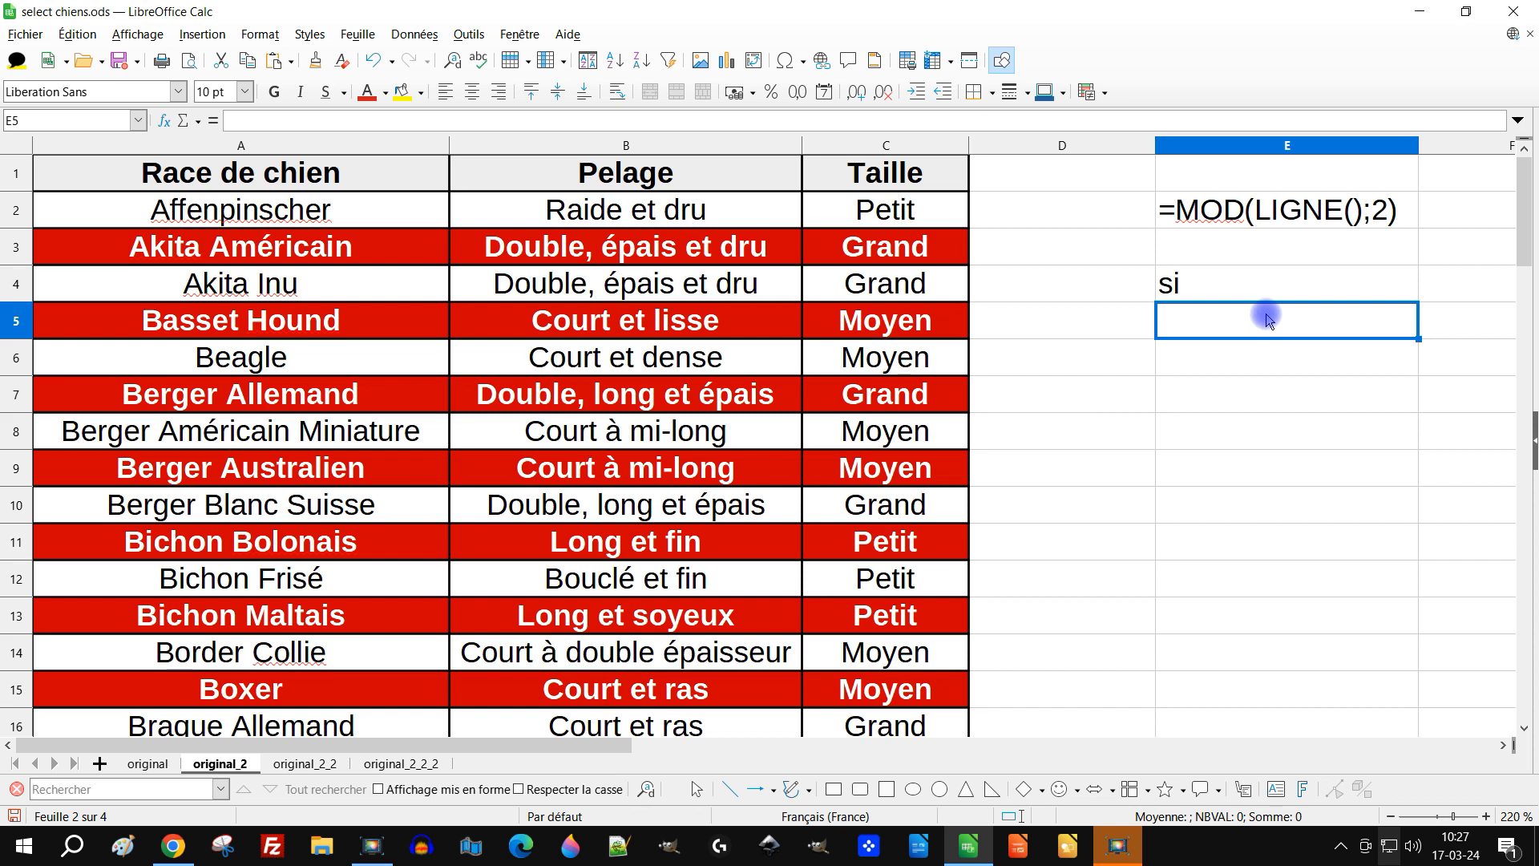
# Enter the plain text mod() in cell E5 and ligne() in cell E6
pyautogui.write('mod(')
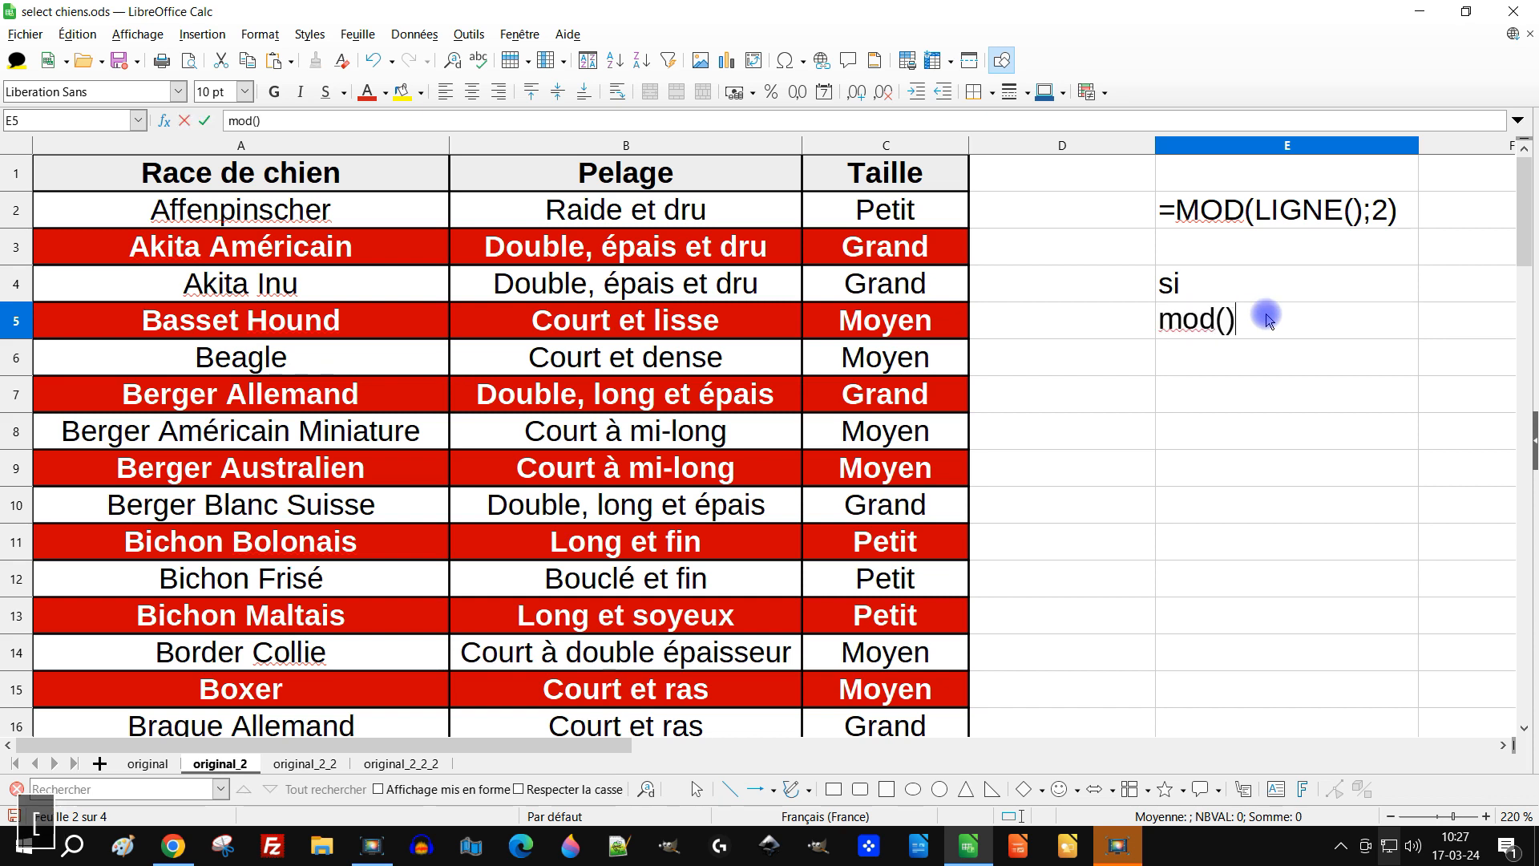
pyautogui.press('Return')
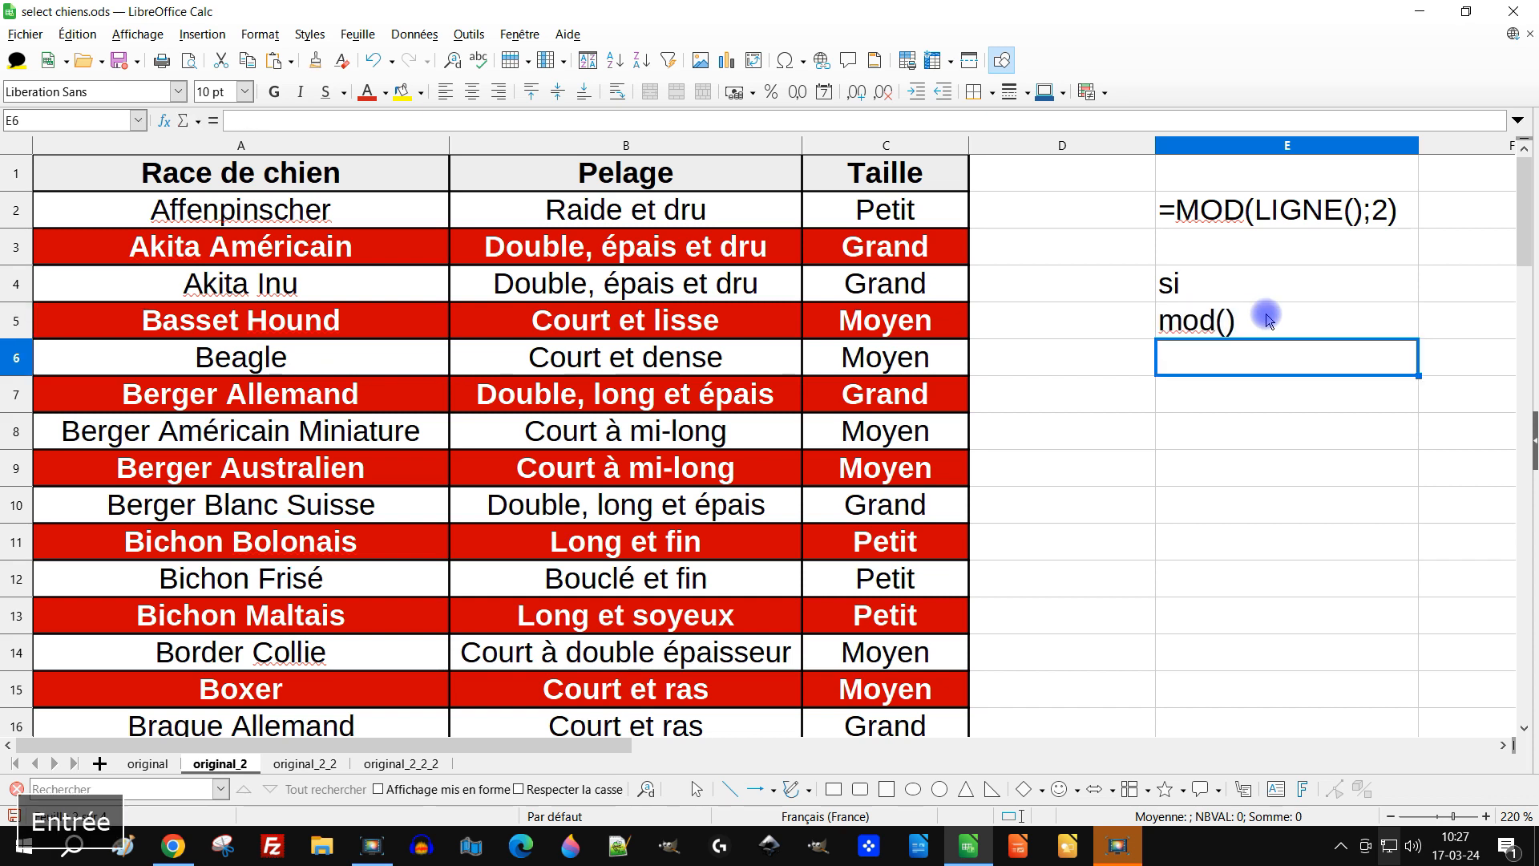
pyautogui.write('ligne')
pyautogui.write("'")
pyautogui.press('BackSpace')
pyautogui.write('(')
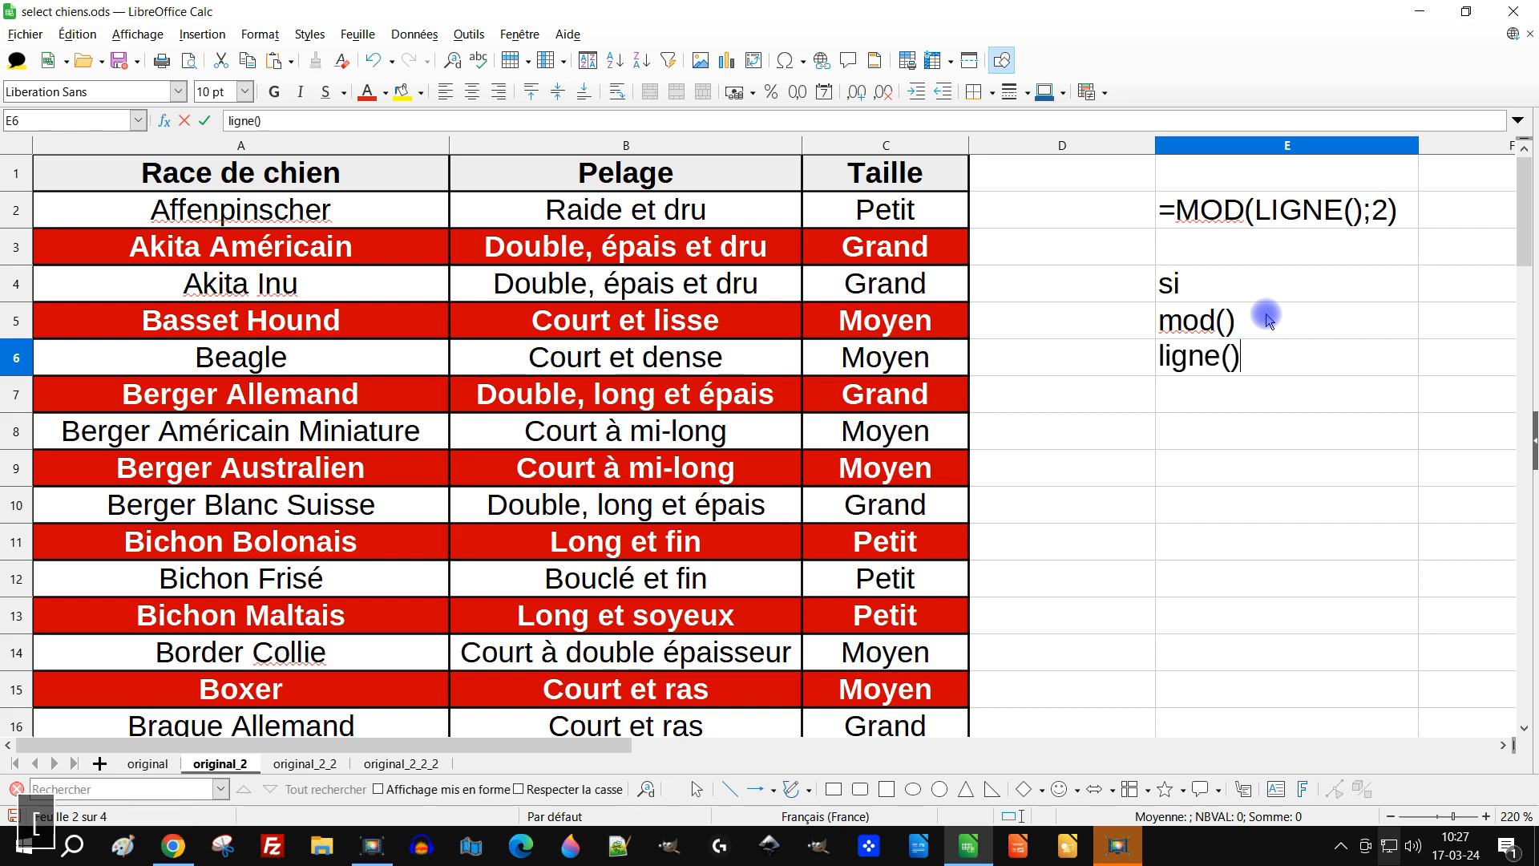
pyautogui.press('Return')
# Edit the text in cell E4 so that it reads si()
pyautogui.press('Up')
pyautogui.press('Up')
pyautogui.press('Up')
pyautogui.press('F2')
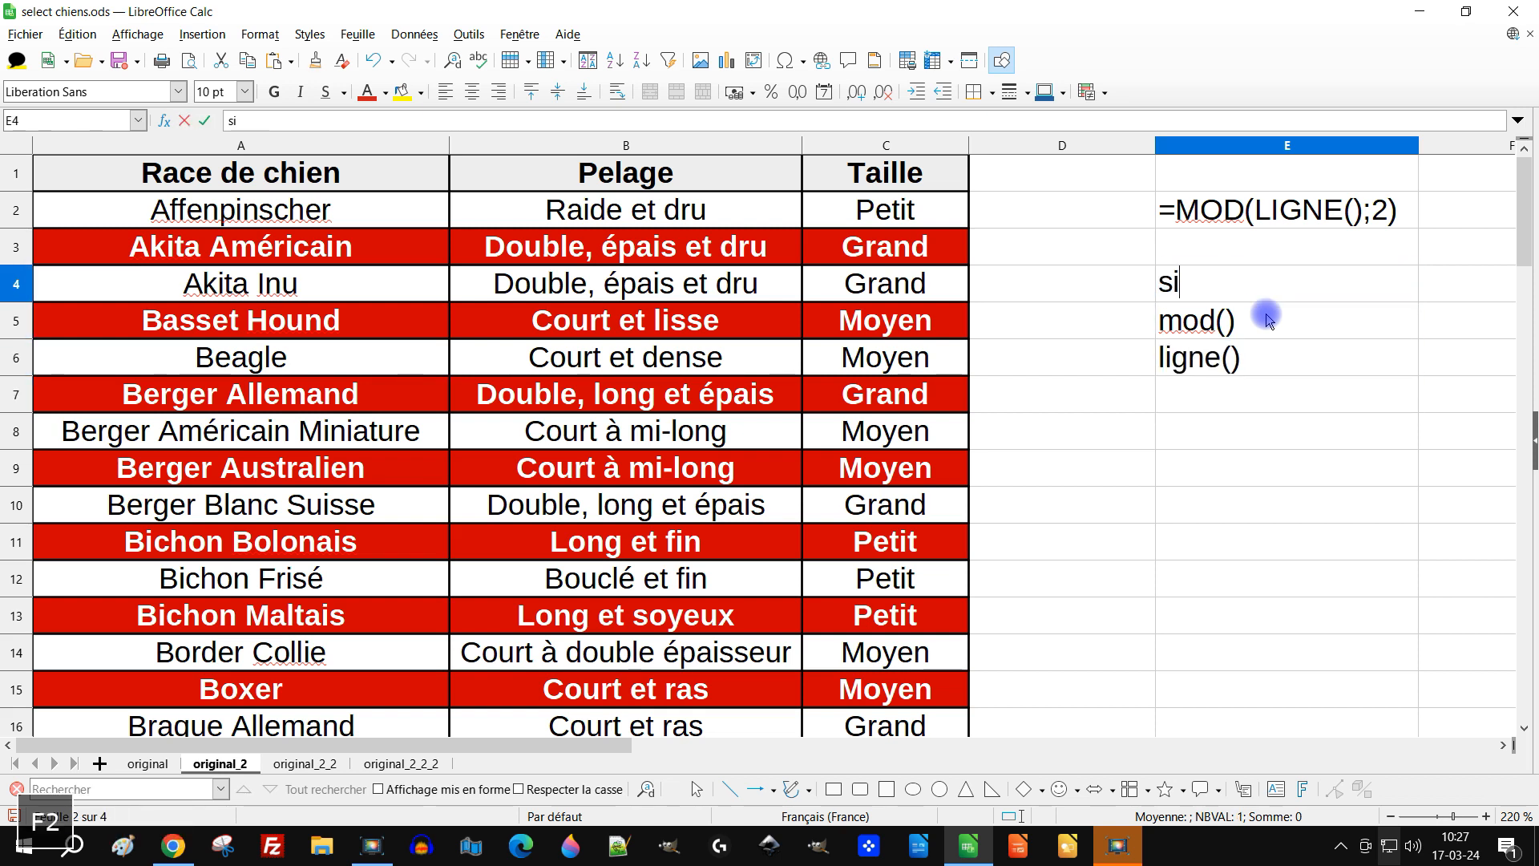
pyautogui.write('(')
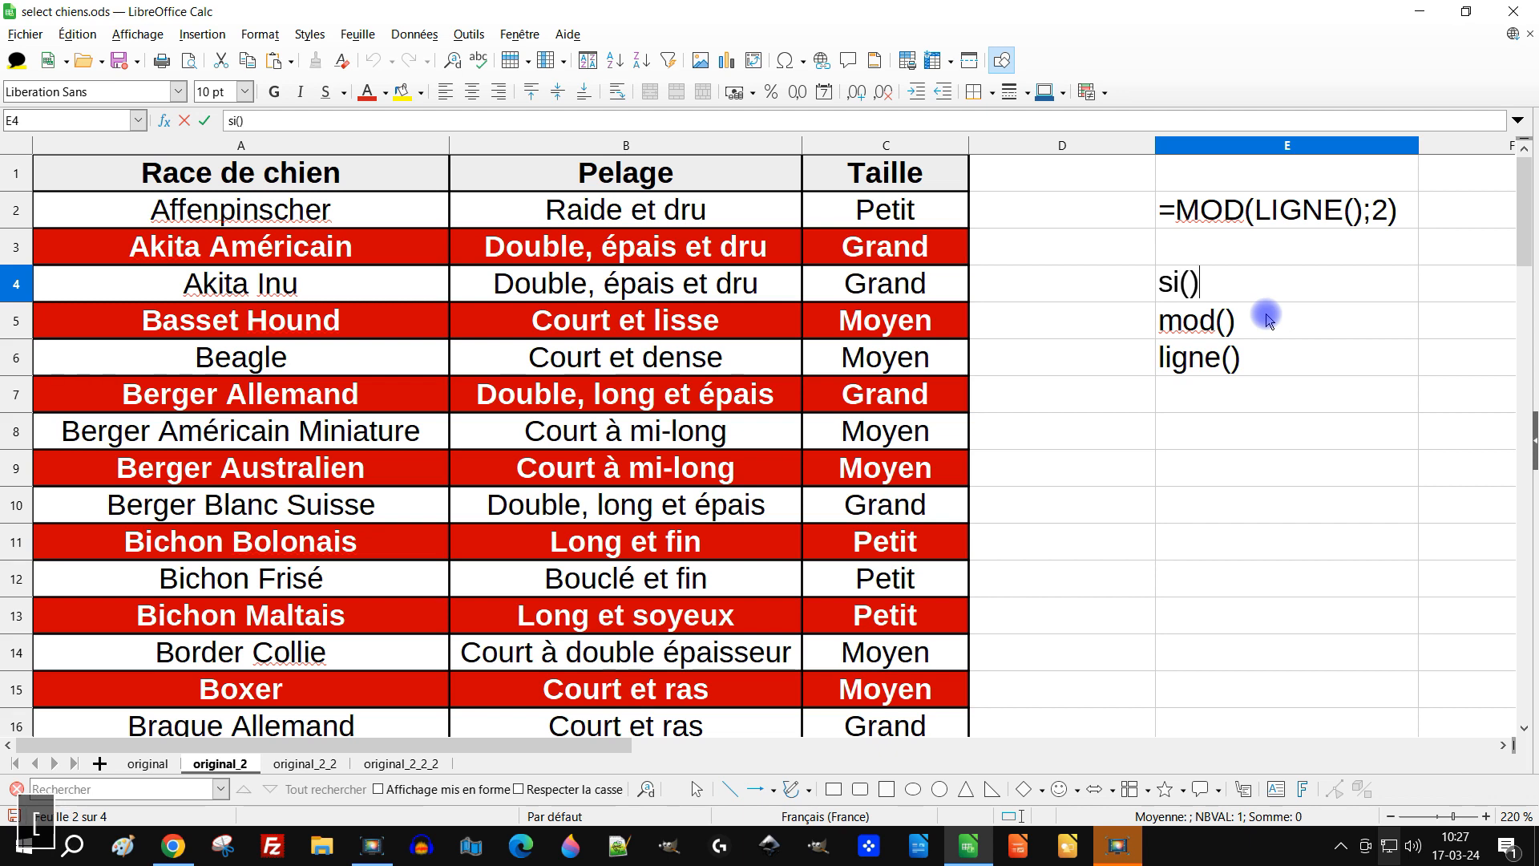
pyautogui.write(')')
pyautogui.press('Return')
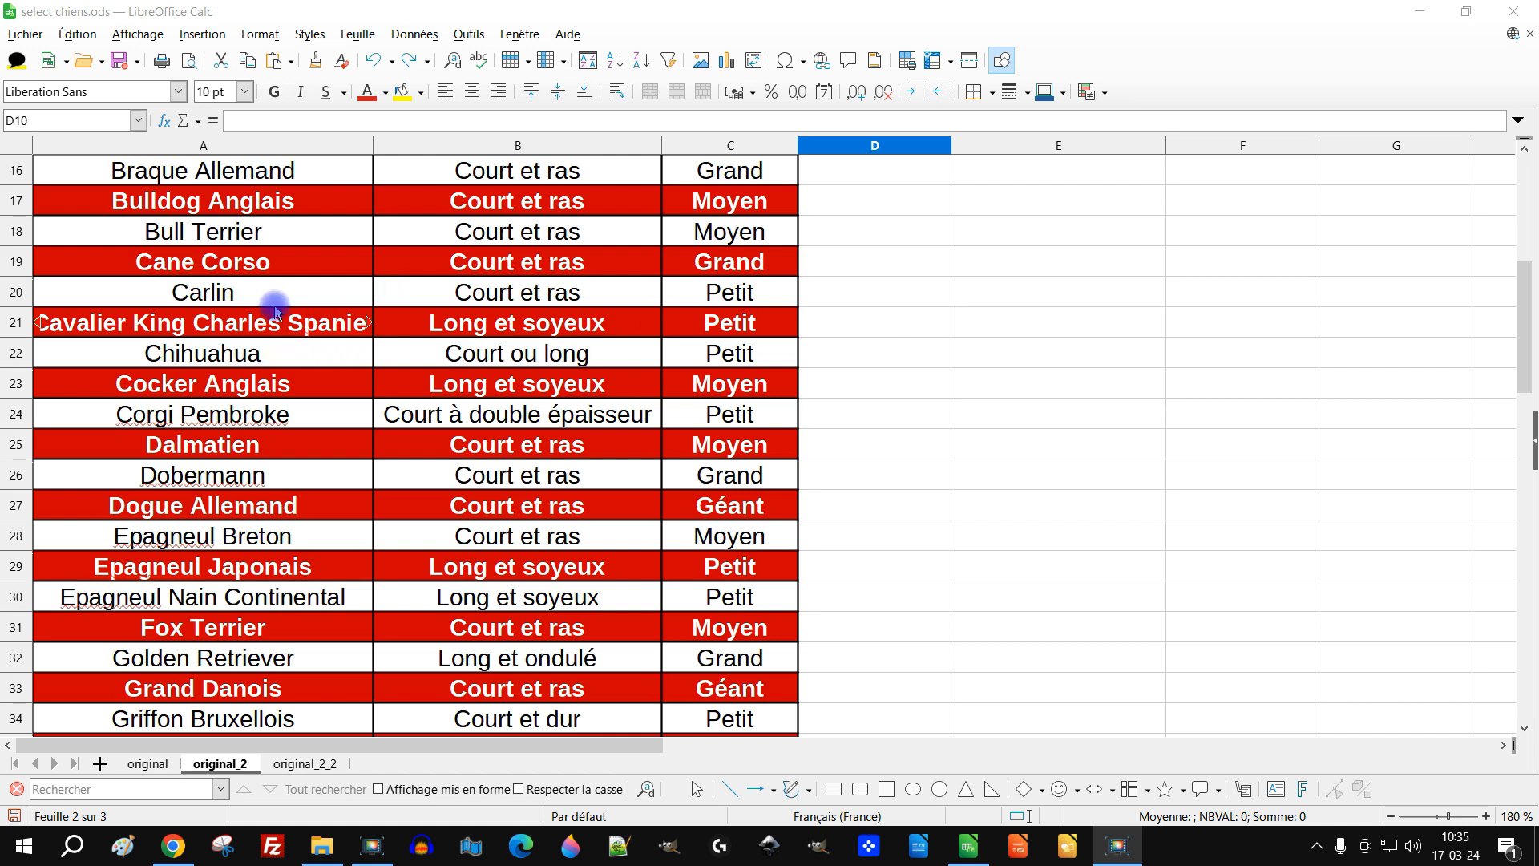
# Insert six blank rows above row 10 of the dog breed table and clear the row selection
pyautogui.scroll(5, 285, 345)
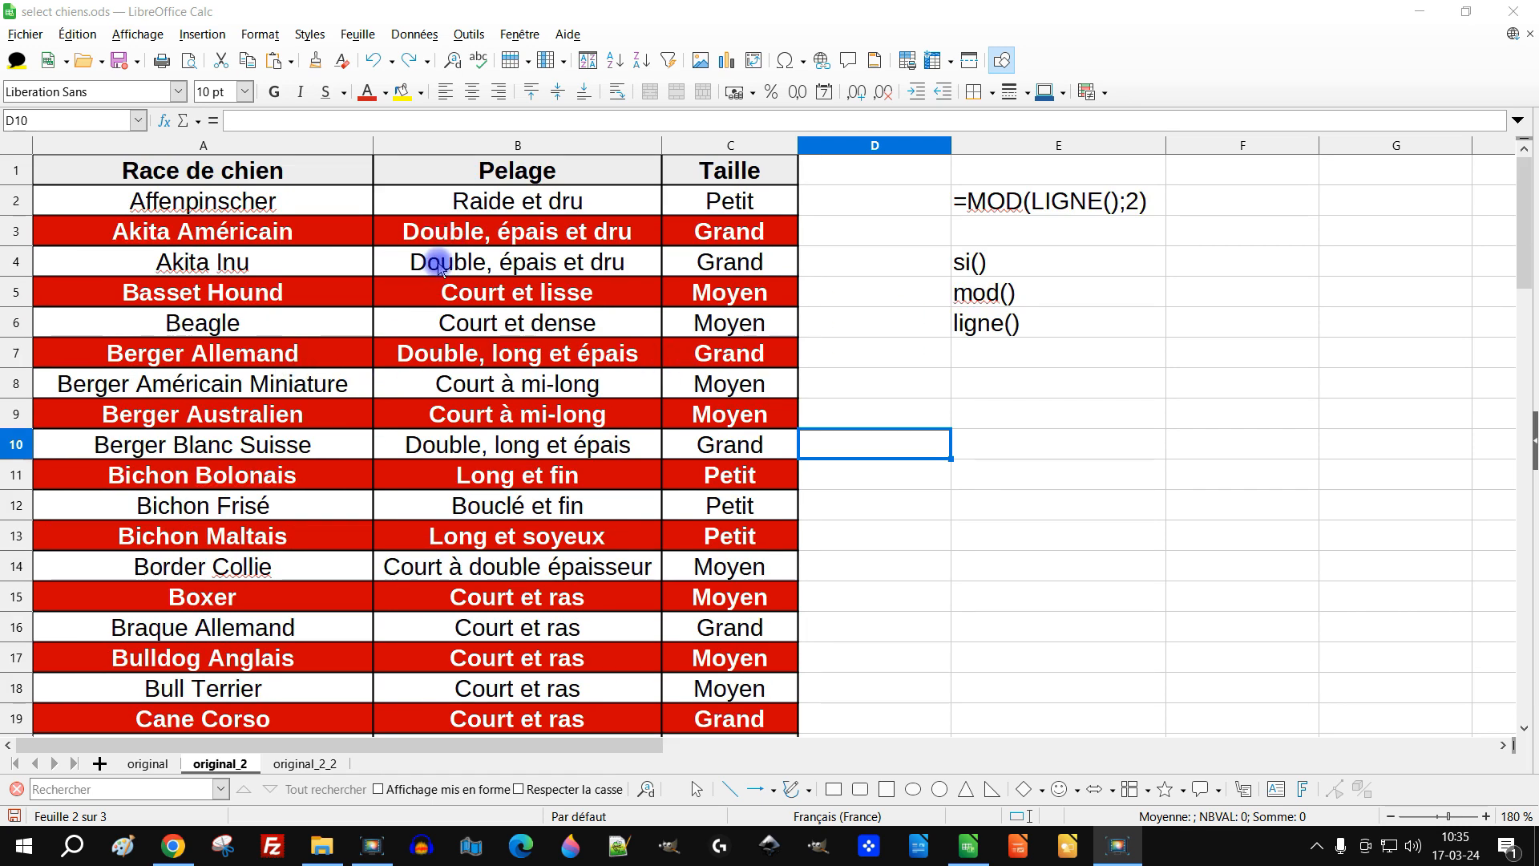
pyautogui.scroll(-1, 966, 383)
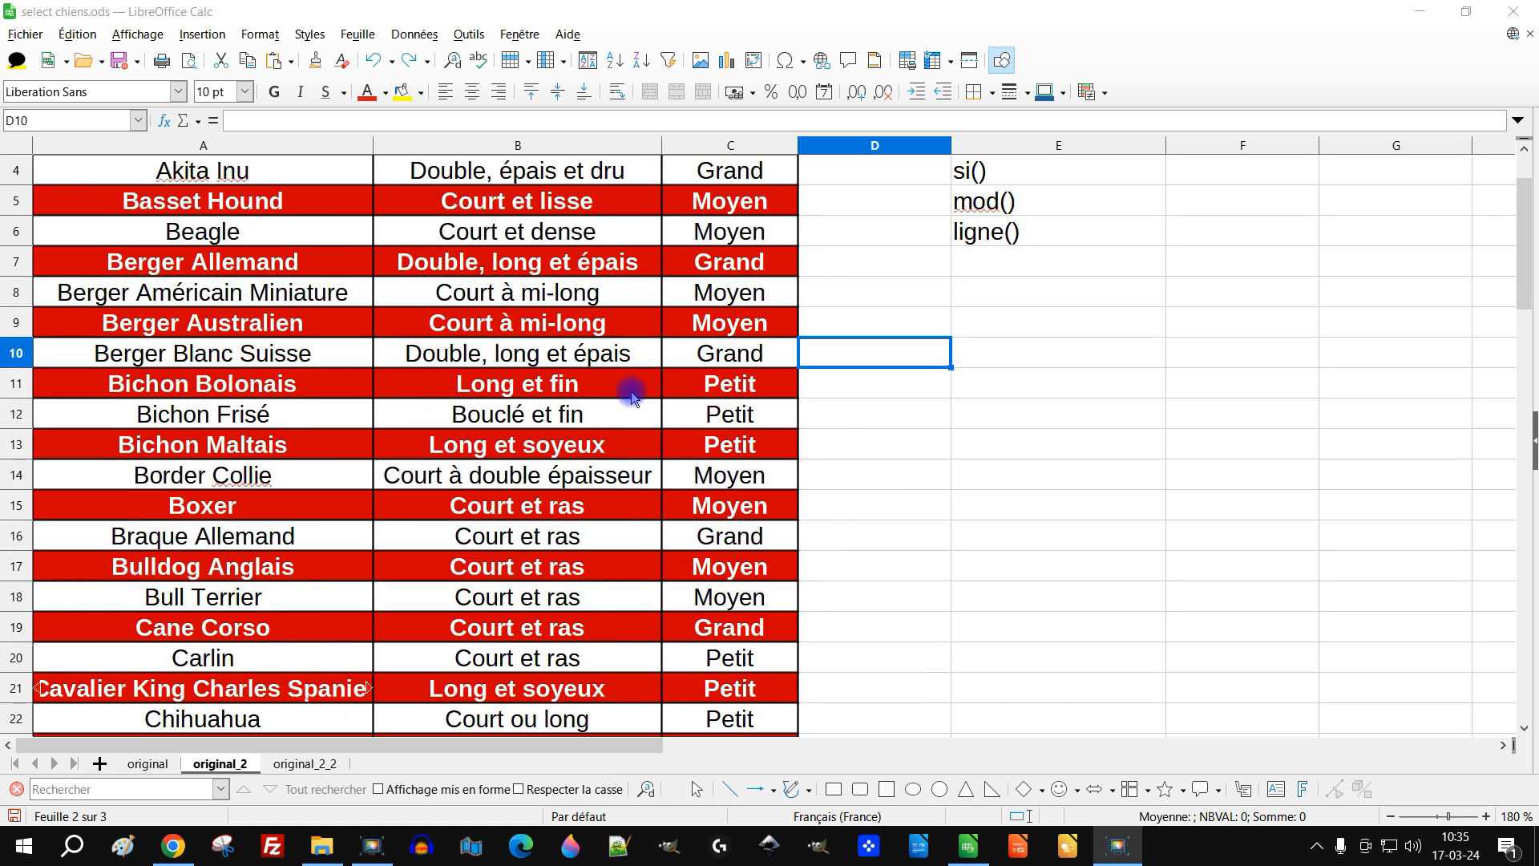
pyautogui.scroll(1, 433, 388)
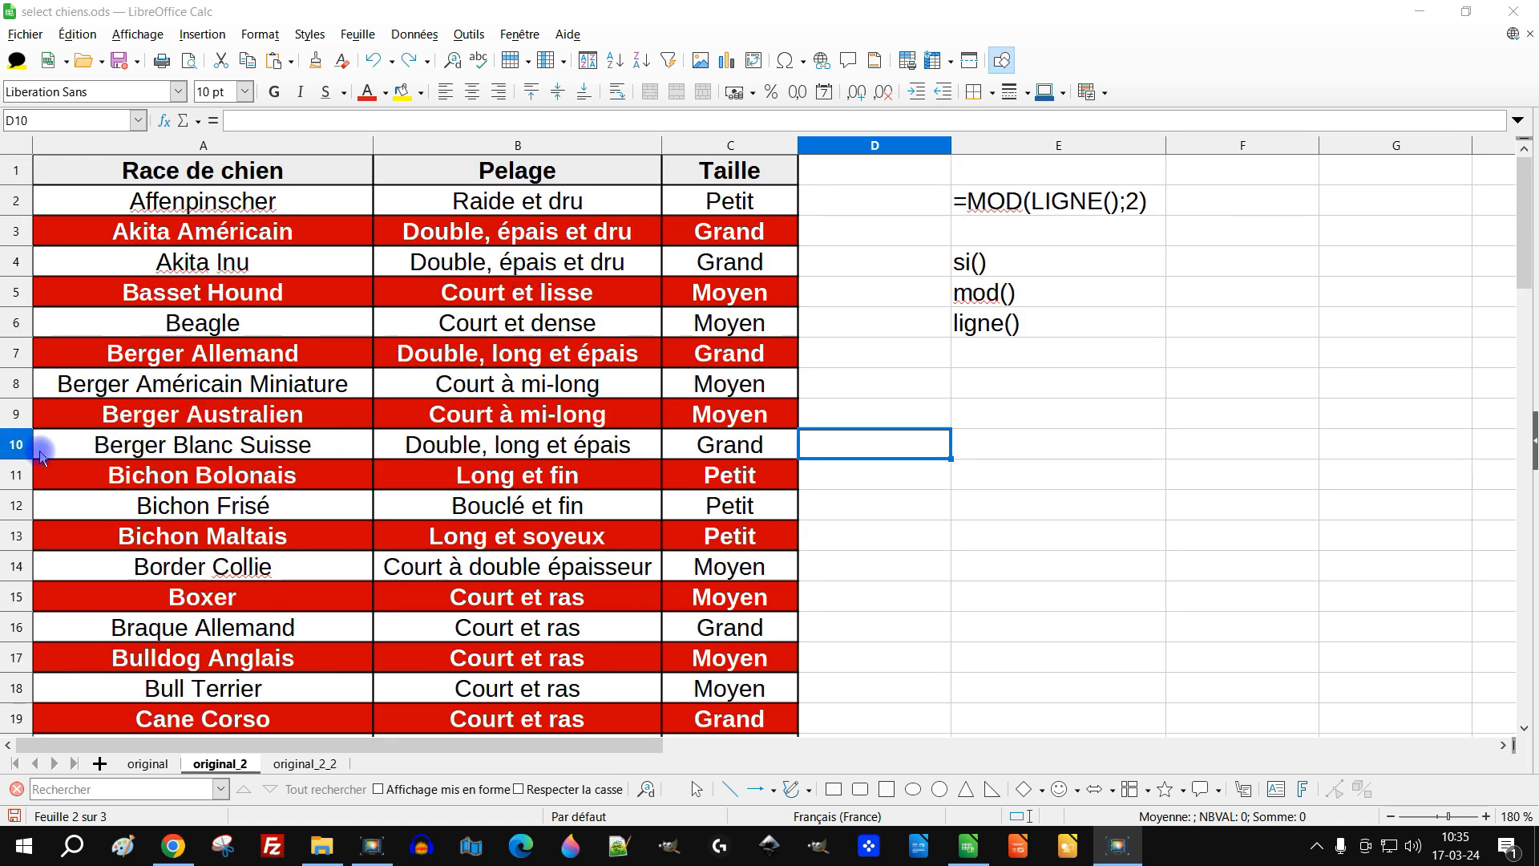
pyautogui.moveTo(14, 451); pyautogui.dragTo(14, 595)
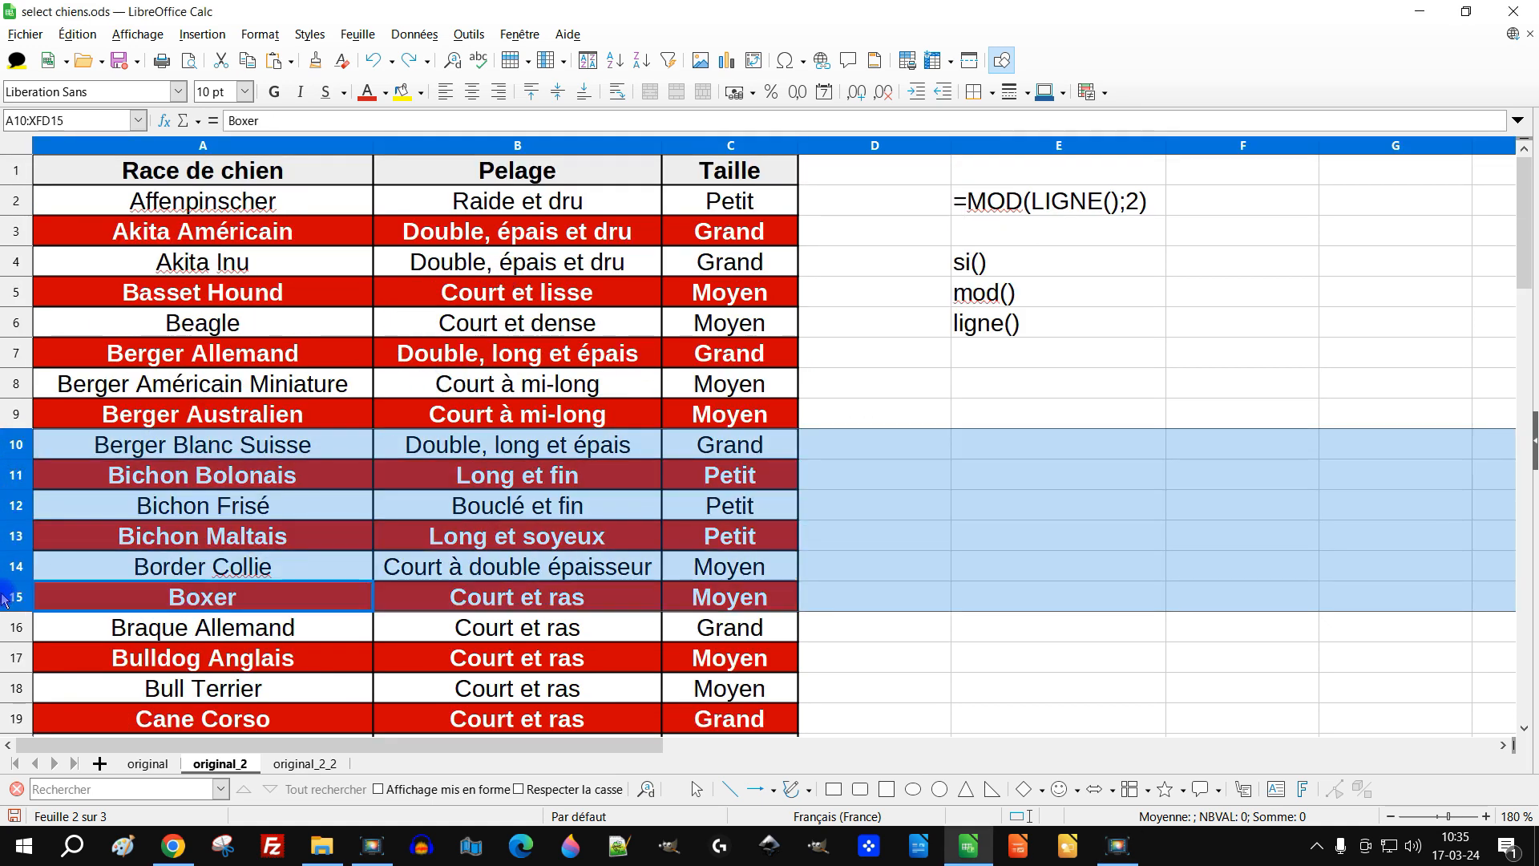
pyautogui.rightClick(18, 527)
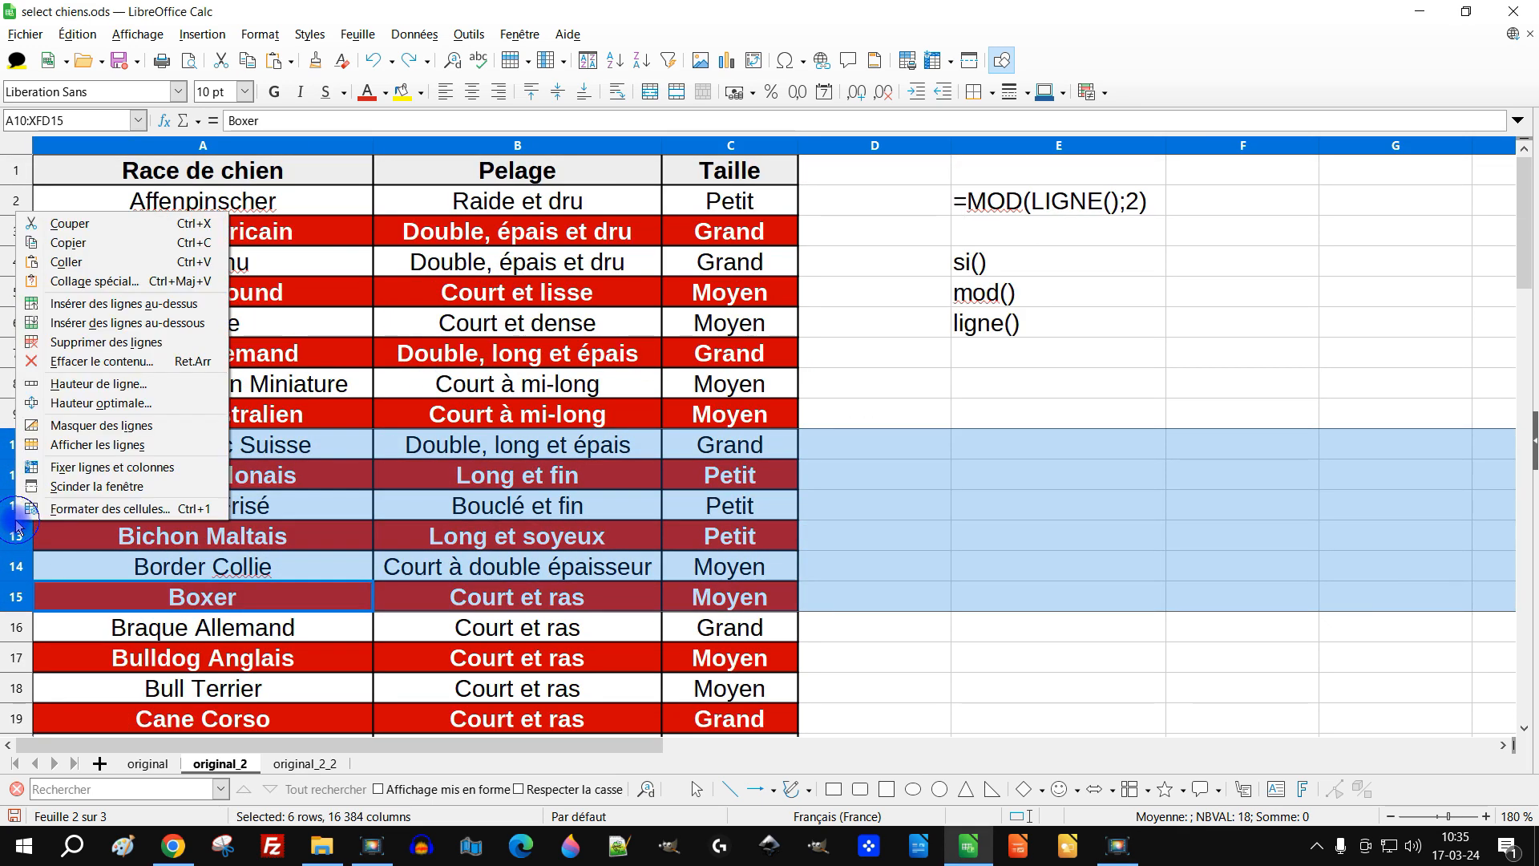
pyautogui.click(138, 304)
pyautogui.scroll(-2, 601, 491)
pyautogui.scroll(1, 550, 498)
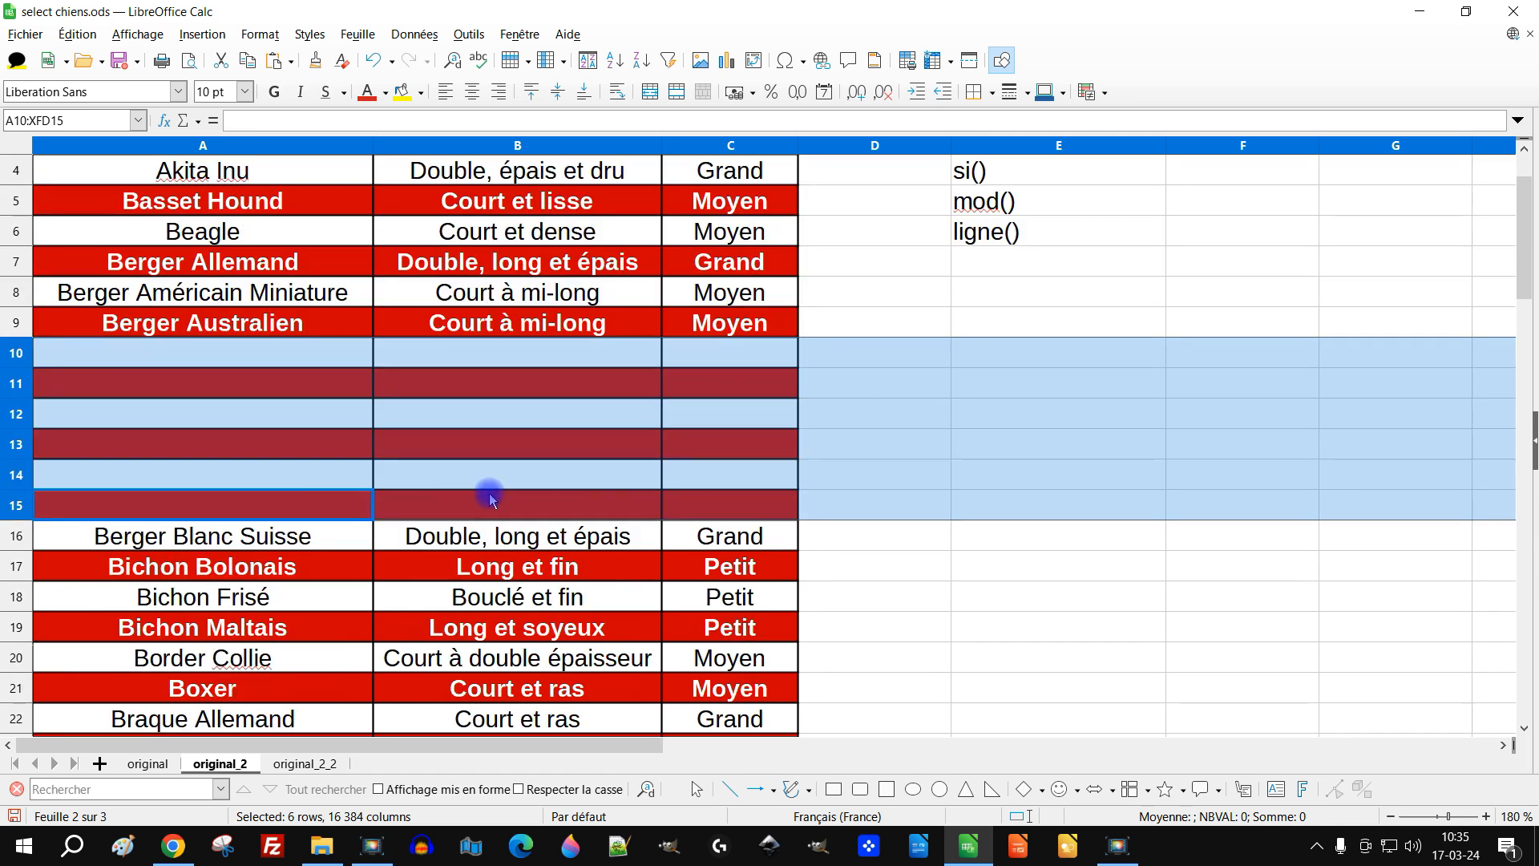
pyautogui.click(293, 495)
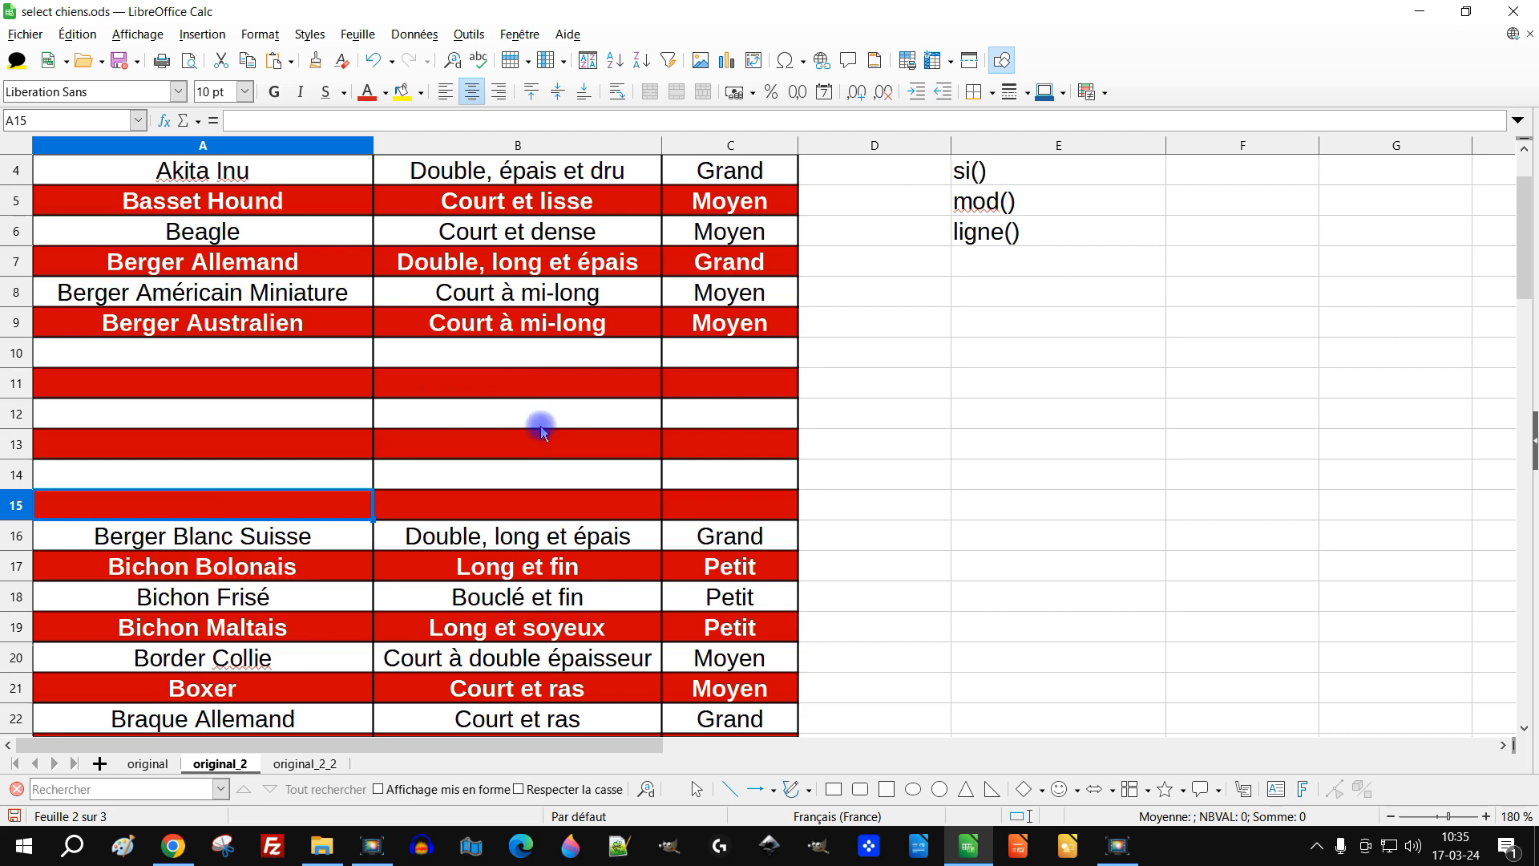
# Insert two blank rows above the Bichon Frisé row and check the alternating shading along the table
pyautogui.scroll(-3, 540, 465)
pyautogui.scroll(2, 540, 502)
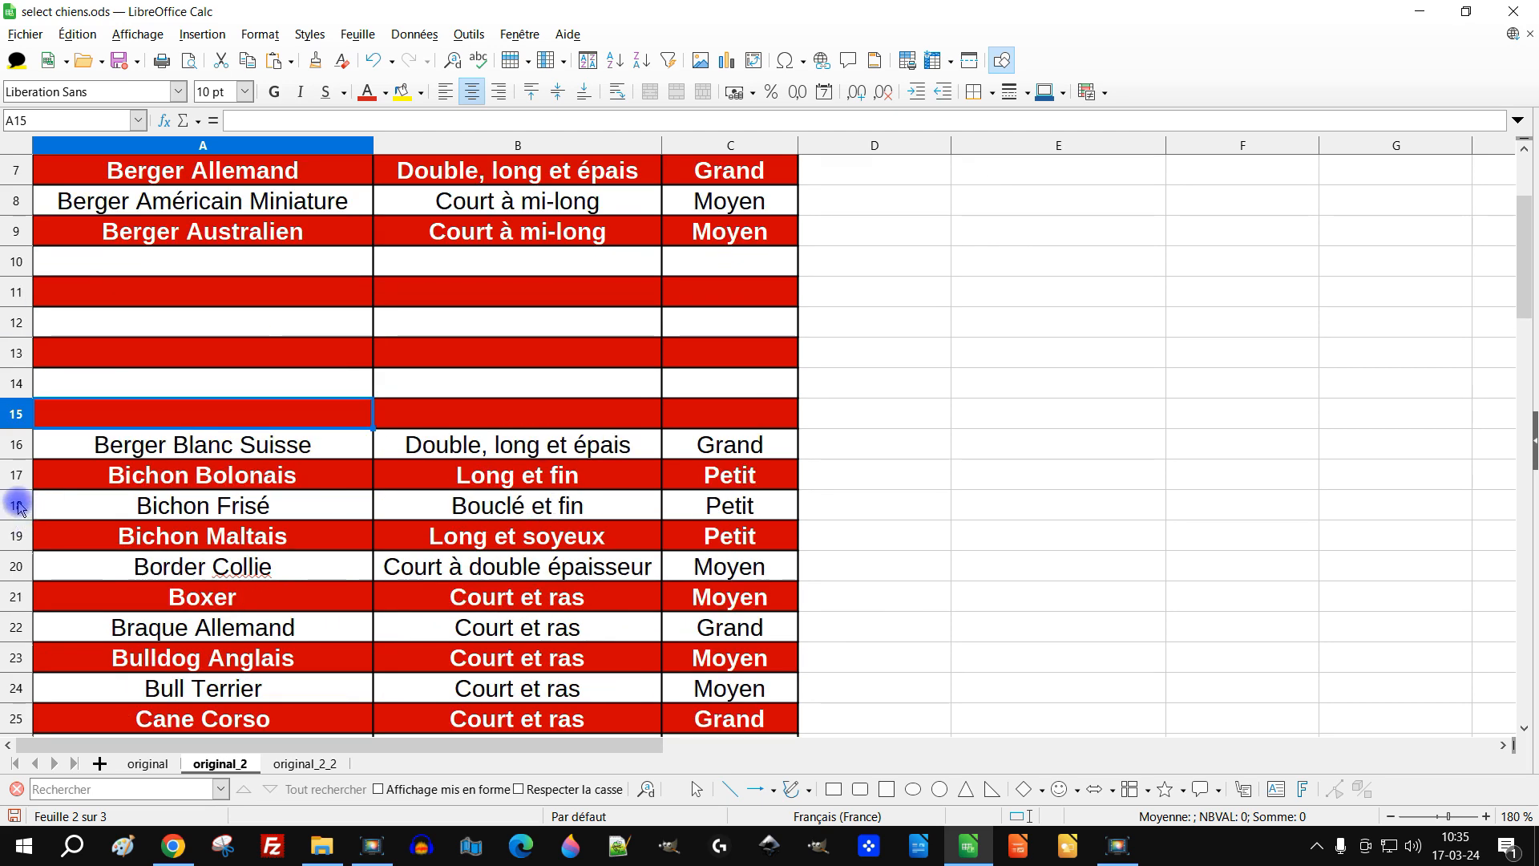
pyautogui.moveTo(18, 506); pyautogui.dragTo(17, 536)
pyautogui.rightClick(18, 535)
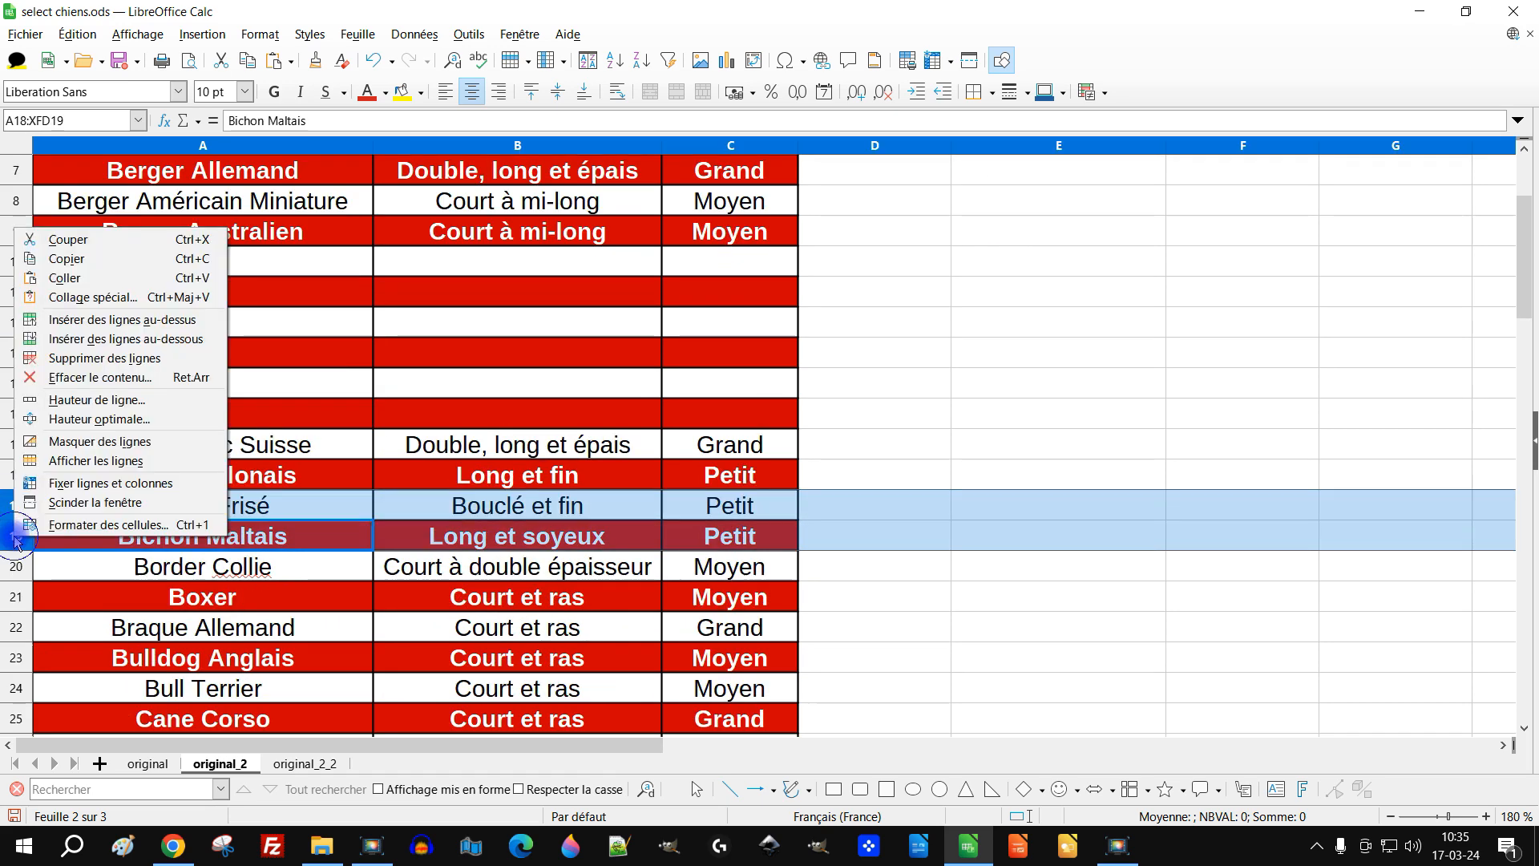
pyautogui.click(114, 319)
pyautogui.click(265, 323)
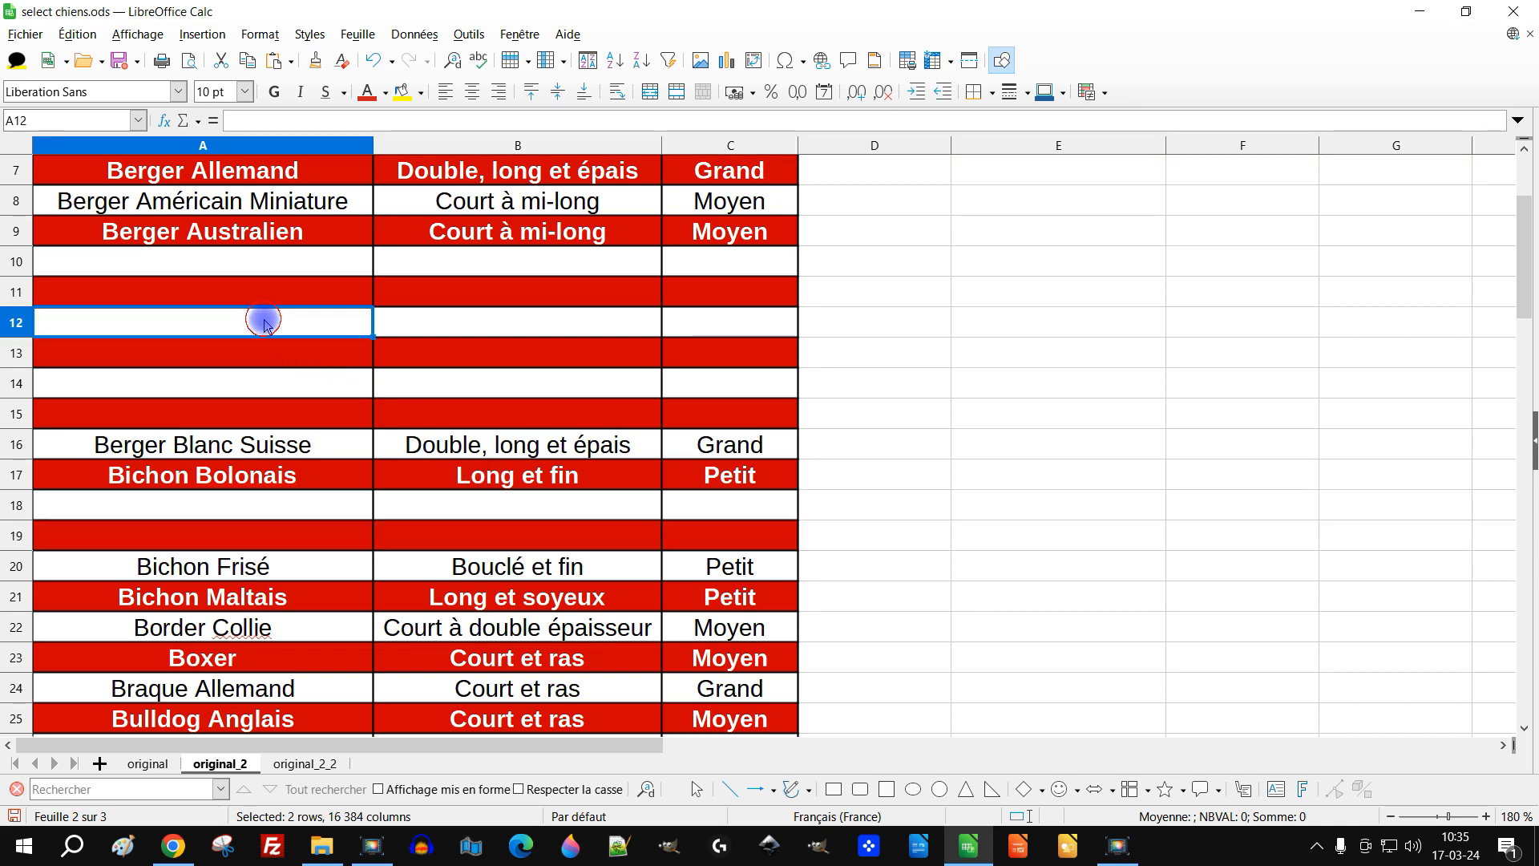
pyautogui.scroll(2, 568, 380)
pyautogui.scroll(-5, 620, 360)
pyautogui.scroll(5, 625, 373)
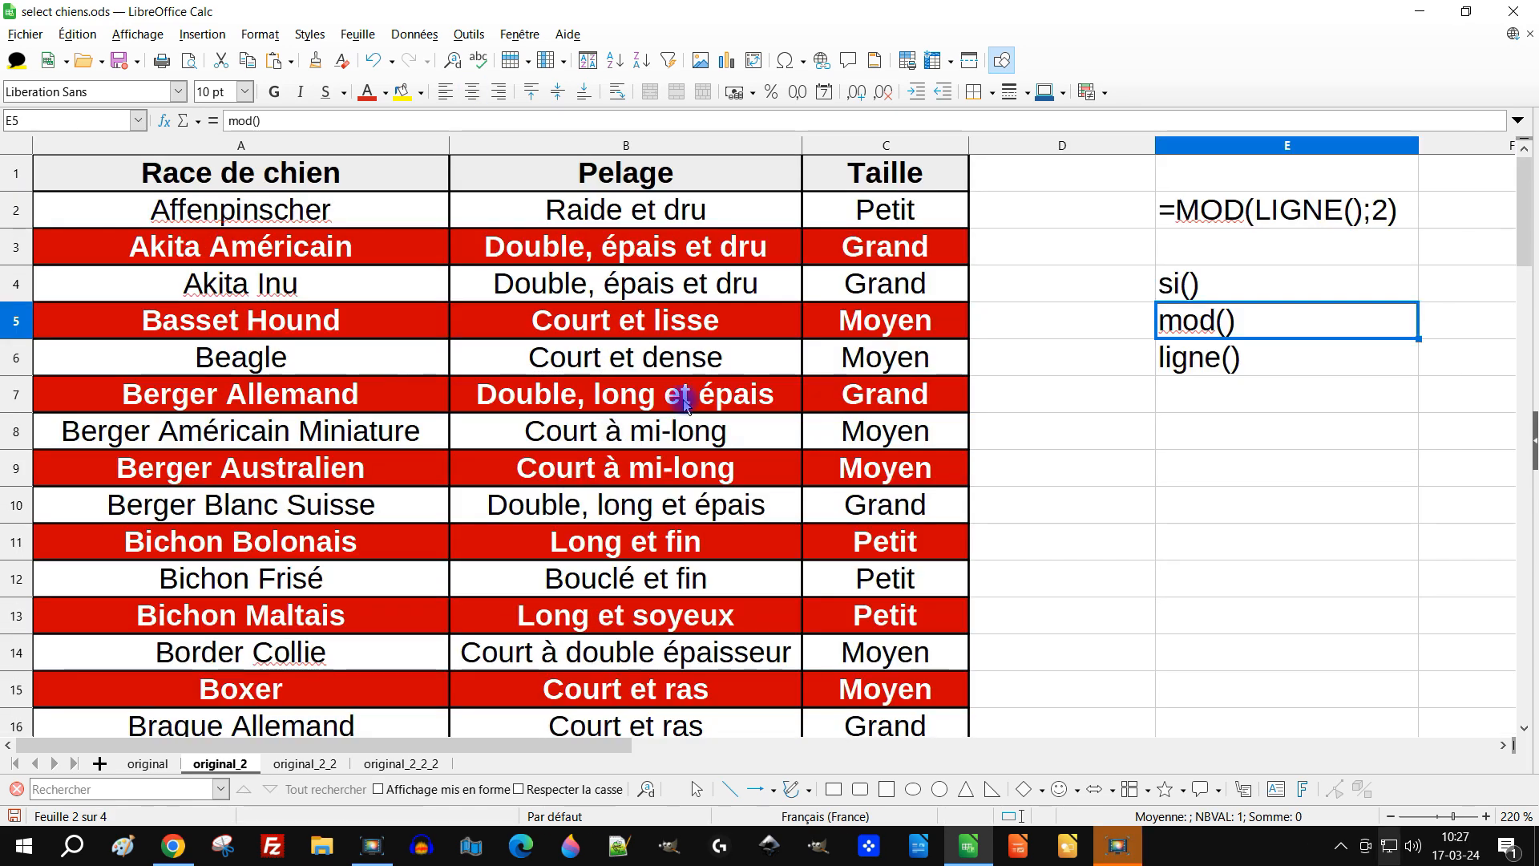
pyautogui.scroll(-6, 983, 371)
pyautogui.scroll(6, 1010, 362)
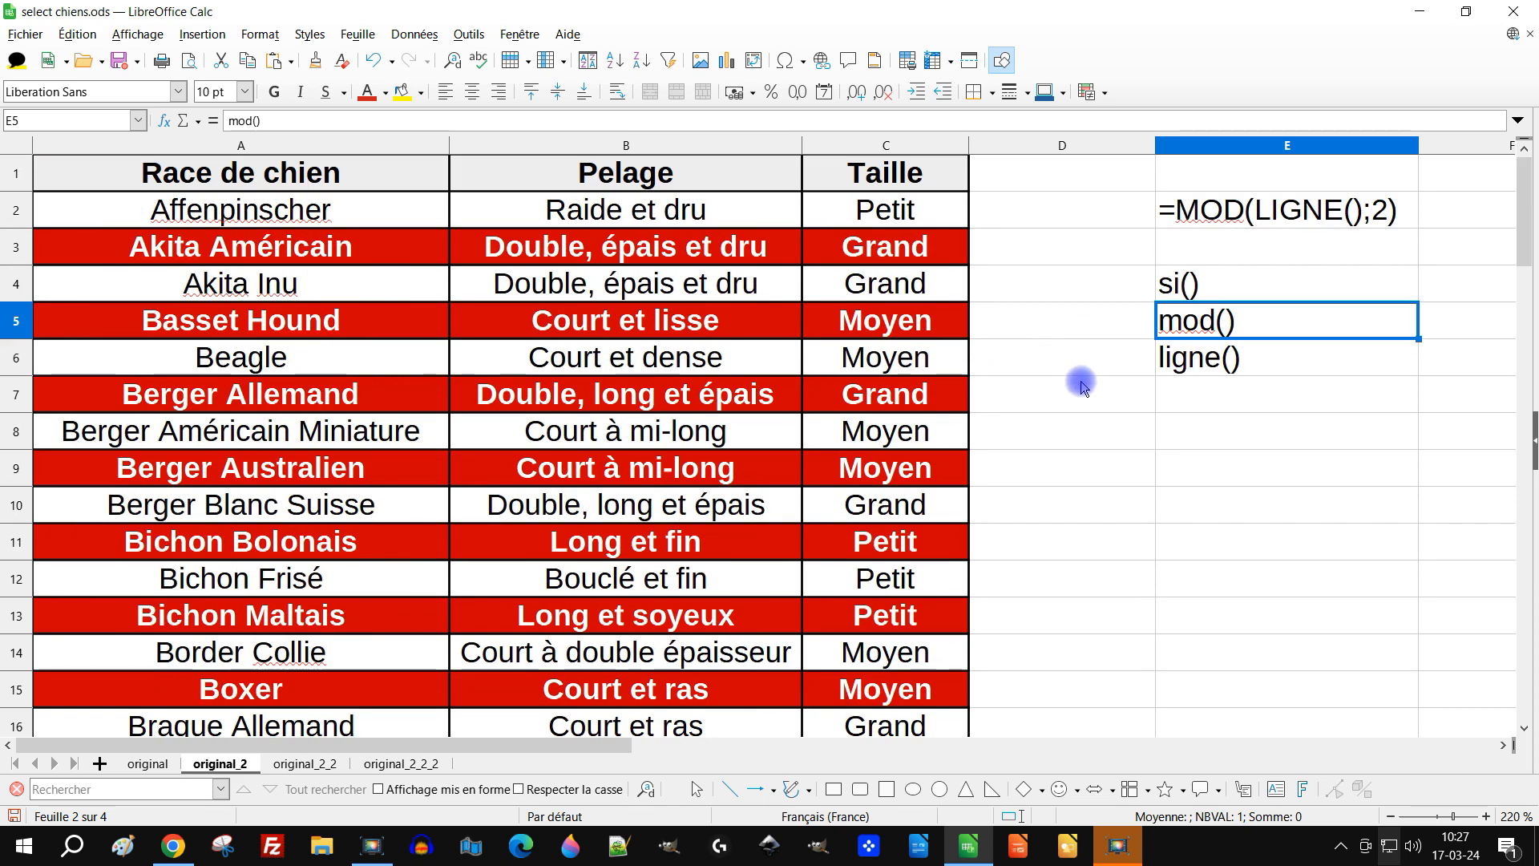